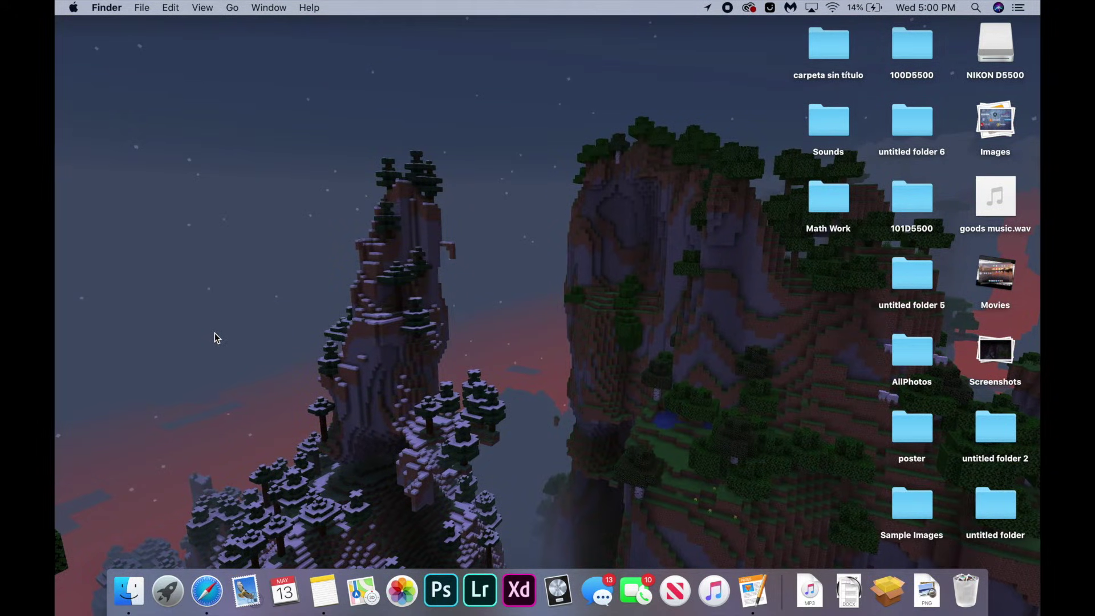
- Find the Terminal application by searching for "terminal" among the installed apps and open it
click(173, 594)
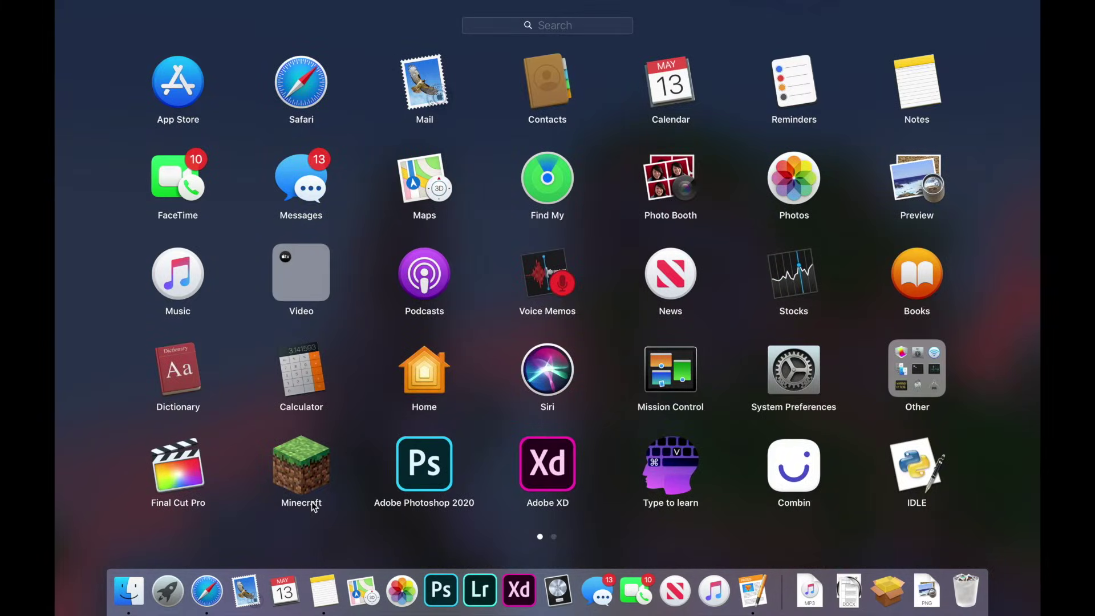
click(553, 27)
text(terminal)
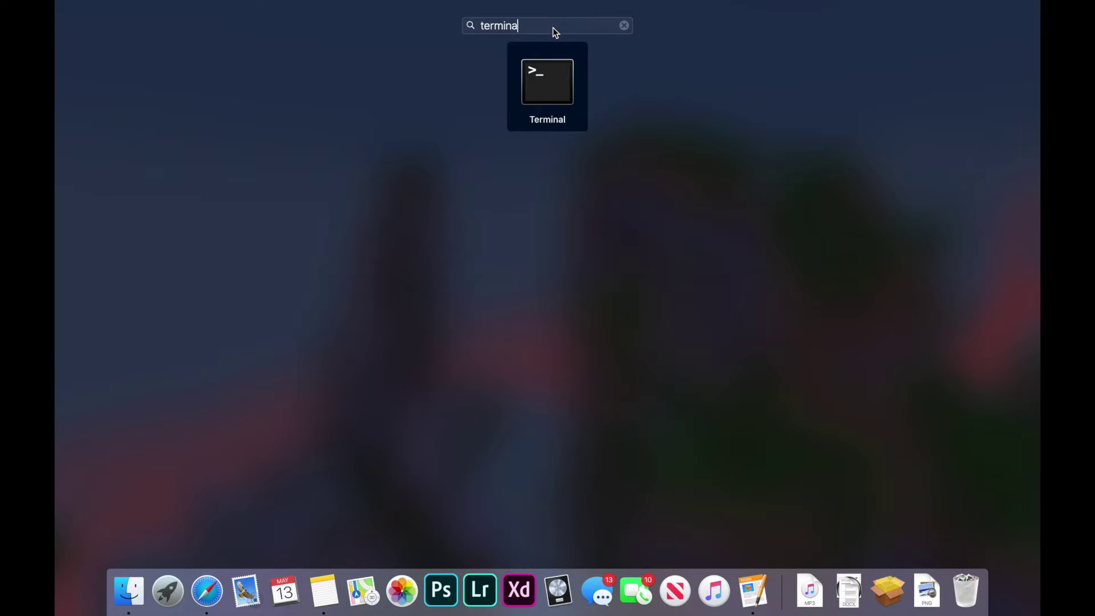
click(547, 71)
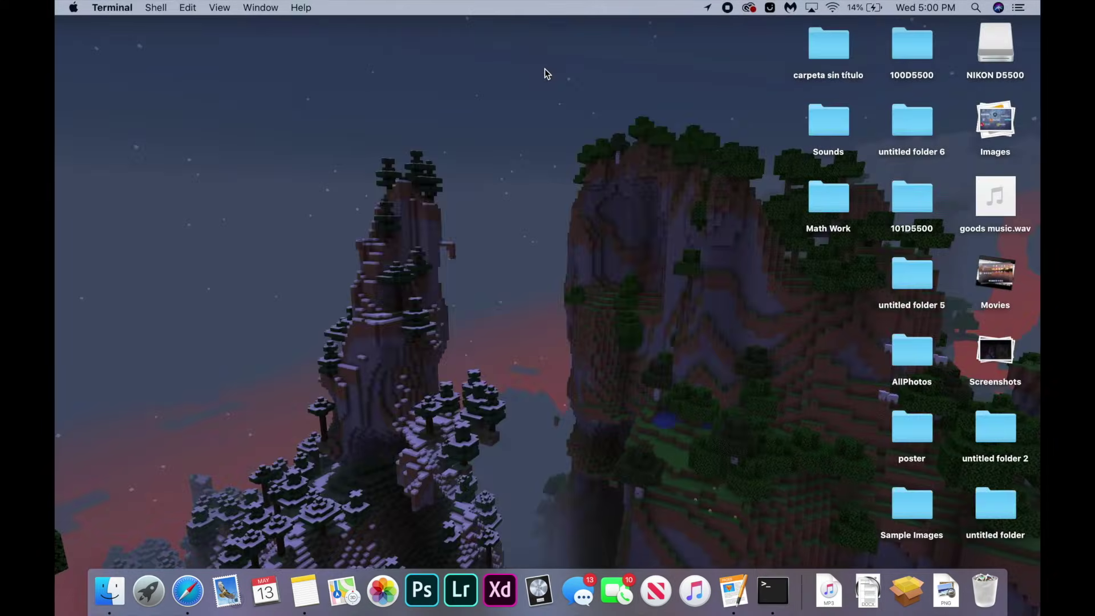
- Ping google.com to test the internet connection and highlight the reply lines in the output
text(pin)
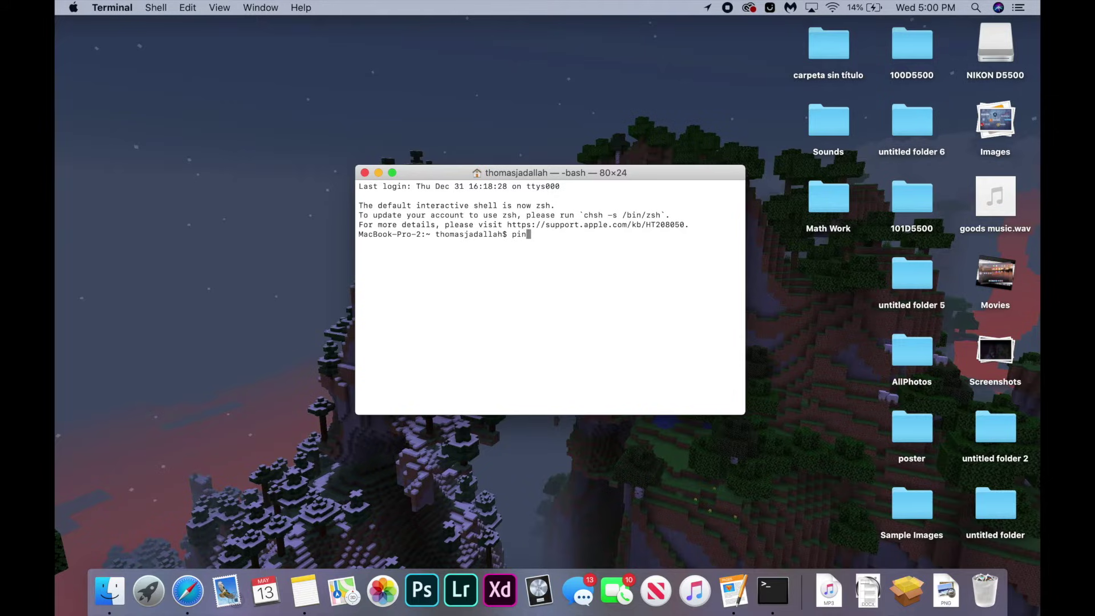
text(g google.com)
key(Return)
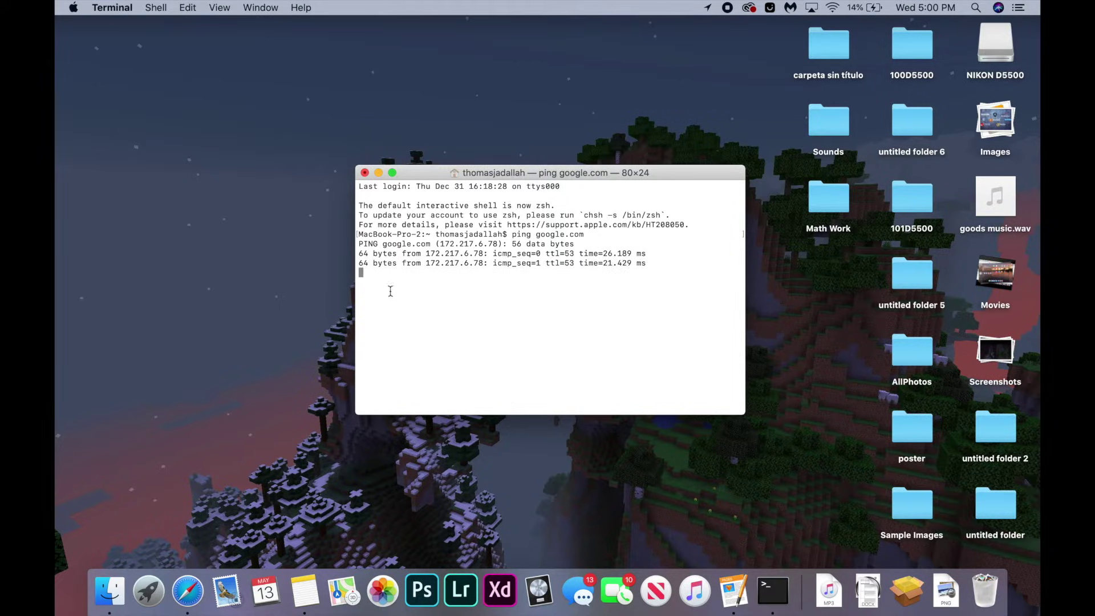
click(358, 253)
drag(358, 254, 676, 295)
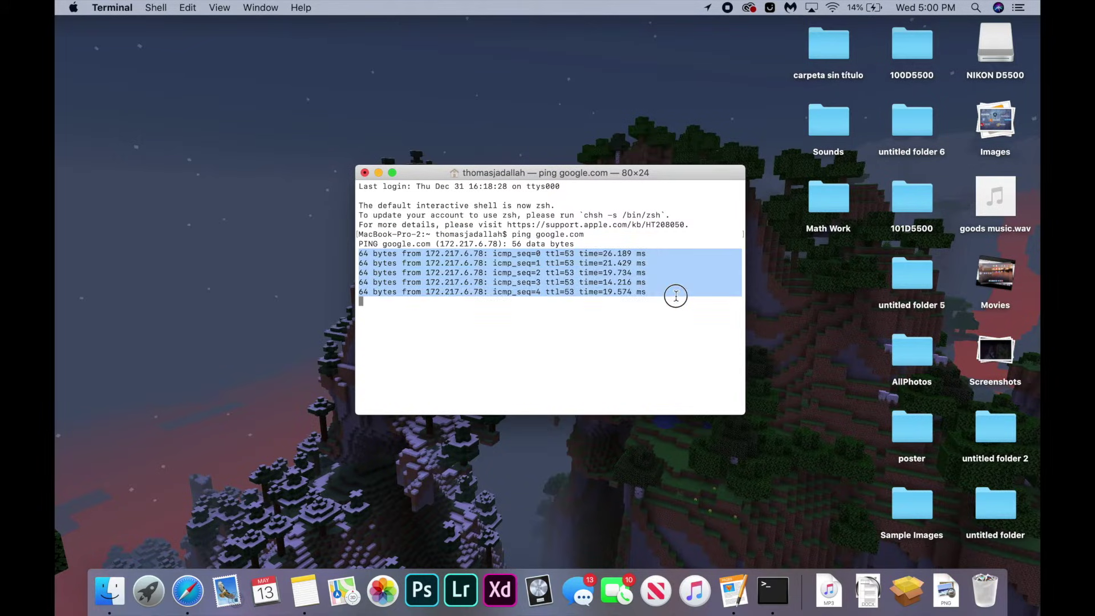
click(629, 335)
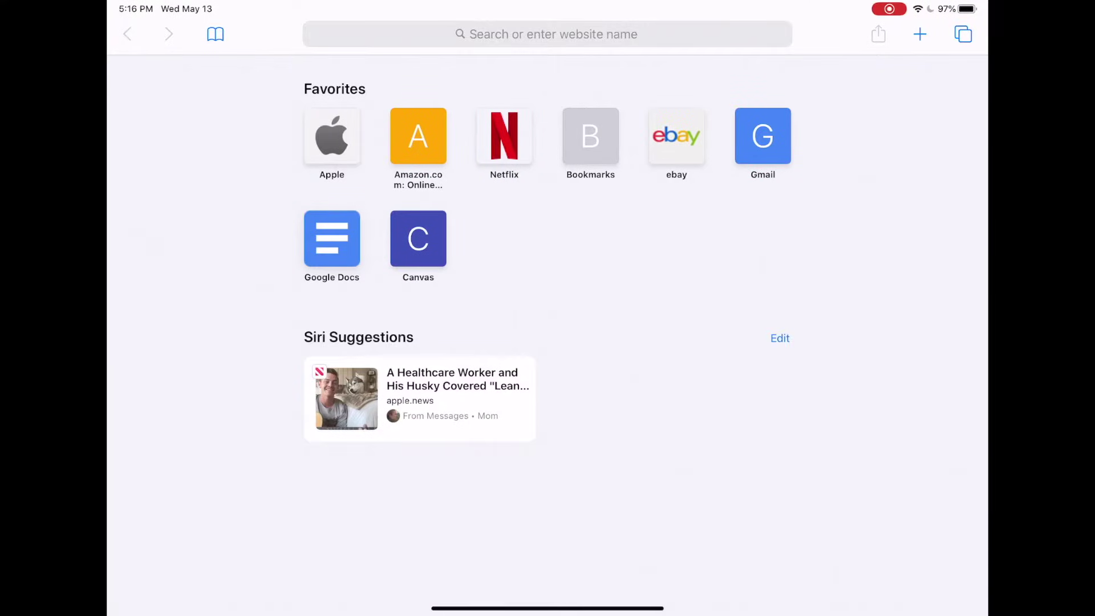
- In Safari on the iPad, search the web for "try loading the website on a different device"
click(548, 33)
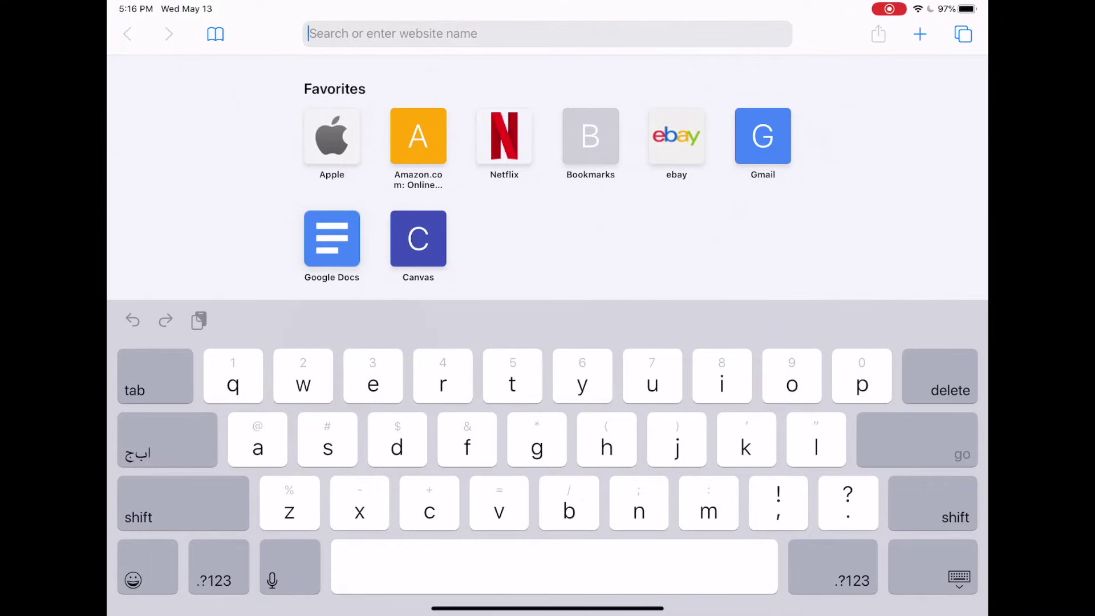
text(try loading the)
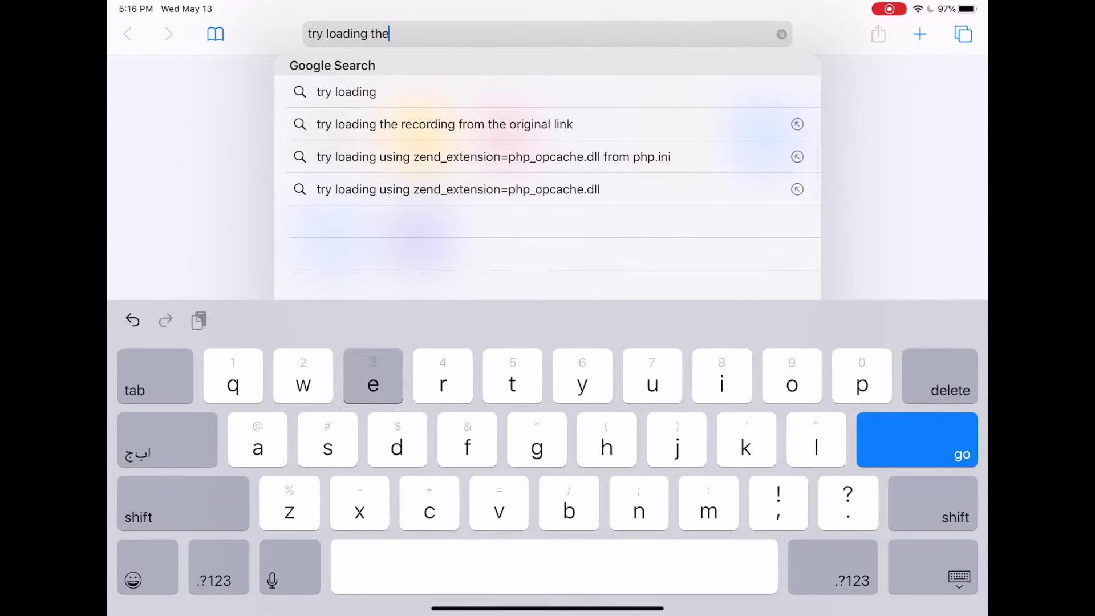
text( website on a different device)
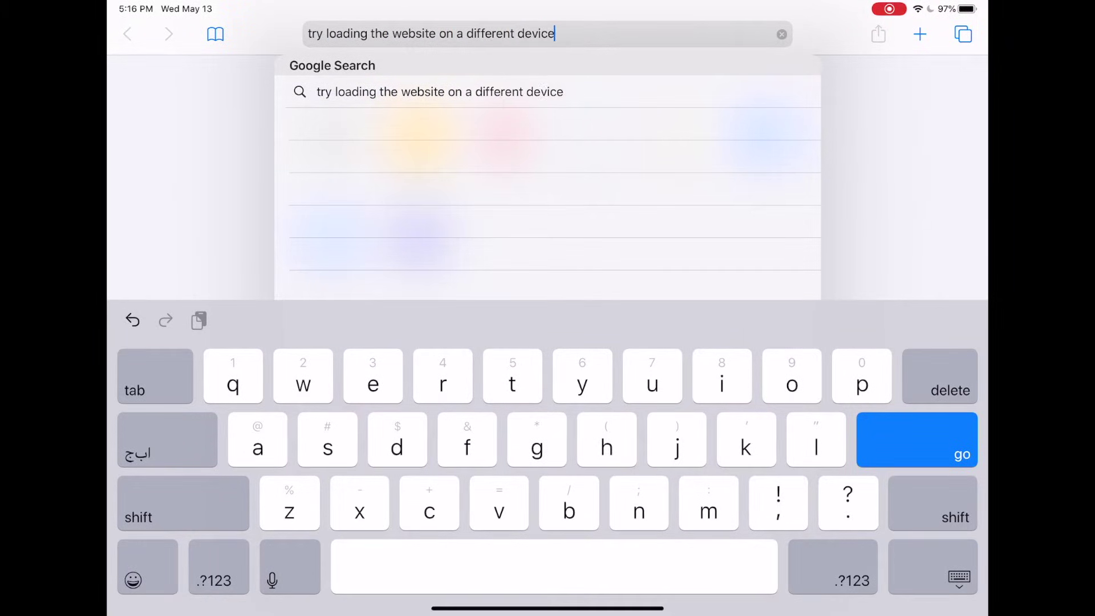
key(Return)
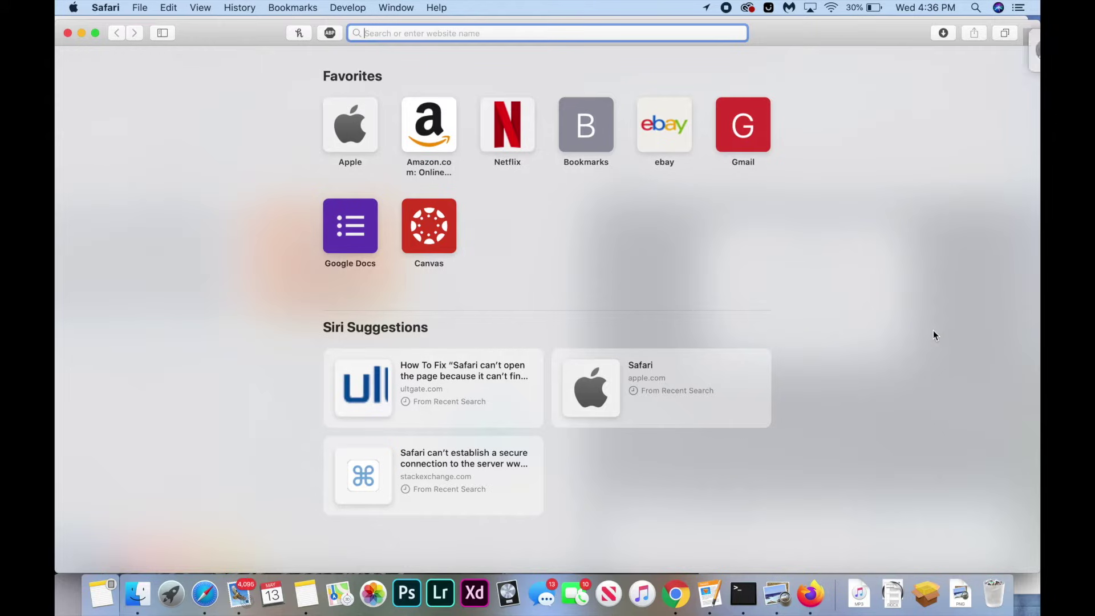
- In Safari on the Mac, disable Adblock Plus for google.com and dismiss its control panel
scroll(877, 52, right, 3)
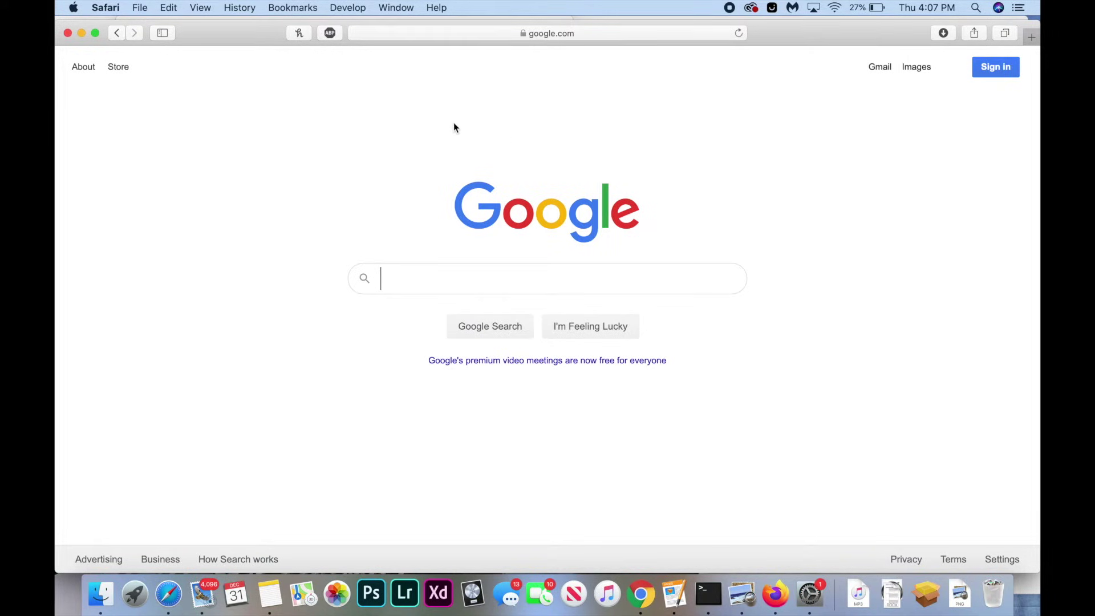
click(329, 35)
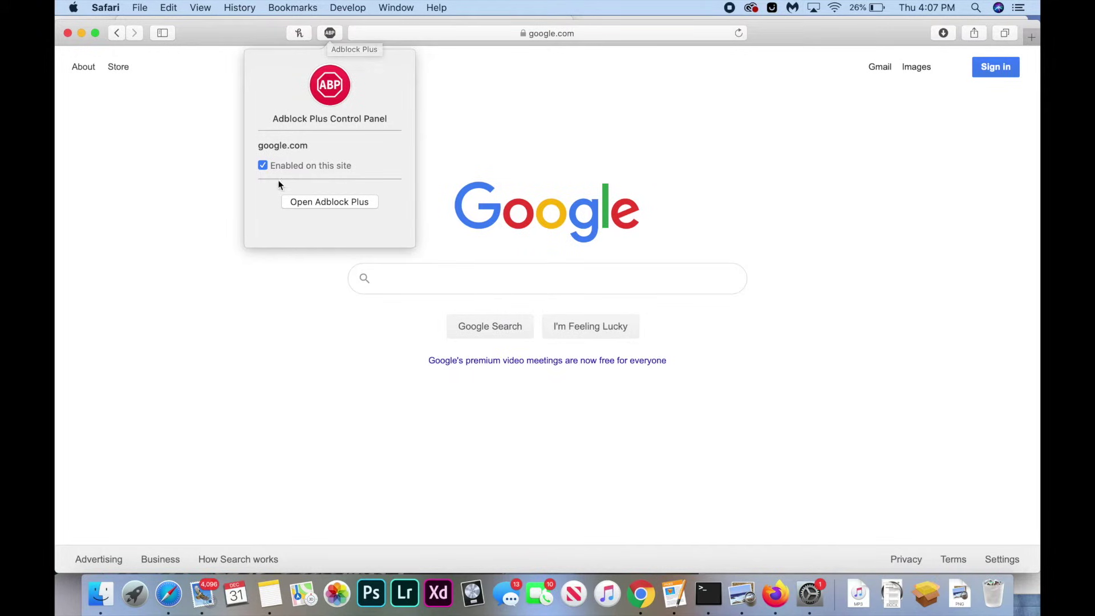
click(262, 166)
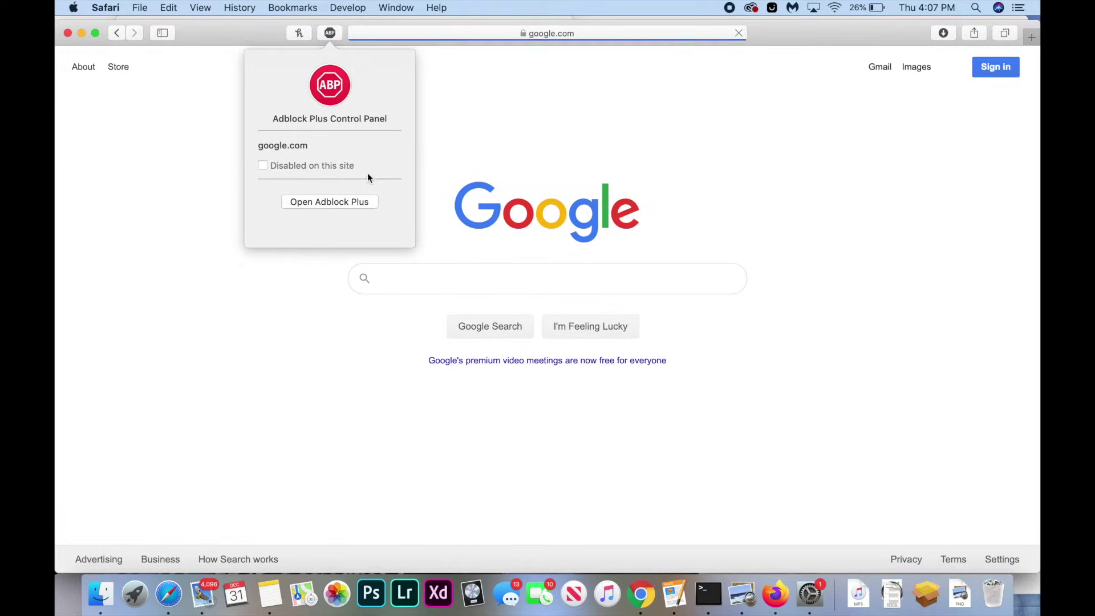
click(497, 149)
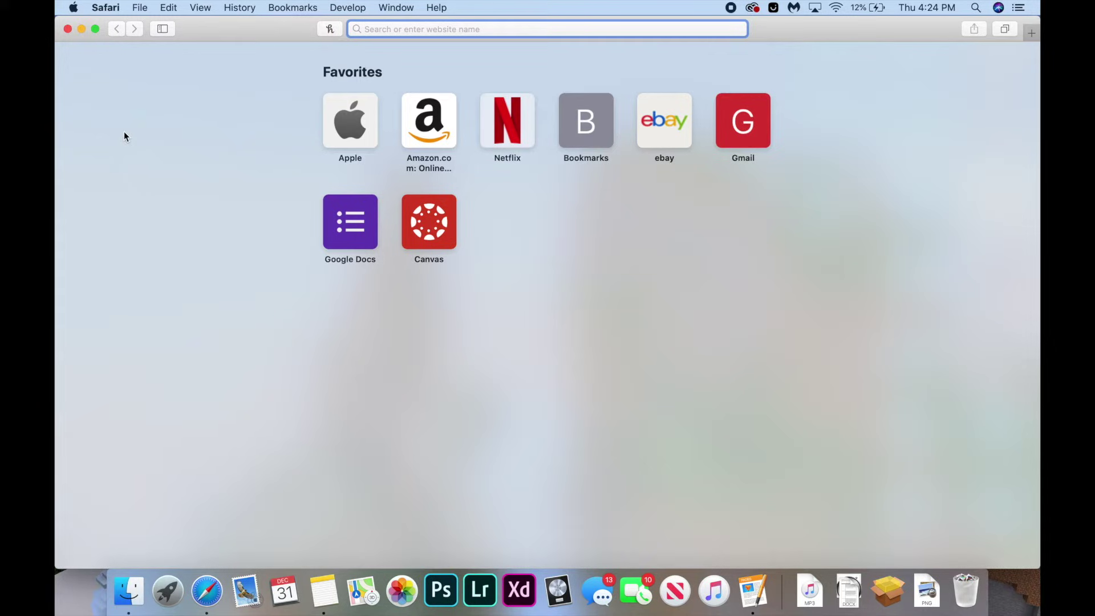
- Force quit Safari from the list of running applications
click(74, 4)
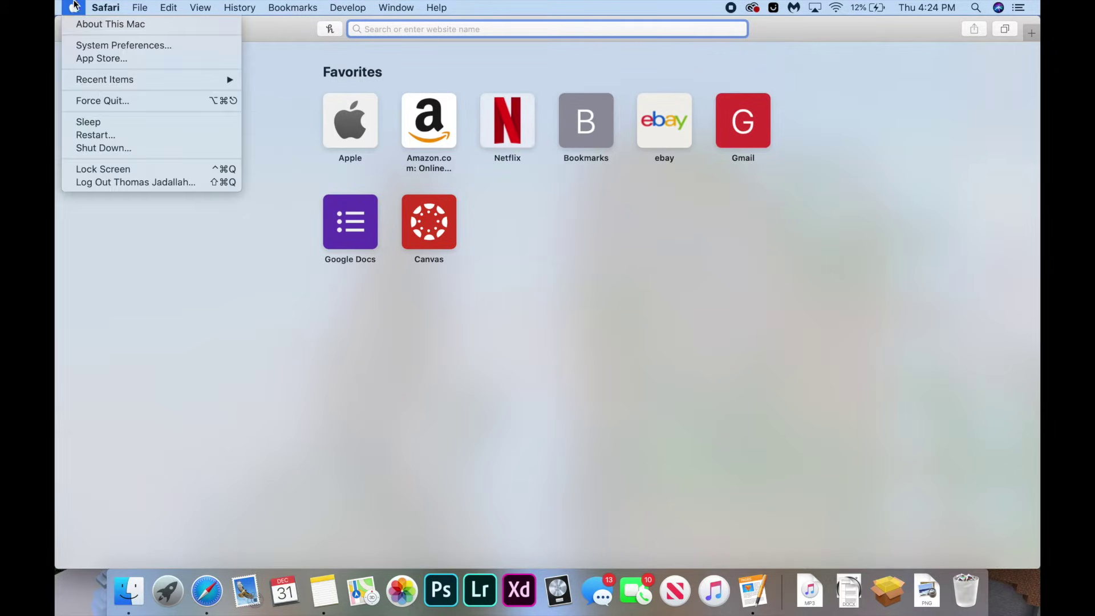
click(109, 103)
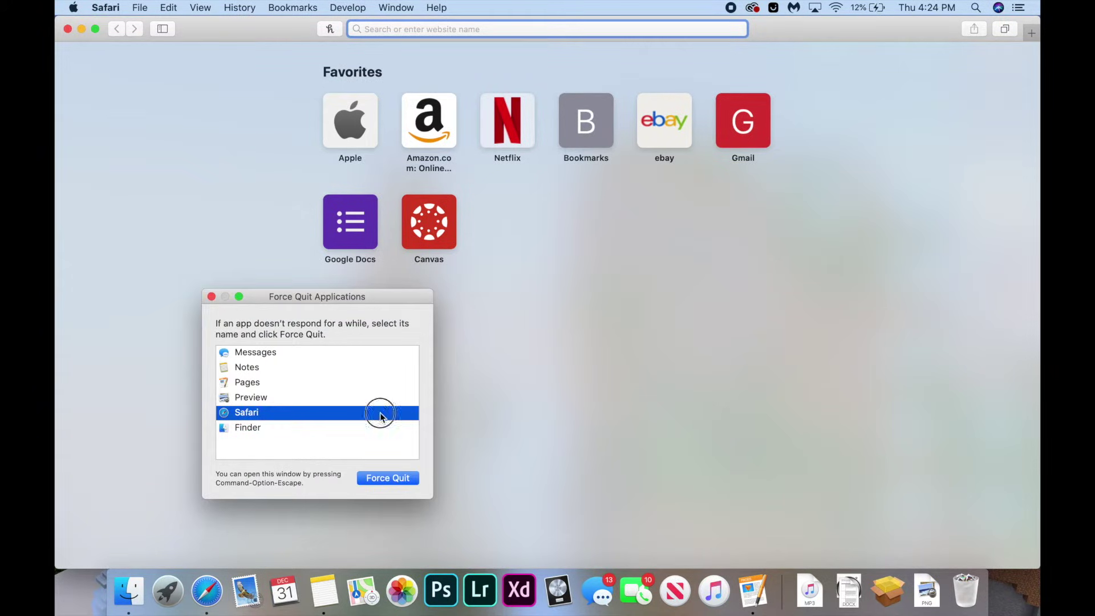
click(389, 478)
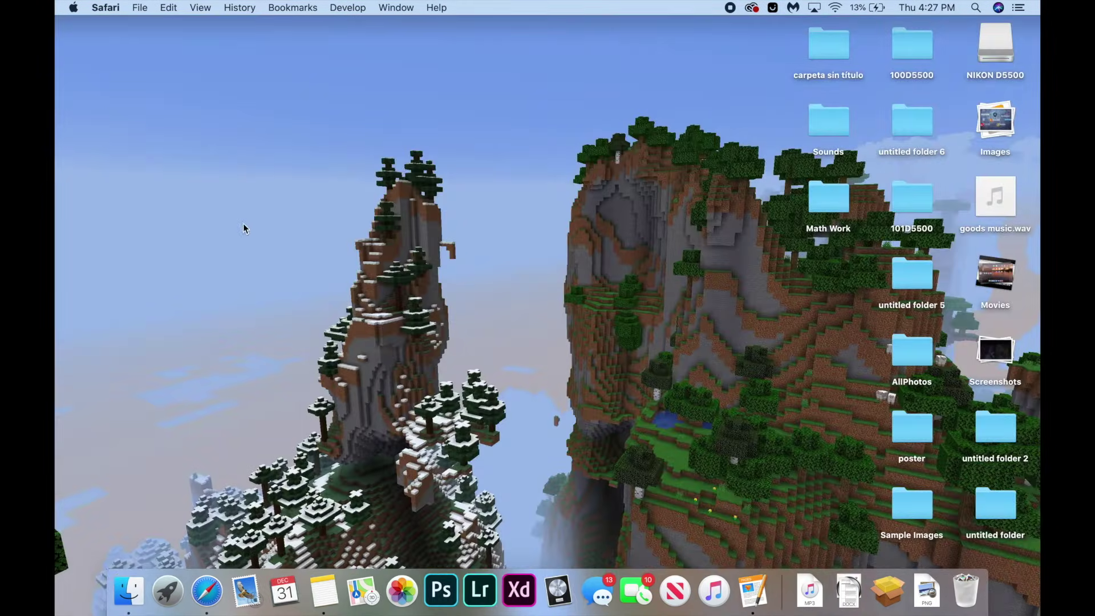
- Check the Firewall settings in Security & Privacy, unlocking them for changes, then lock and close the preferences
click(68, 7)
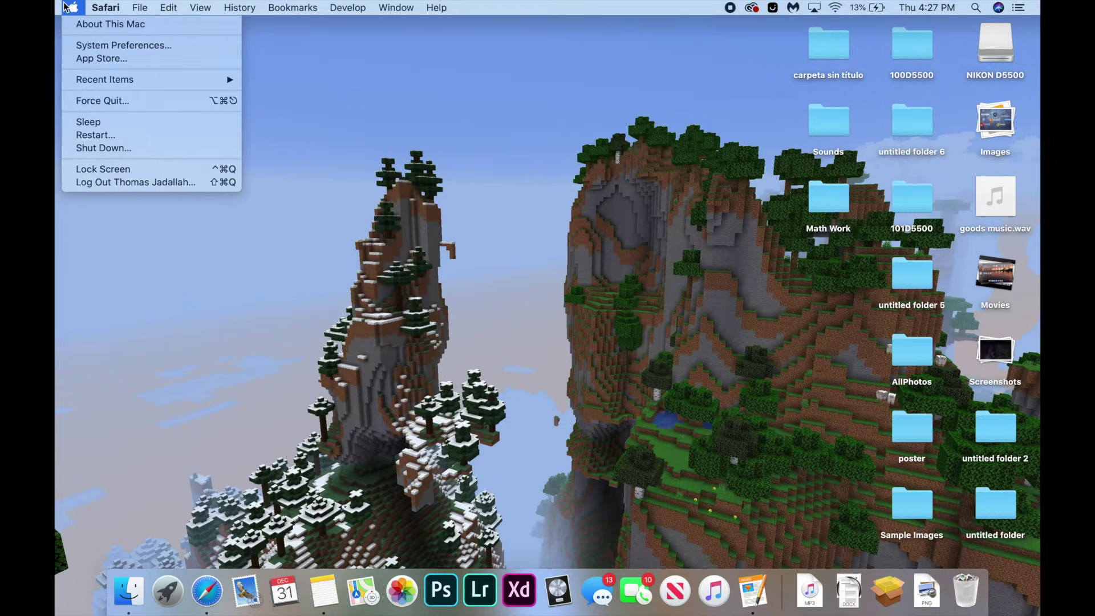
click(89, 40)
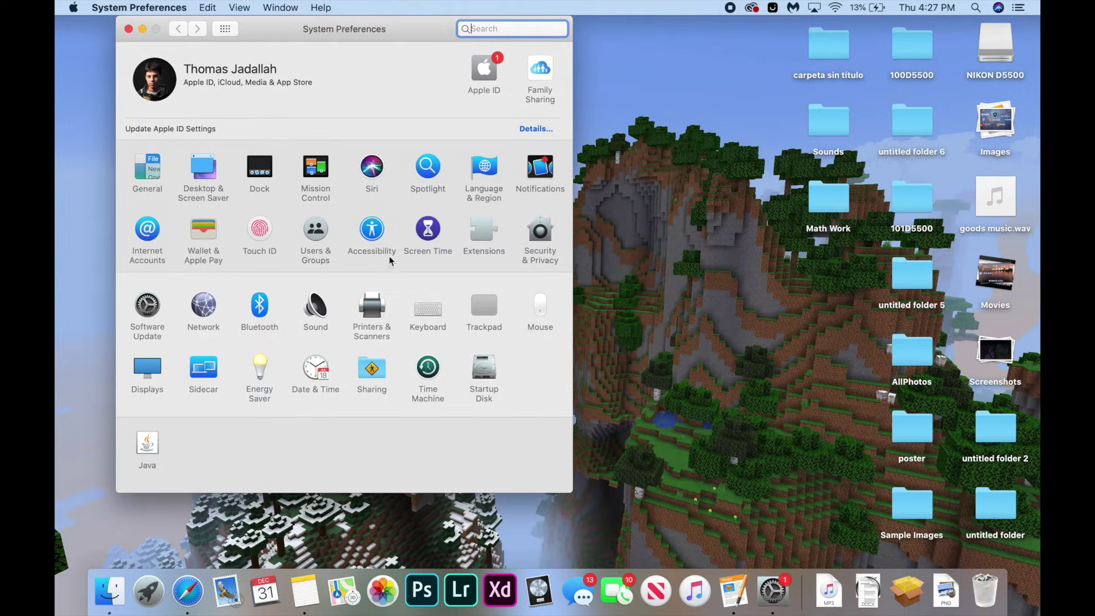
click(542, 231)
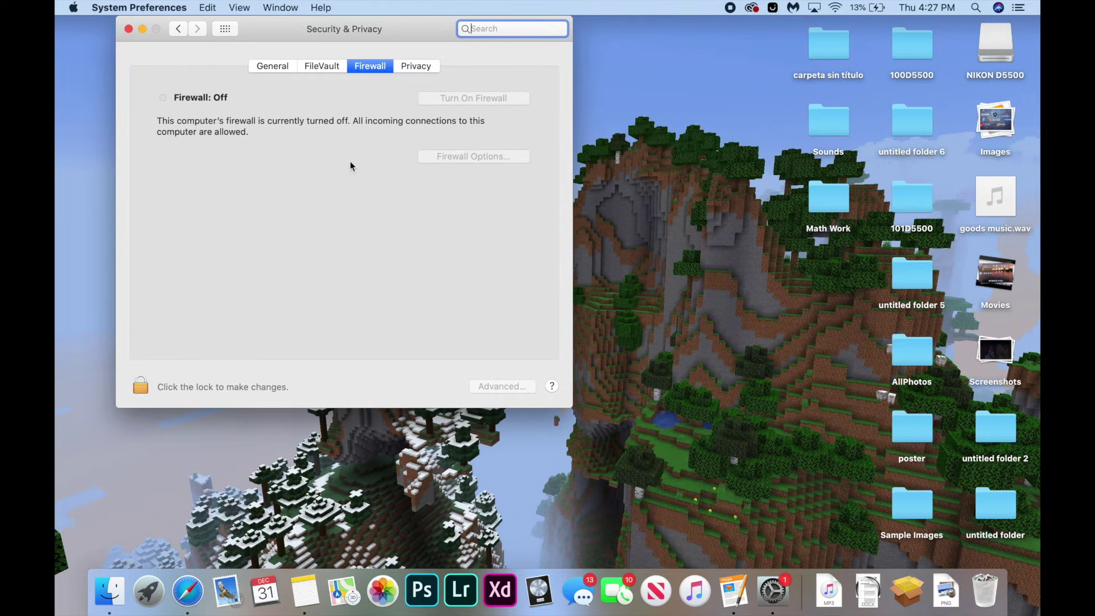
click(378, 66)
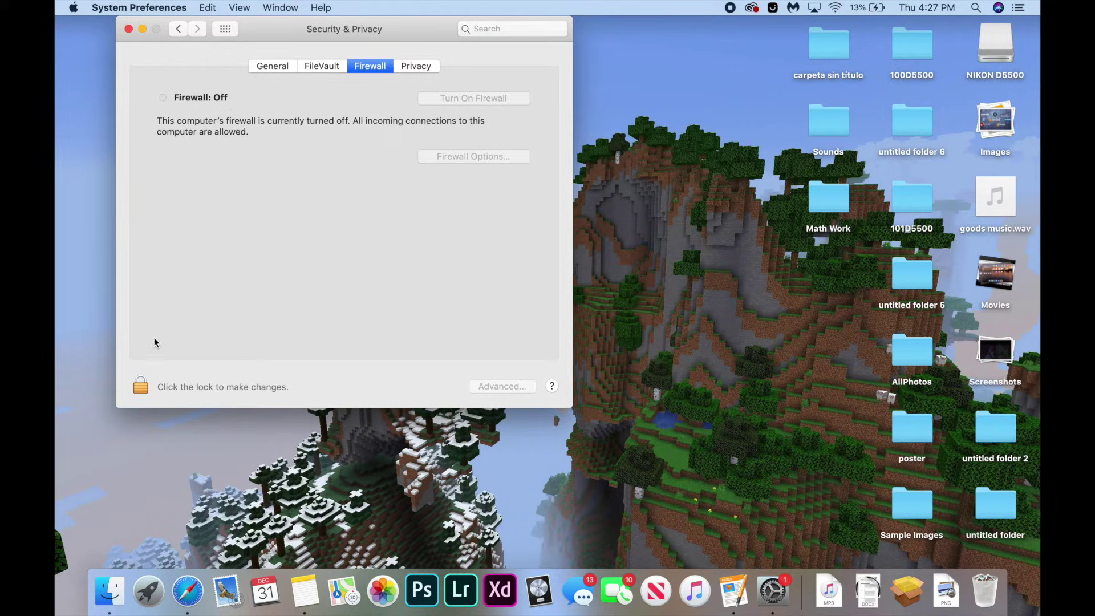
click(140, 388)
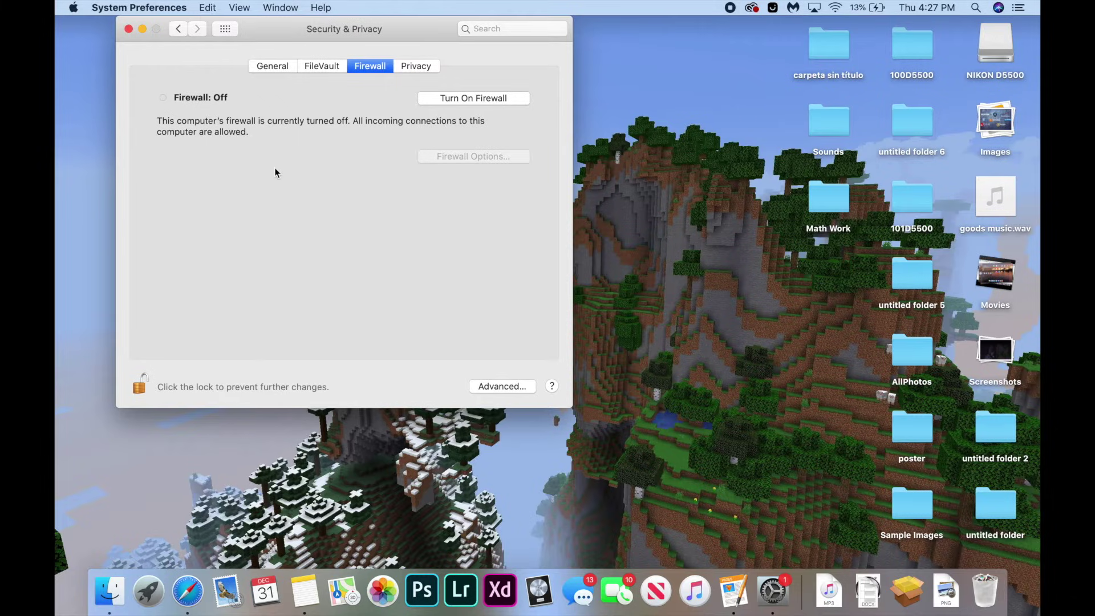
click(141, 388)
click(129, 29)
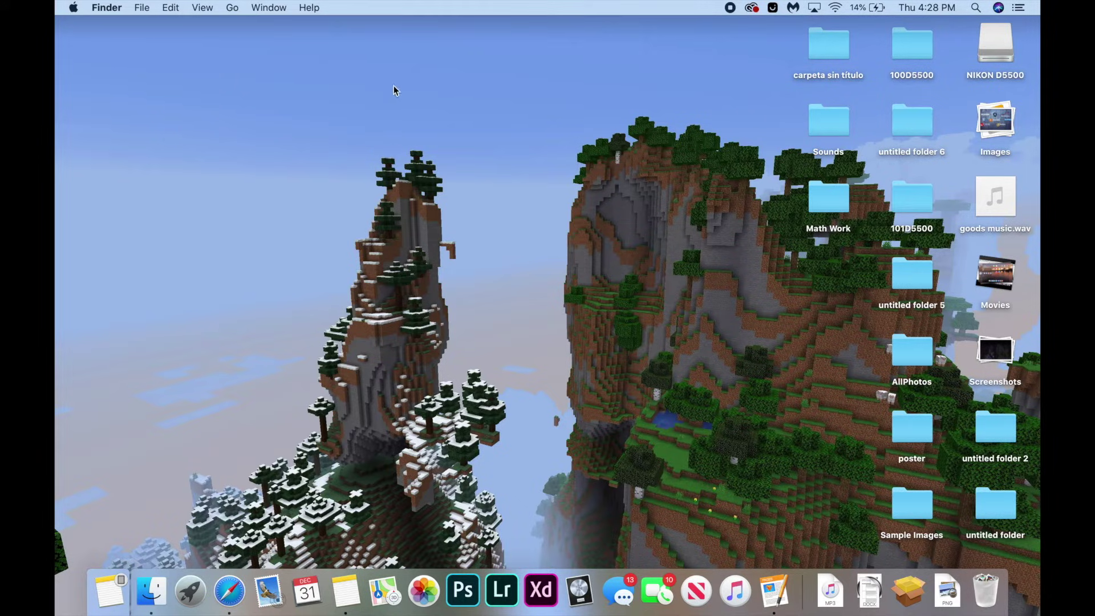
- Unlock the Date & Time preferences and enable setting the date and time automatically
click(932, 11)
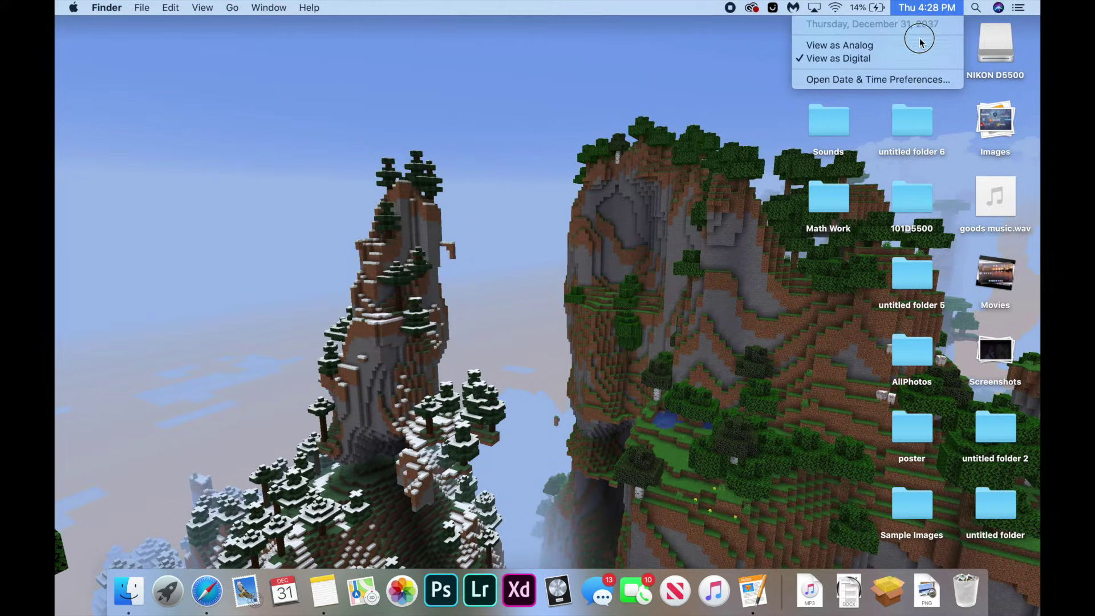
click(913, 81)
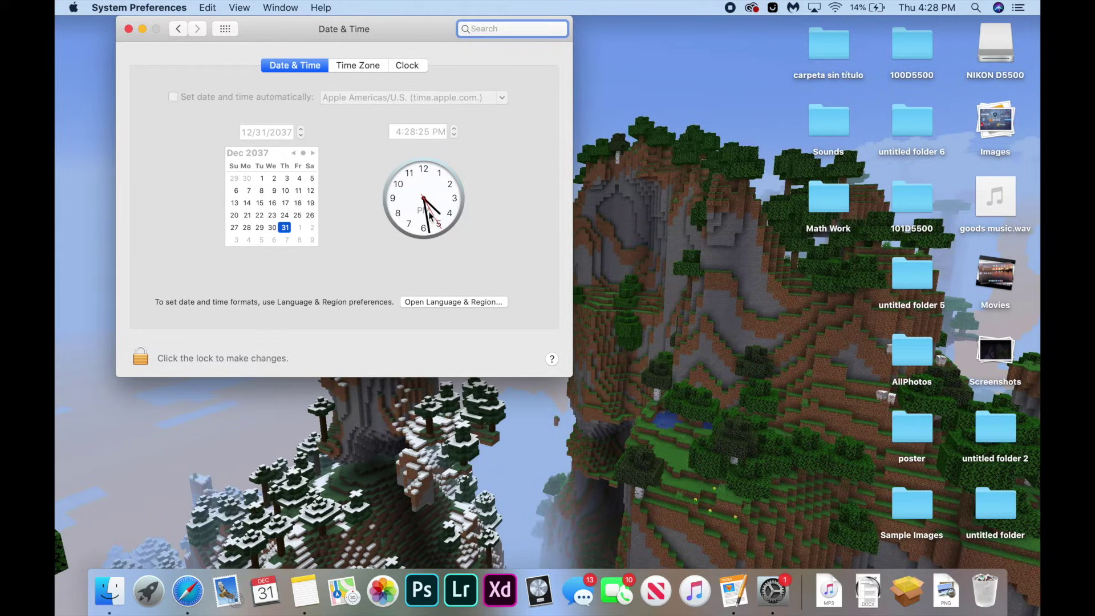
click(147, 363)
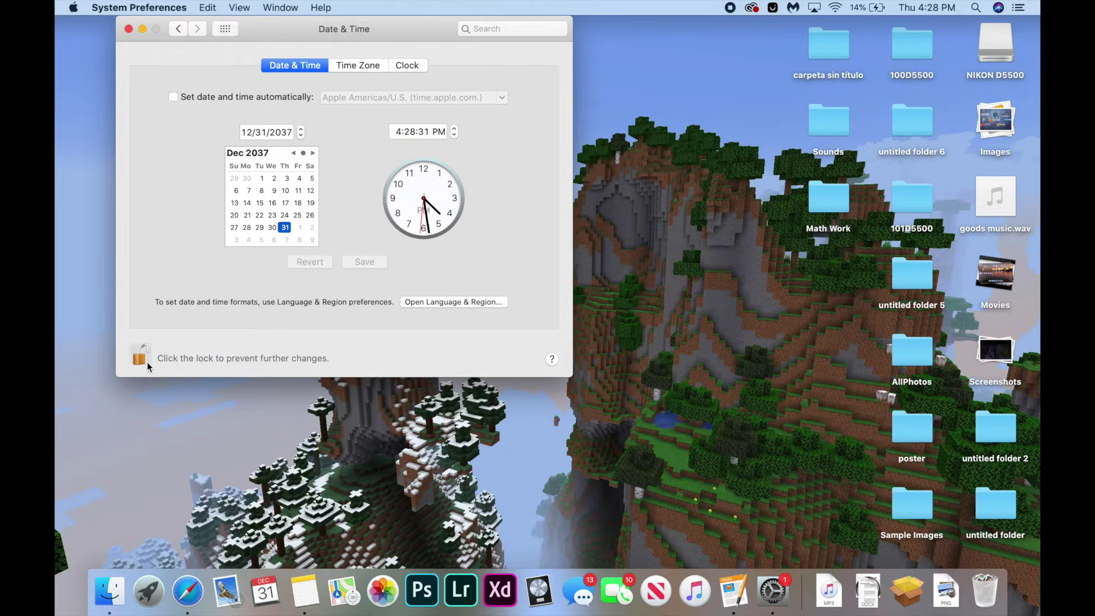
click(173, 97)
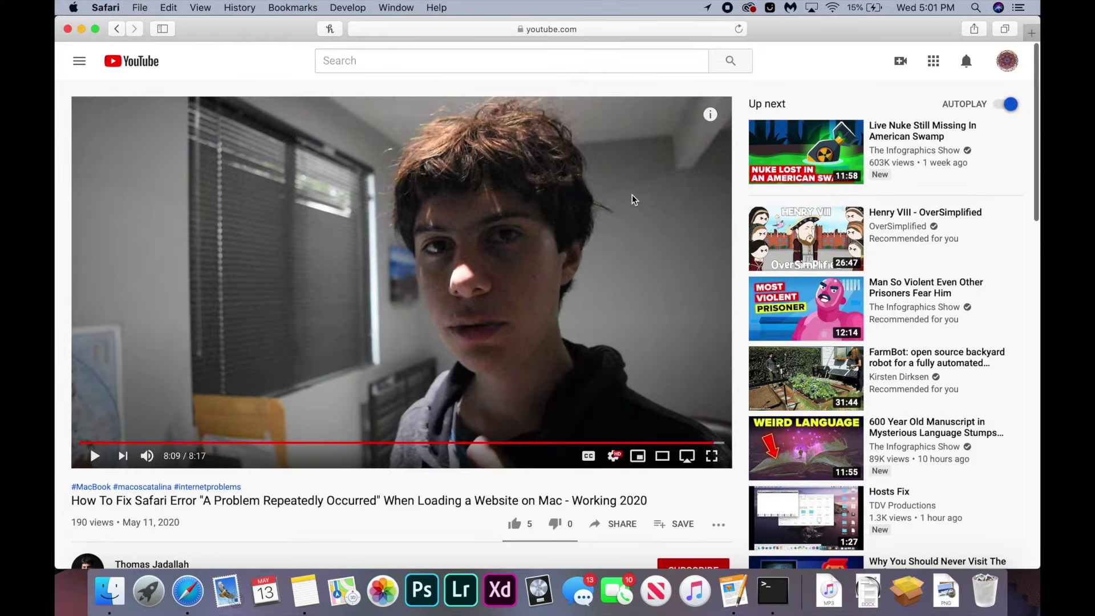
- On the YouTube video page in Safari, subscribe to the channel and set its notifications to All
scroll(632, 199, down, 2)
scroll(632, 200, down, 1)
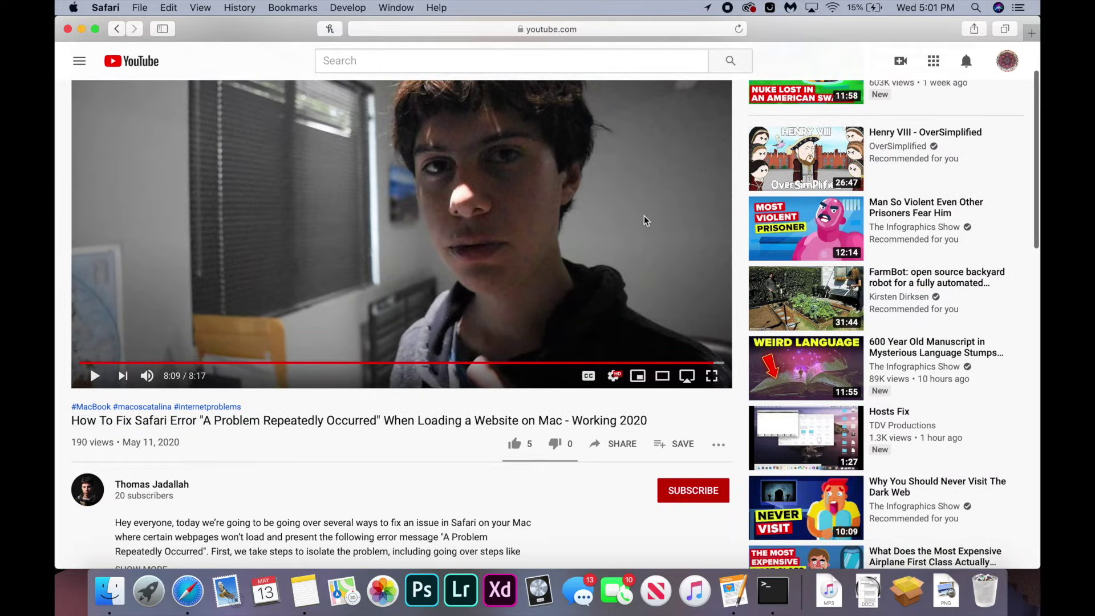
click(708, 500)
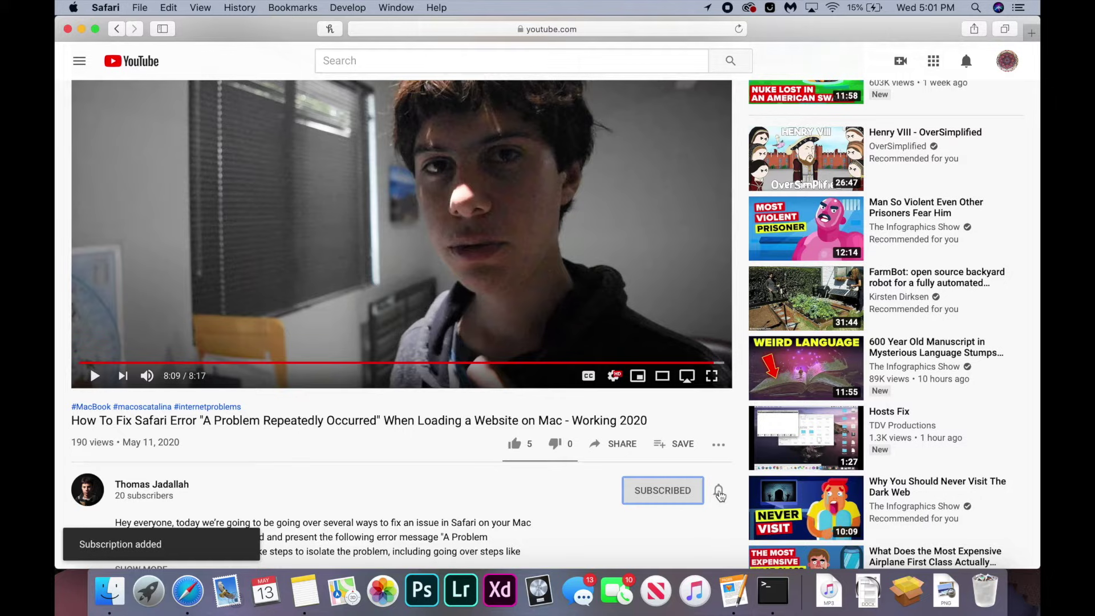
click(719, 494)
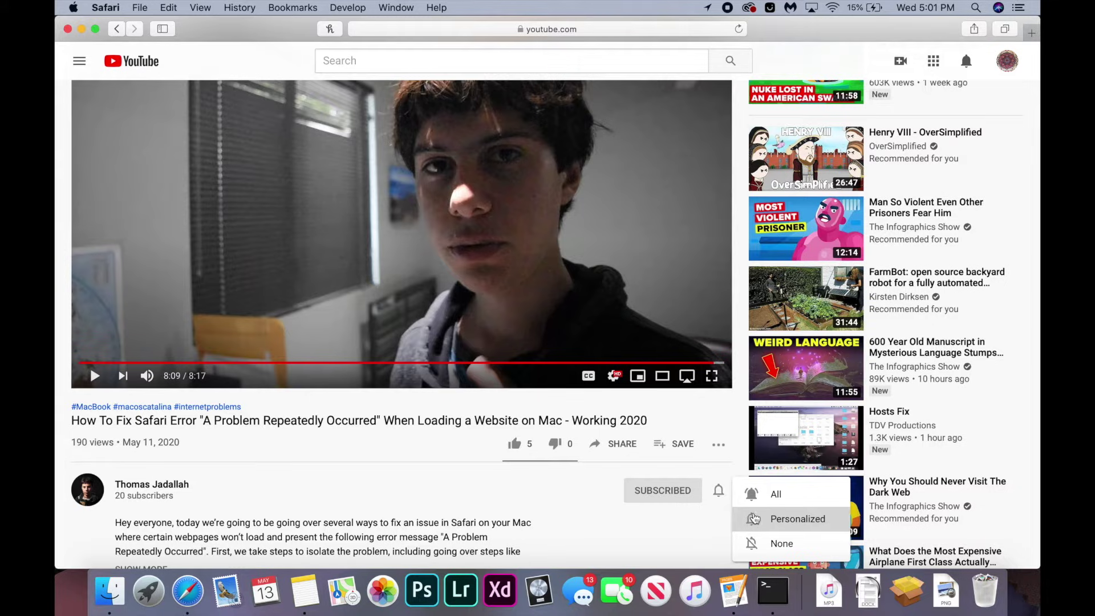
click(752, 500)
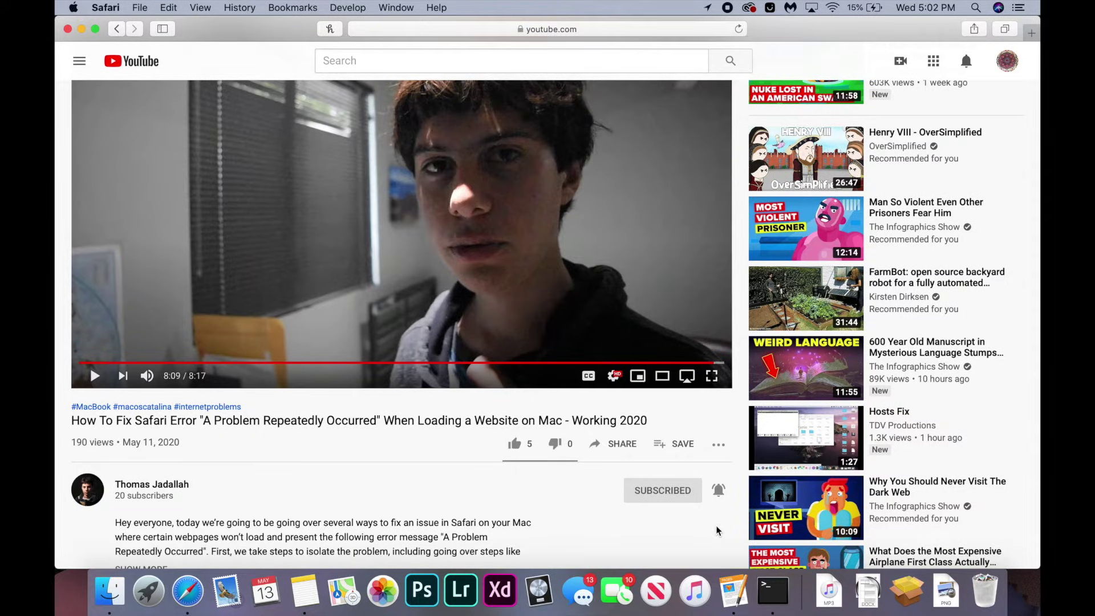
scroll(718, 530, up, 3)
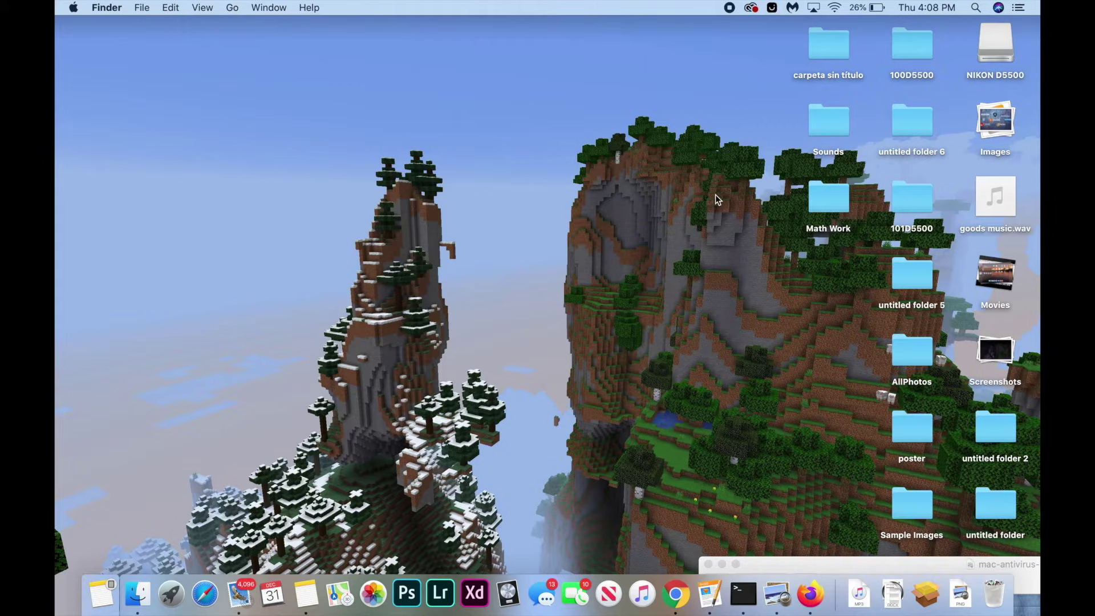
- In the Wi-Fi connection's advanced DNS settings, add the DNS servers 8.8.8.8 and 8.8.4.4
click(835, 8)
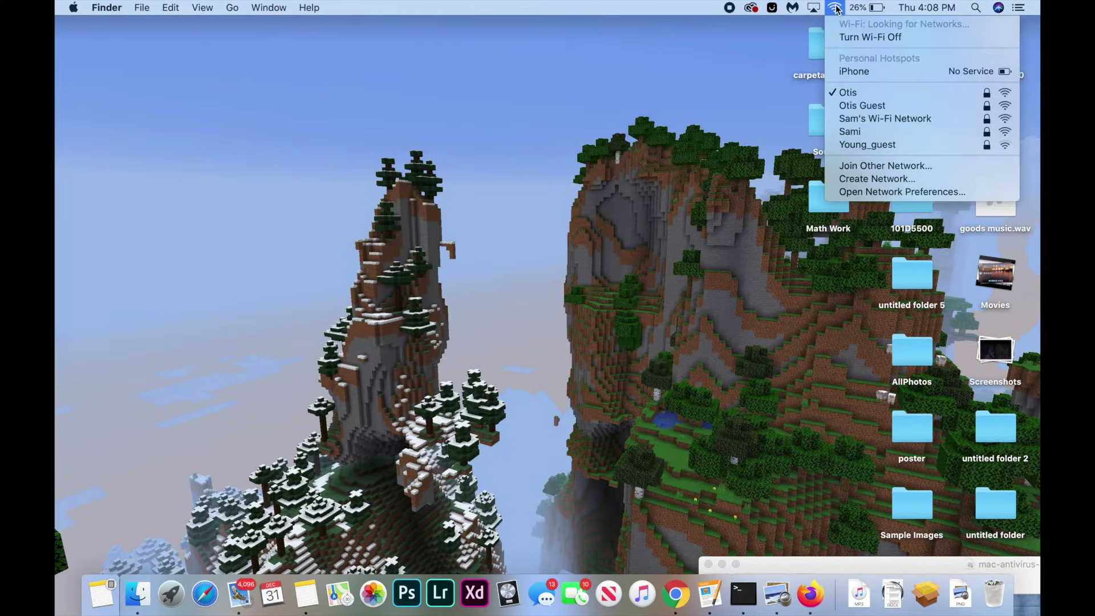
click(885, 194)
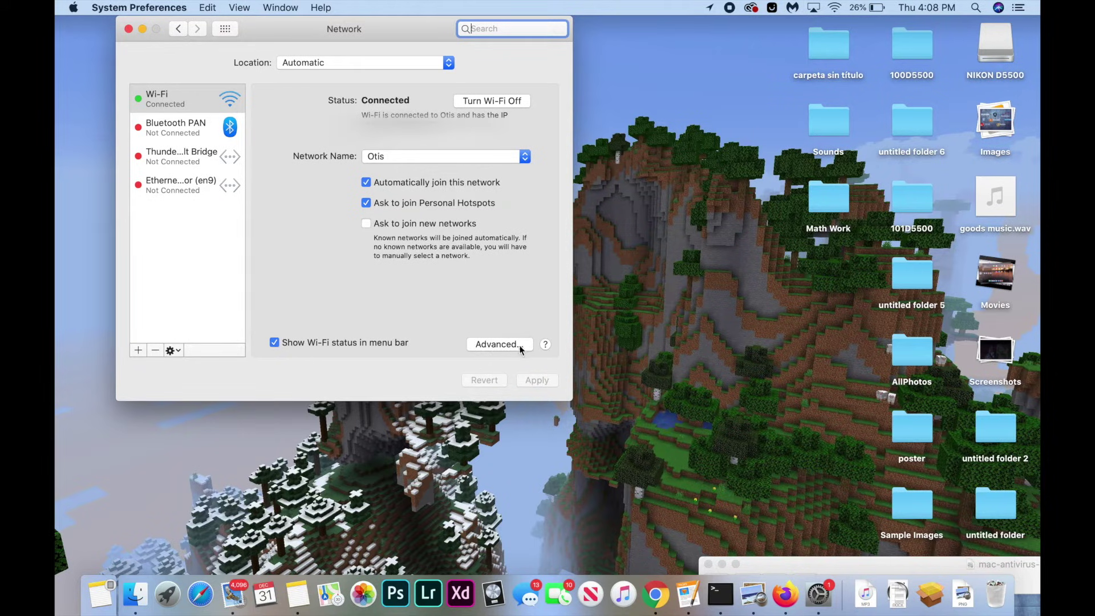
click(491, 348)
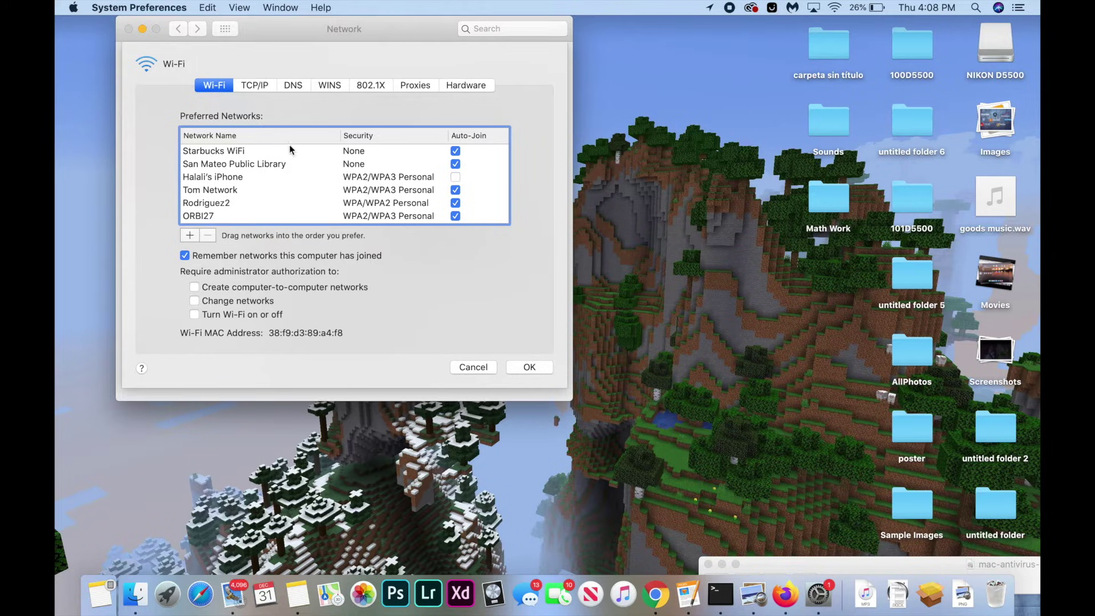
click(293, 87)
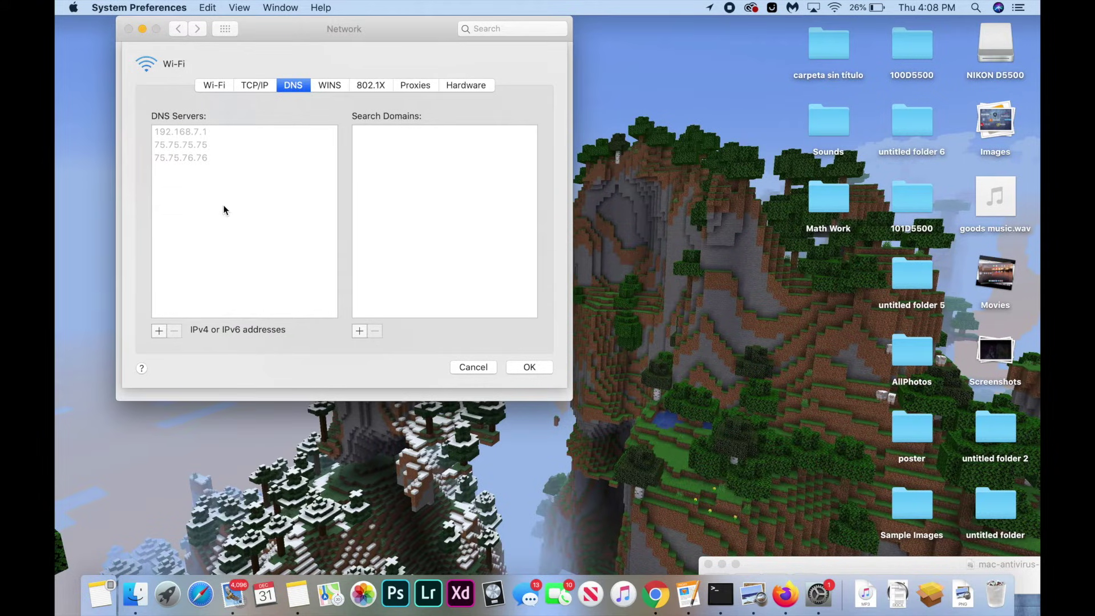
click(159, 331)
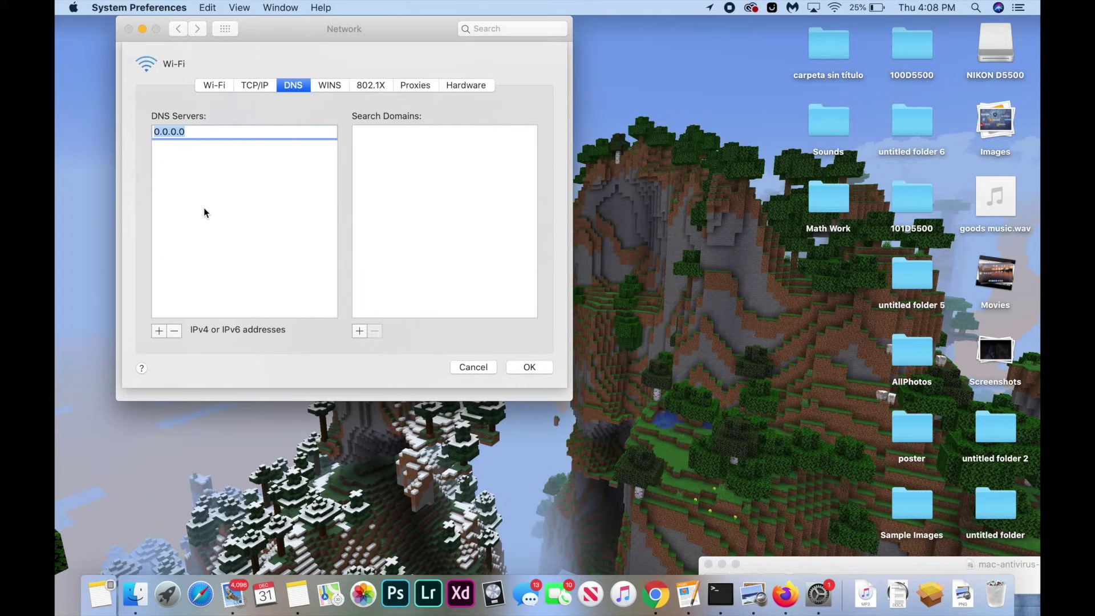
text(8.8.8.8)
key(Return)
click(155, 334)
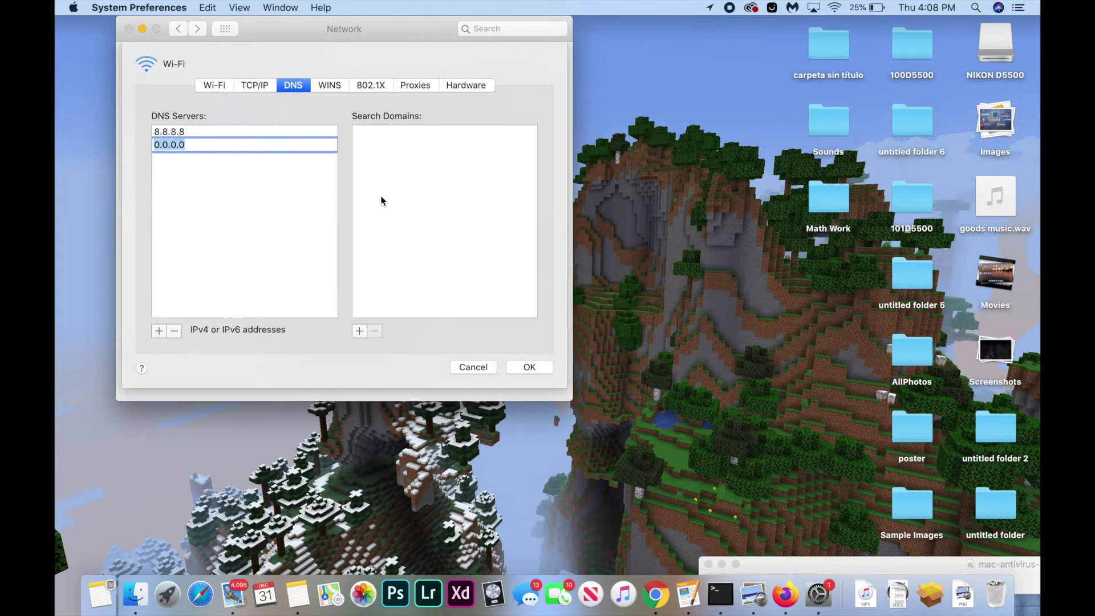
text(8.8.4.4)
key(Return)
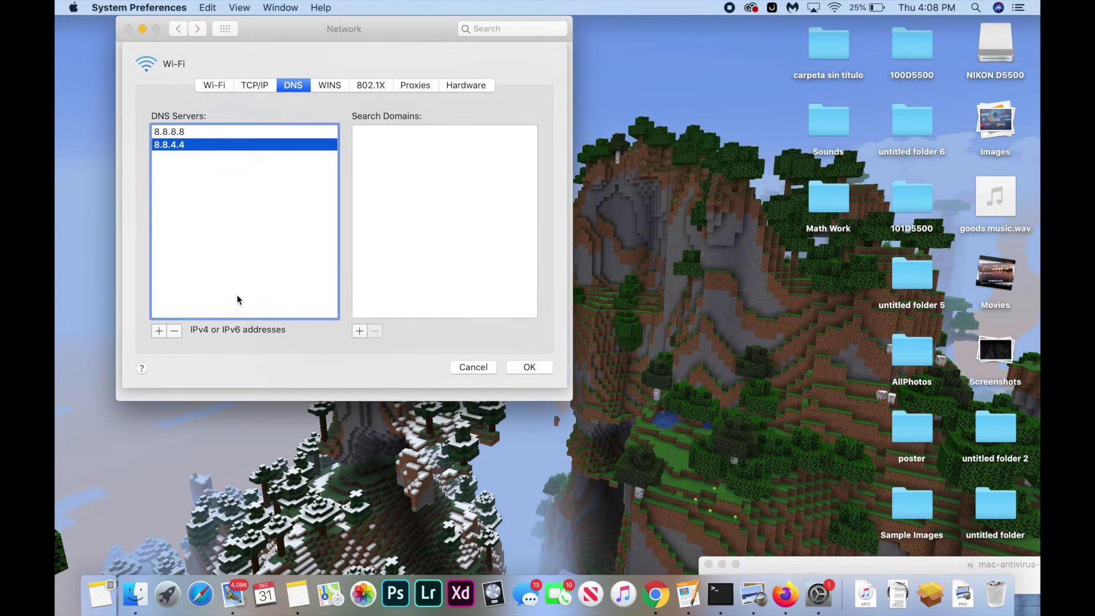
- Add 8.8.0.0 as a third DNS server, then apply the network changes and quit the preferences
click(156, 330)
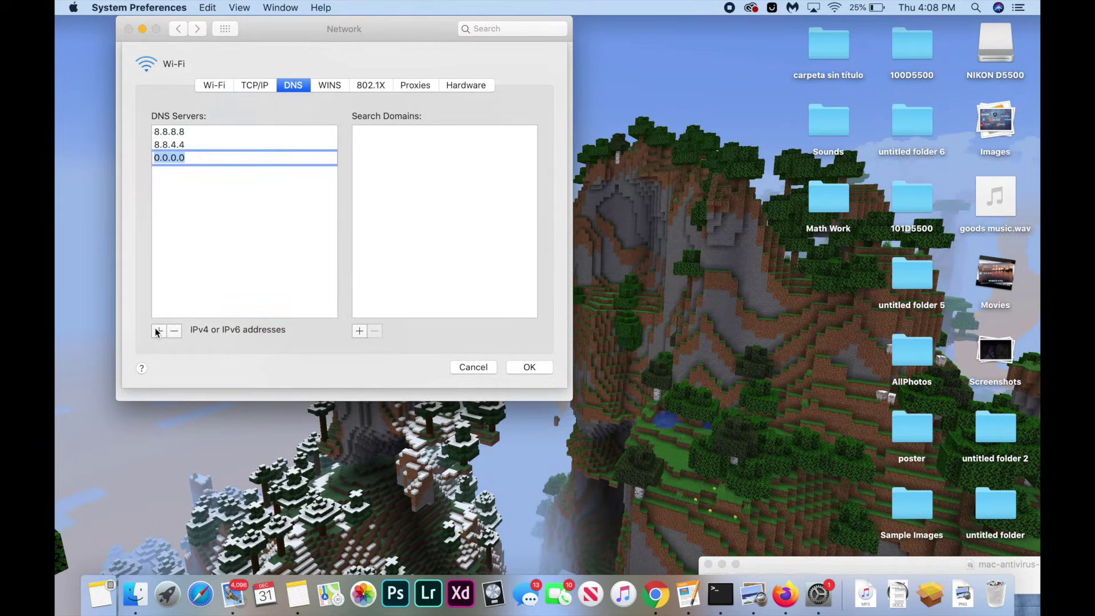
text(8.8.0.0)
click(234, 238)
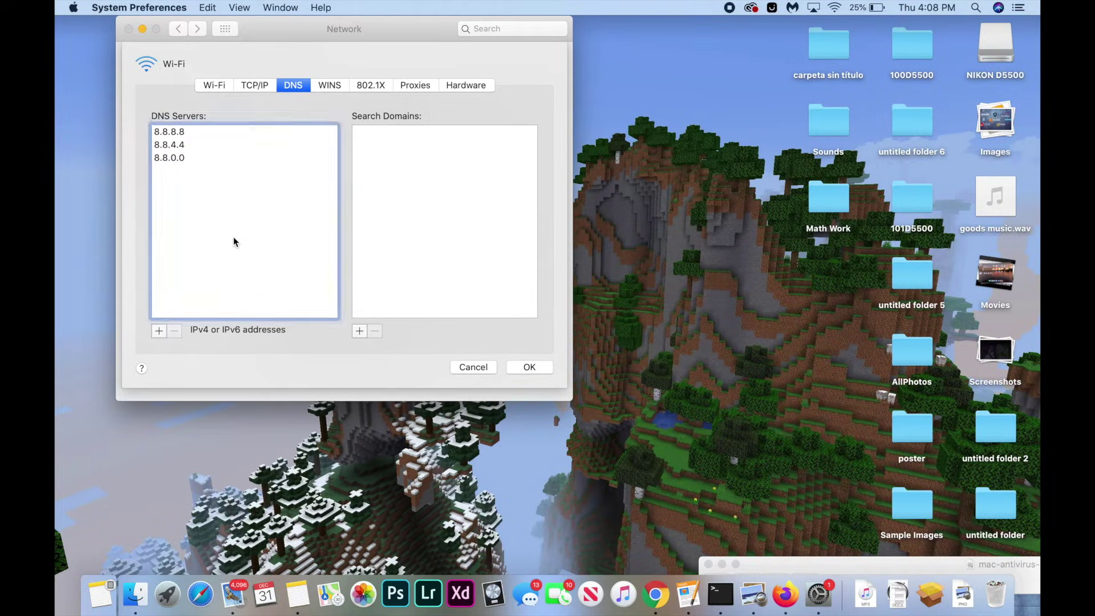
click(542, 367)
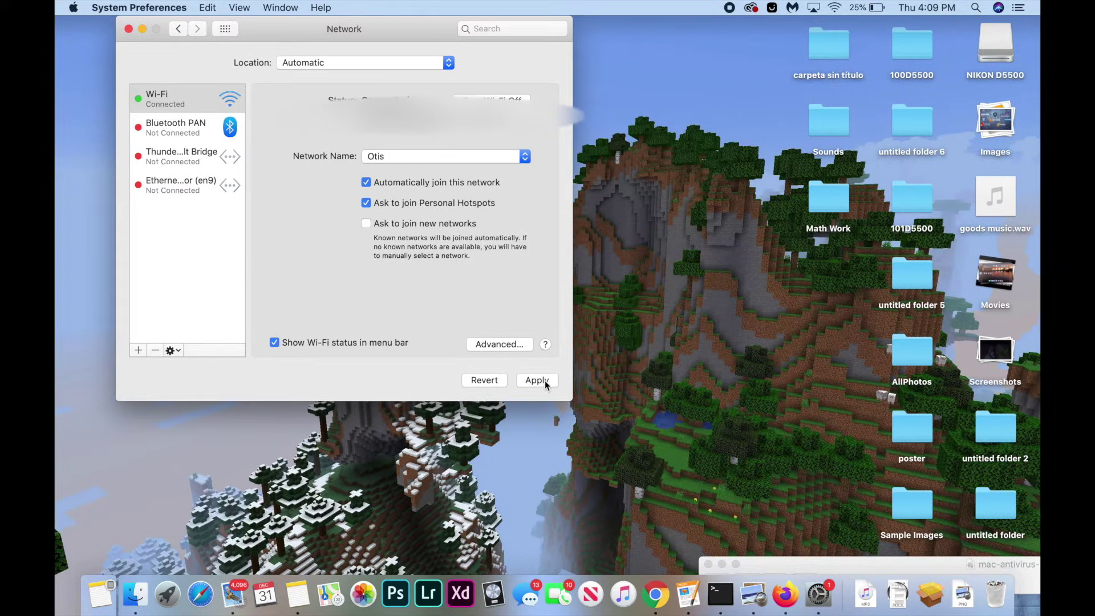
click(538, 381)
key(super+q)
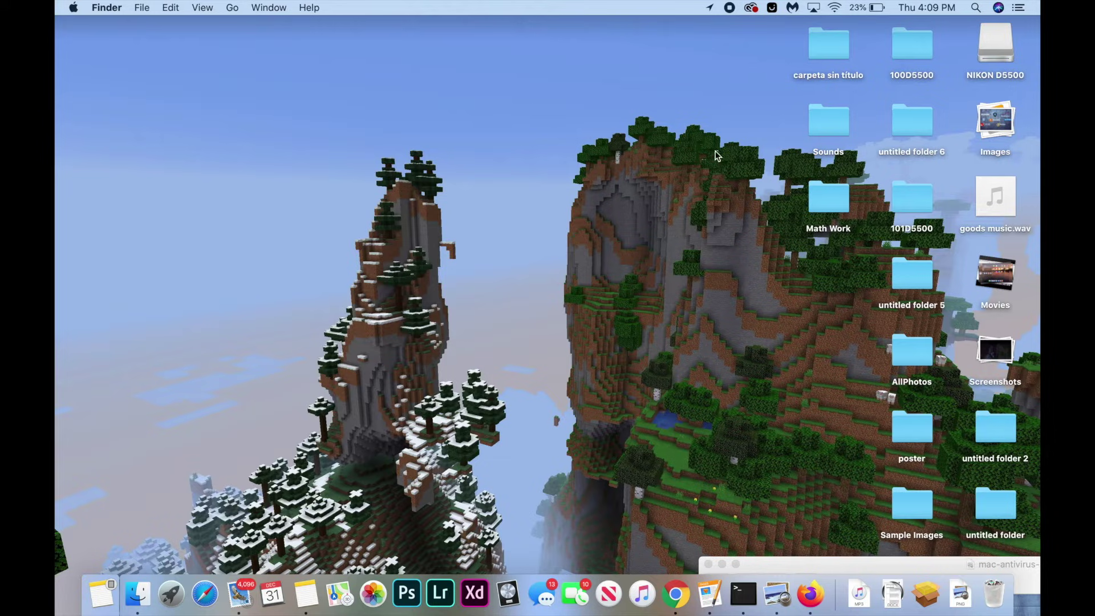
- Open the Network preferences and remove the "example wifi" service from the list of network services
click(835, 8)
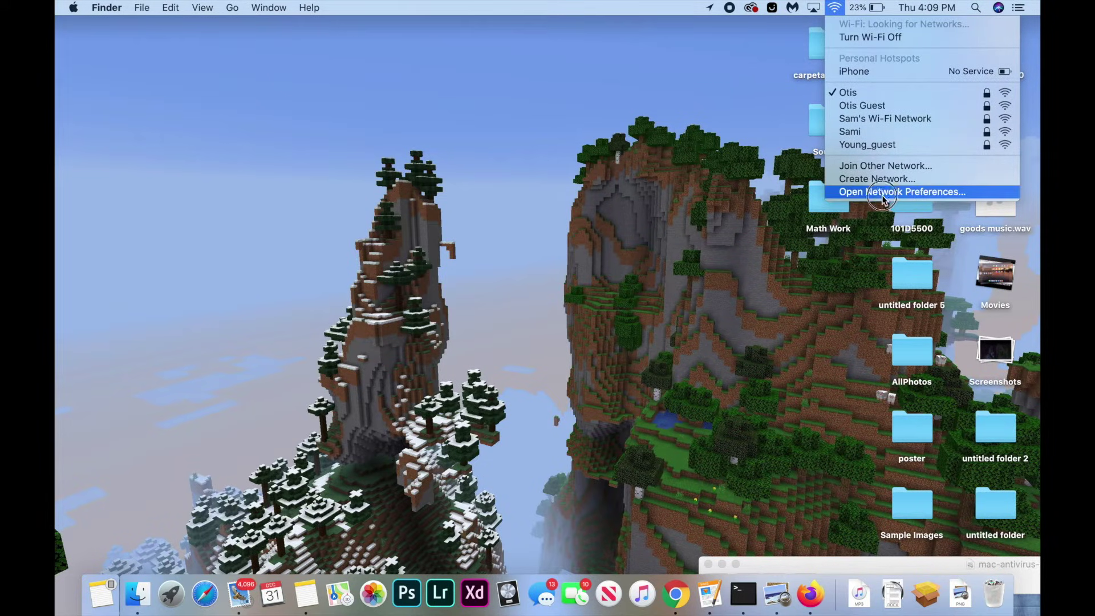
click(878, 193)
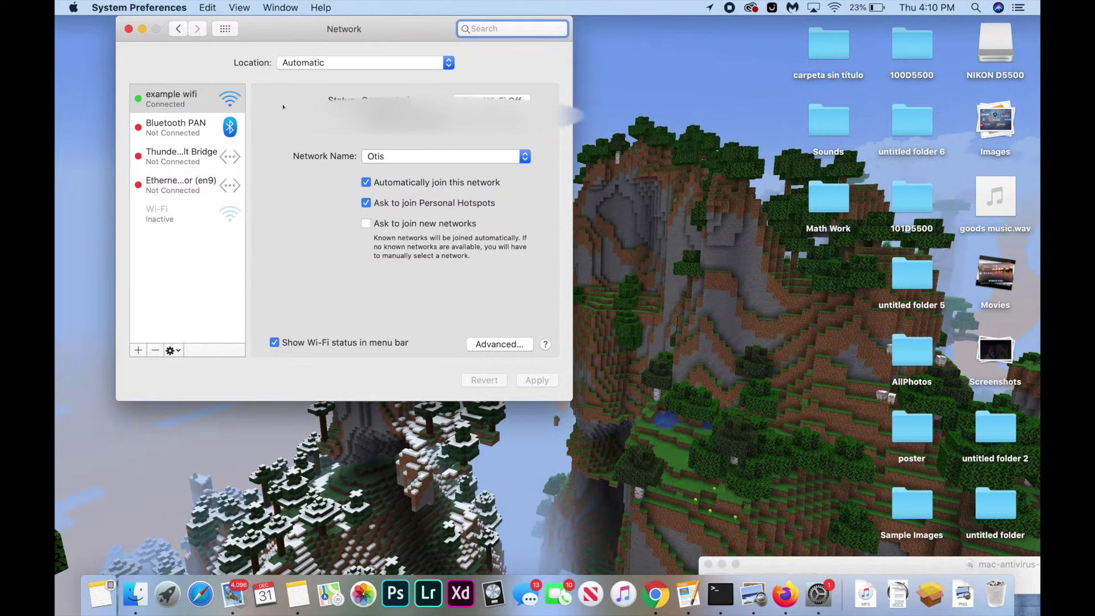
click(230, 102)
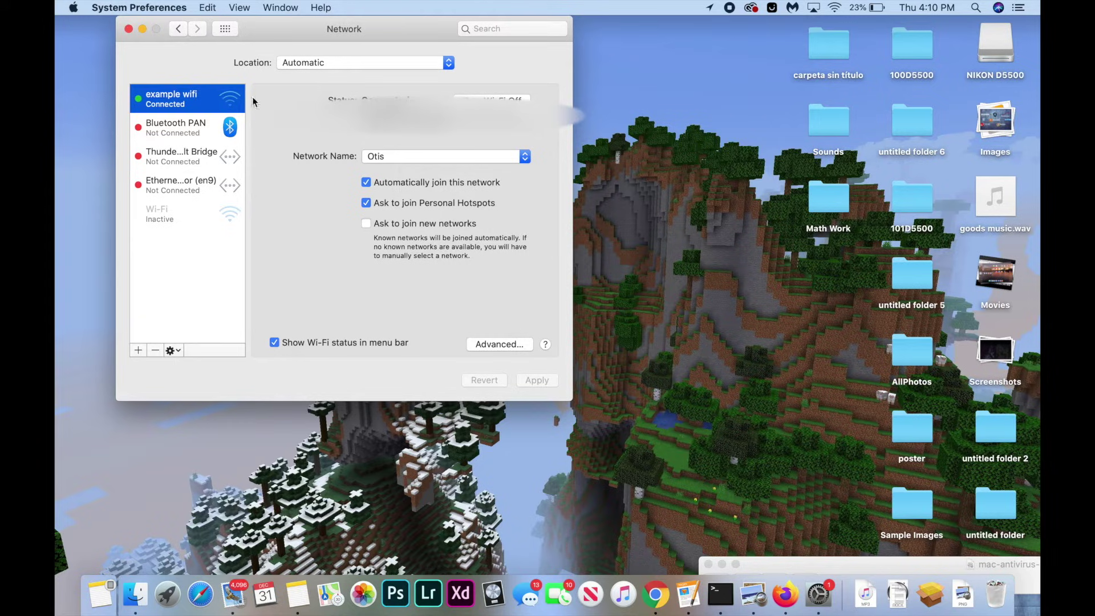
click(155, 350)
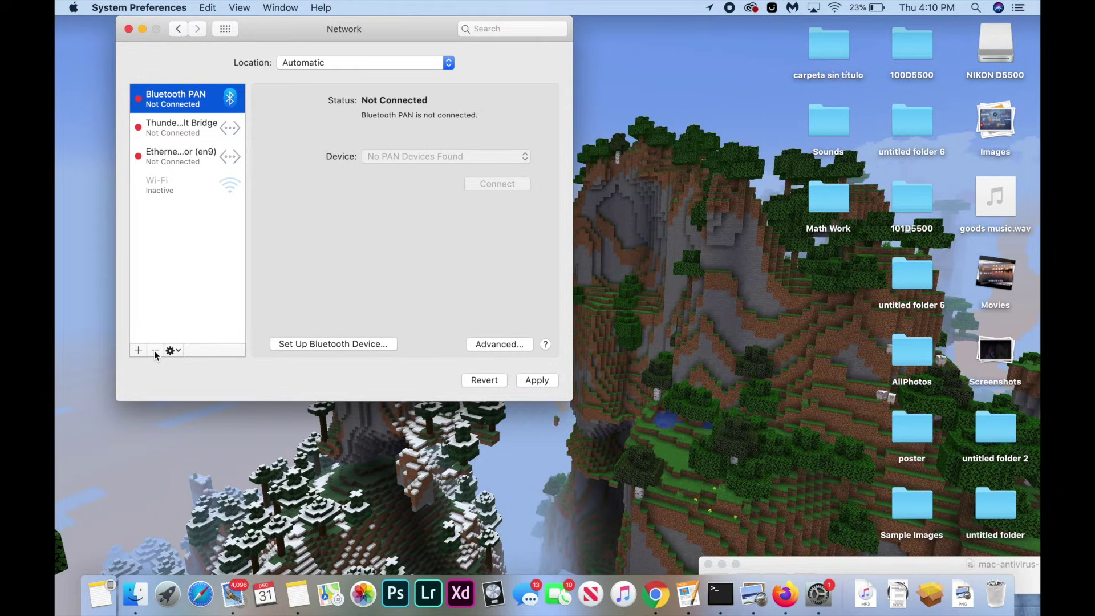
- Create a new network service on the Wi-Fi interface with the service name Wi-Fi 2
click(137, 351)
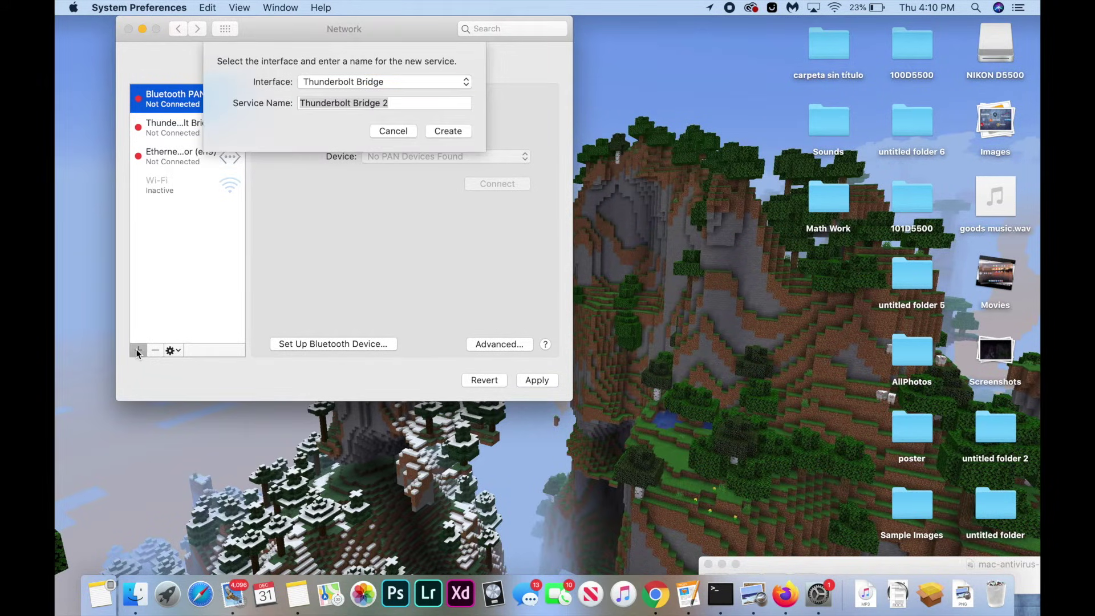
click(354, 86)
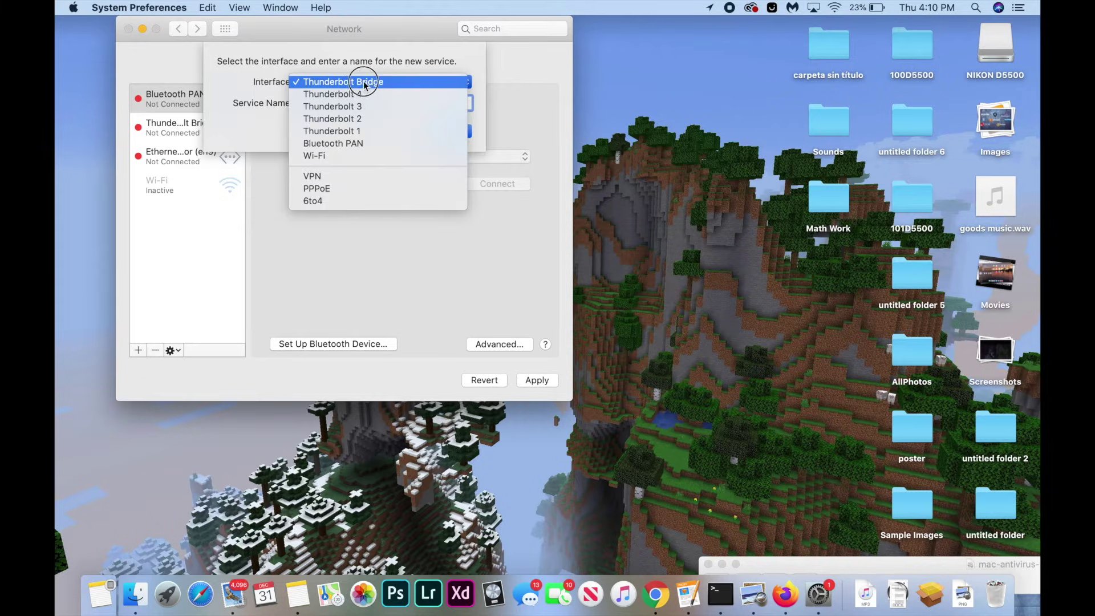
click(344, 157)
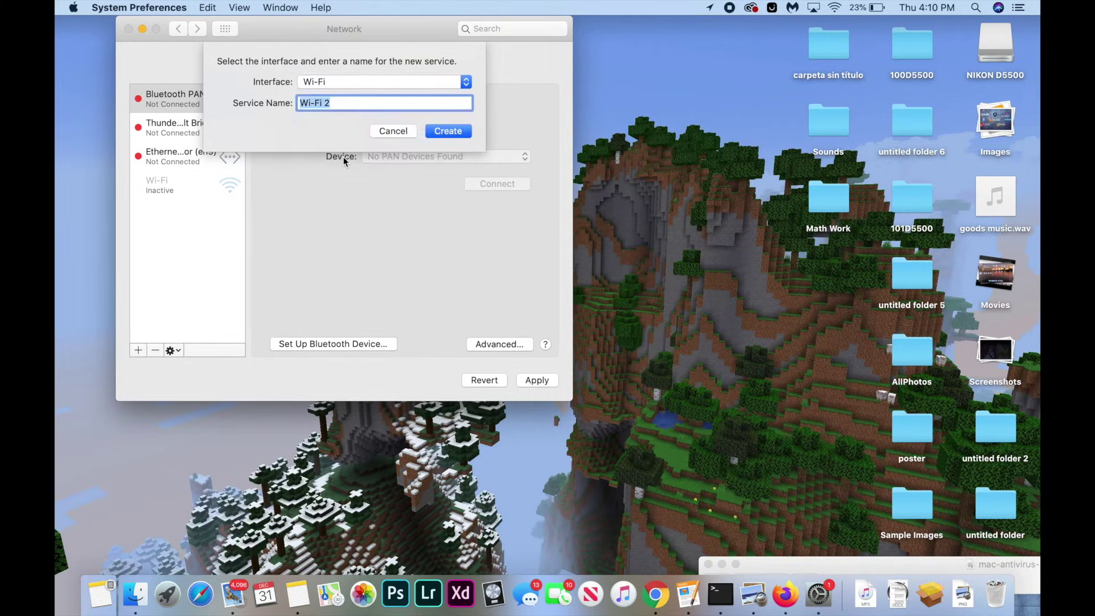
click(456, 132)
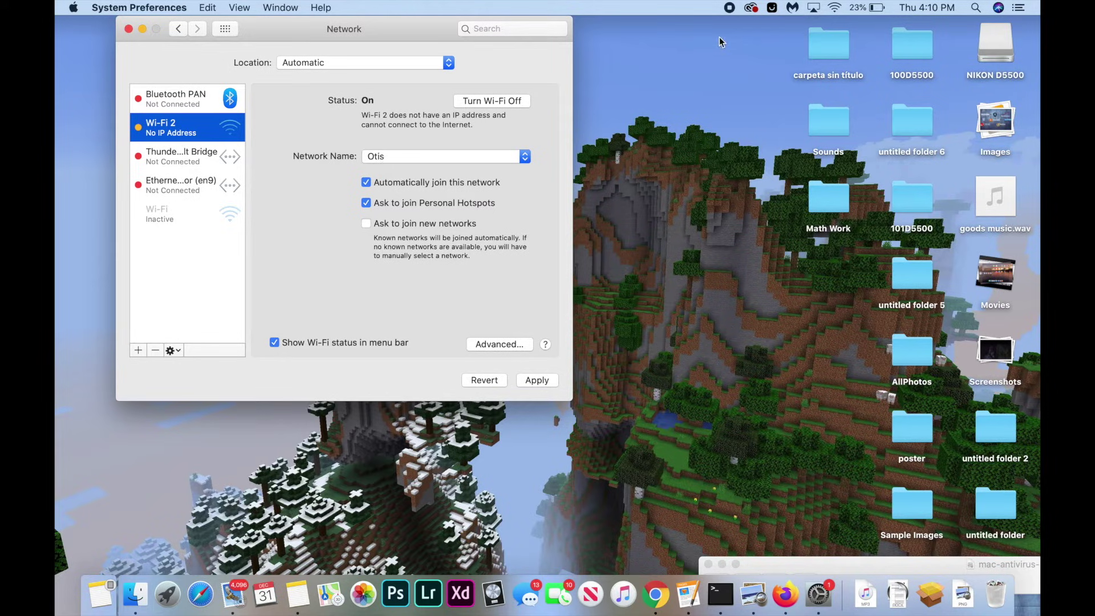
- Select the Otis Wi-Fi network to connect to and quit the preferences
click(835, 7)
click(854, 94)
key(super+q)
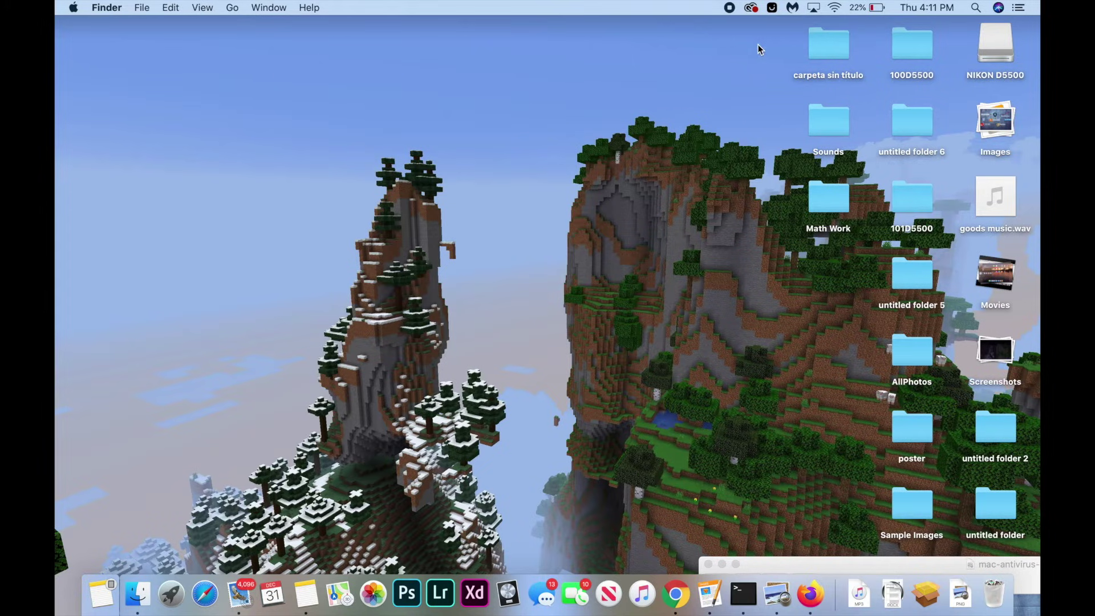
- Remove the Otis network from the Wi-Fi connection's preferred networks and apply the change in the Network preferences
click(837, 7)
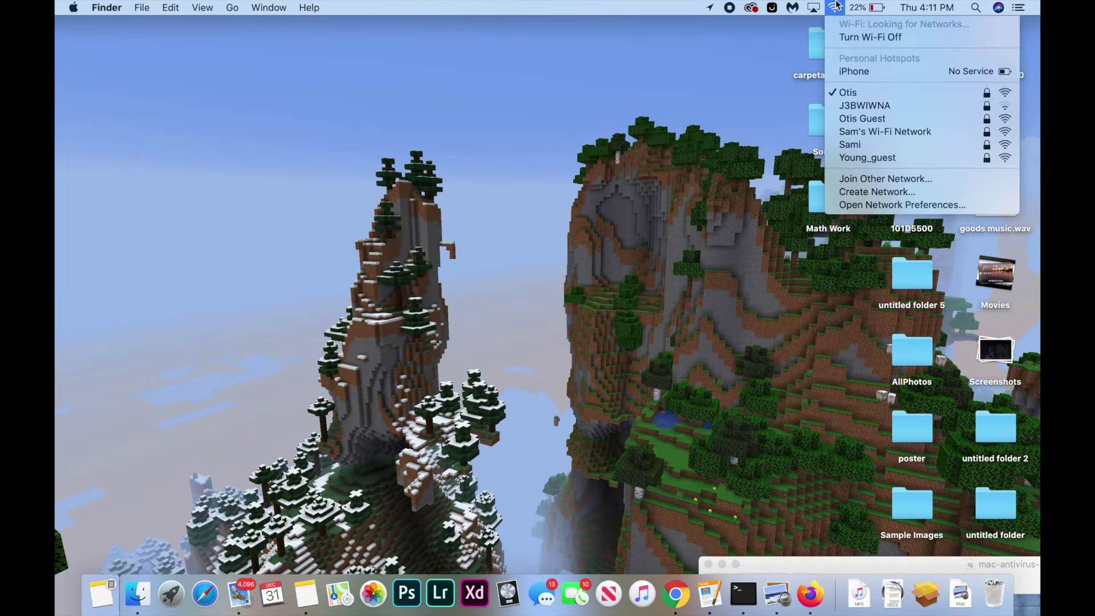
click(871, 206)
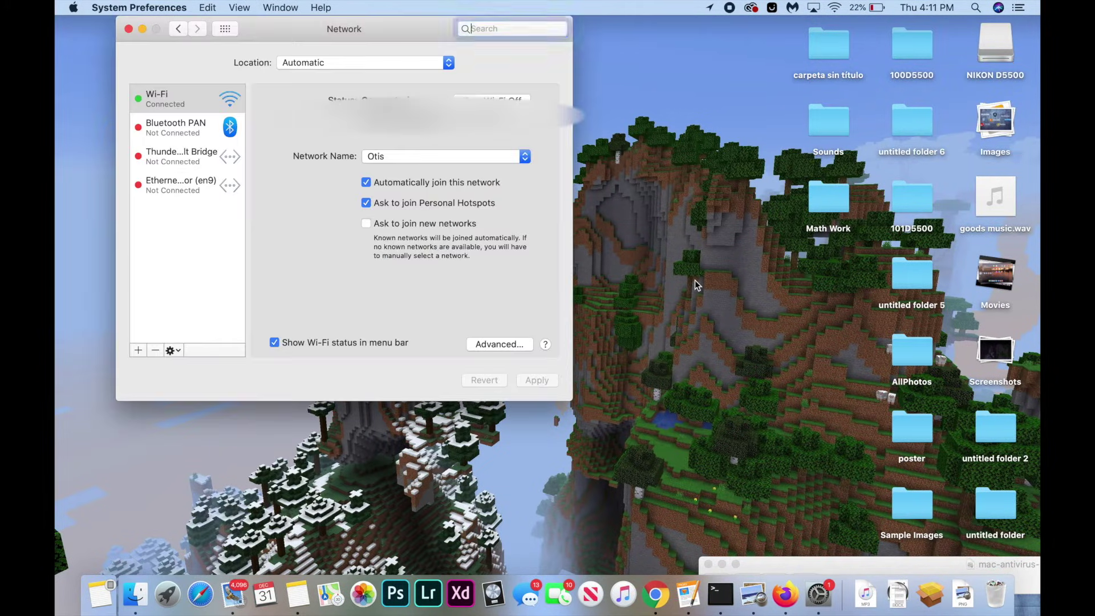
click(235, 103)
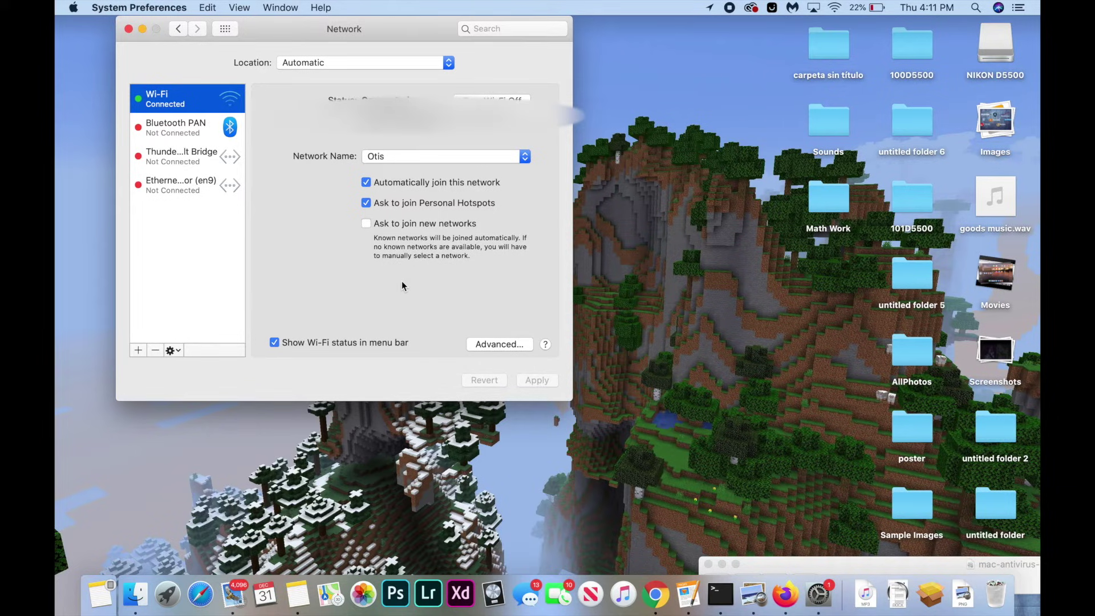
click(498, 345)
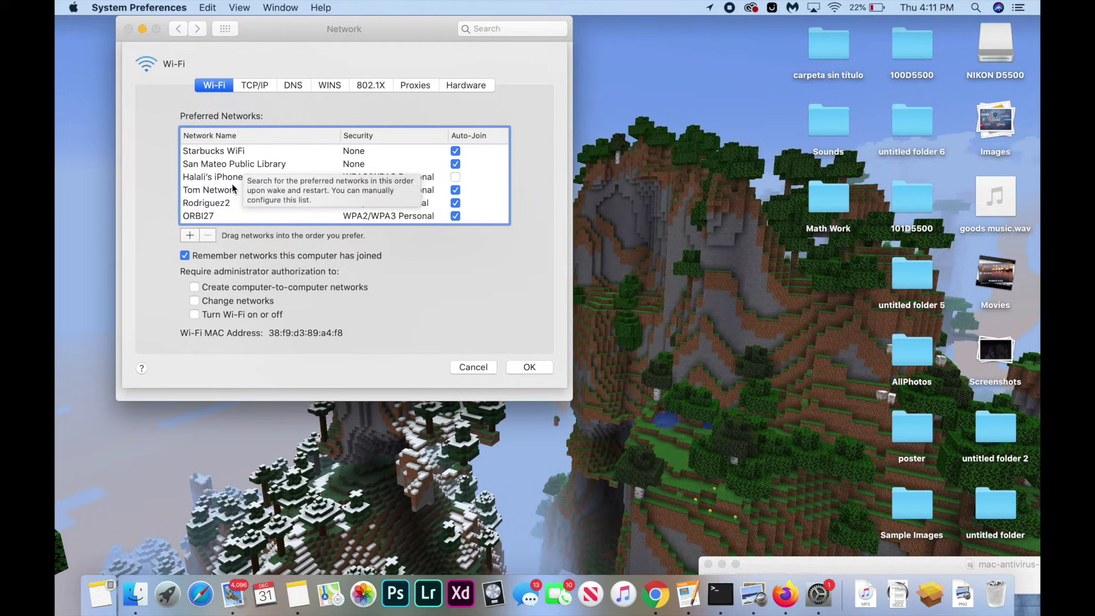
scroll(232, 189, down, 3)
scroll(233, 188, down, 3)
scroll(219, 183, up, 6)
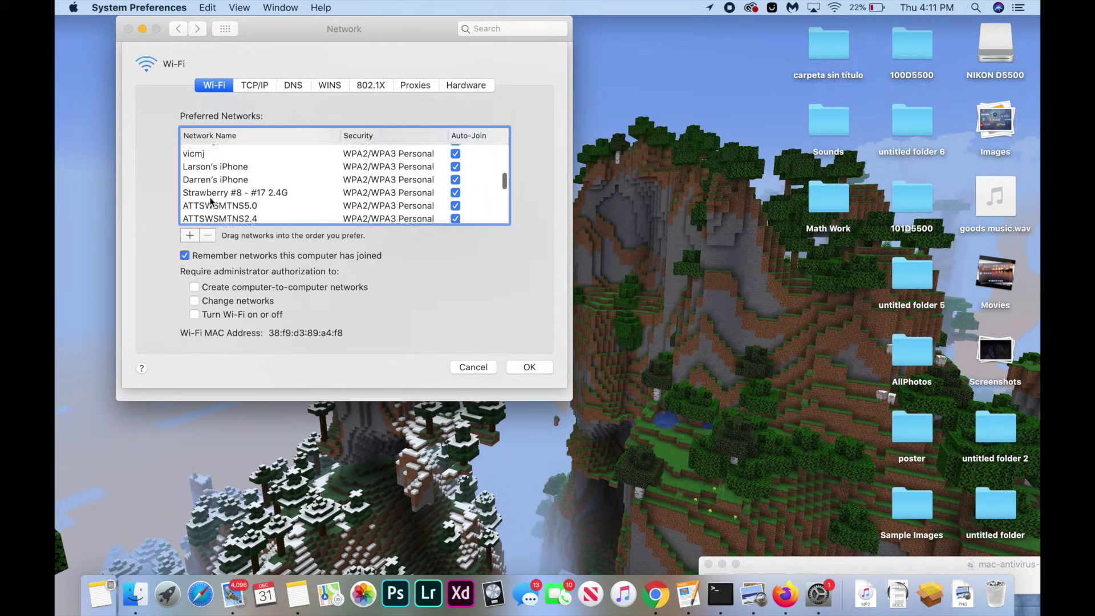
scroll(217, 182, down, 3)
click(234, 189)
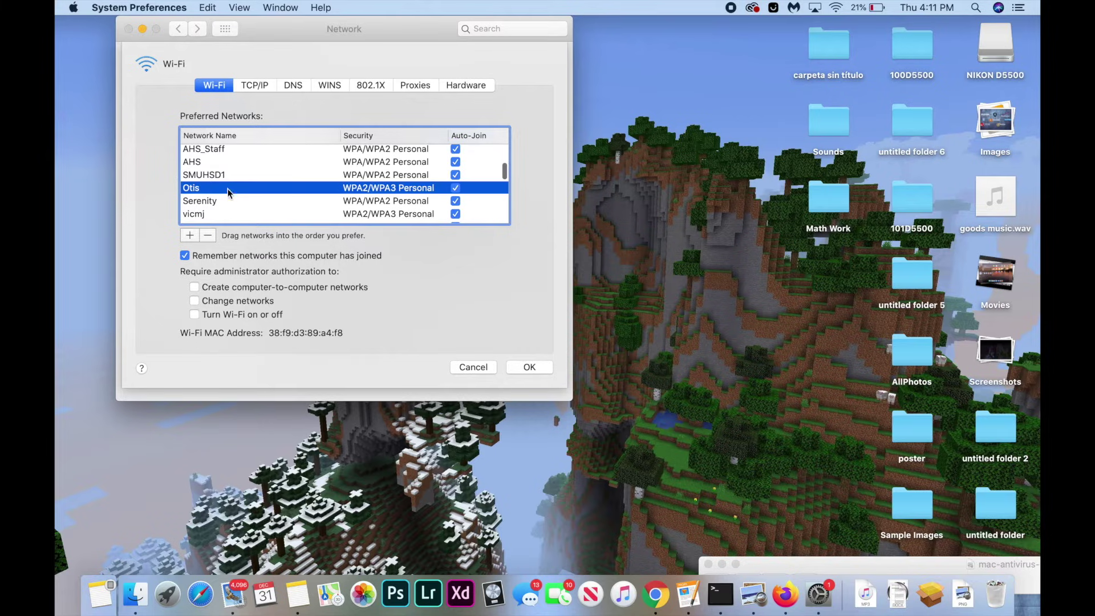
click(209, 236)
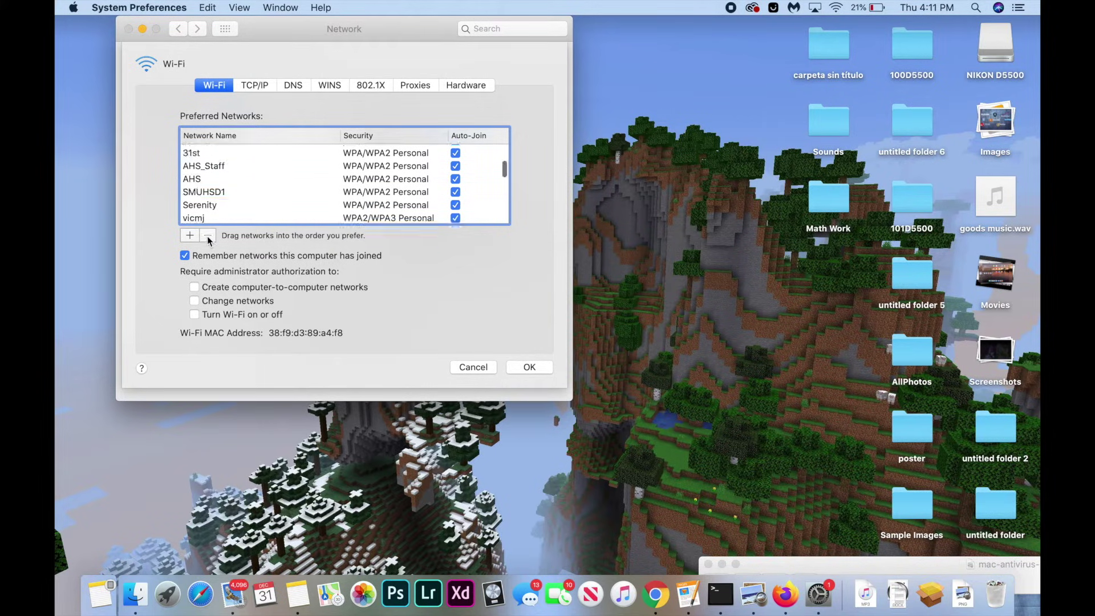
scroll(246, 184, up, 5)
scroll(246, 184, down, 5)
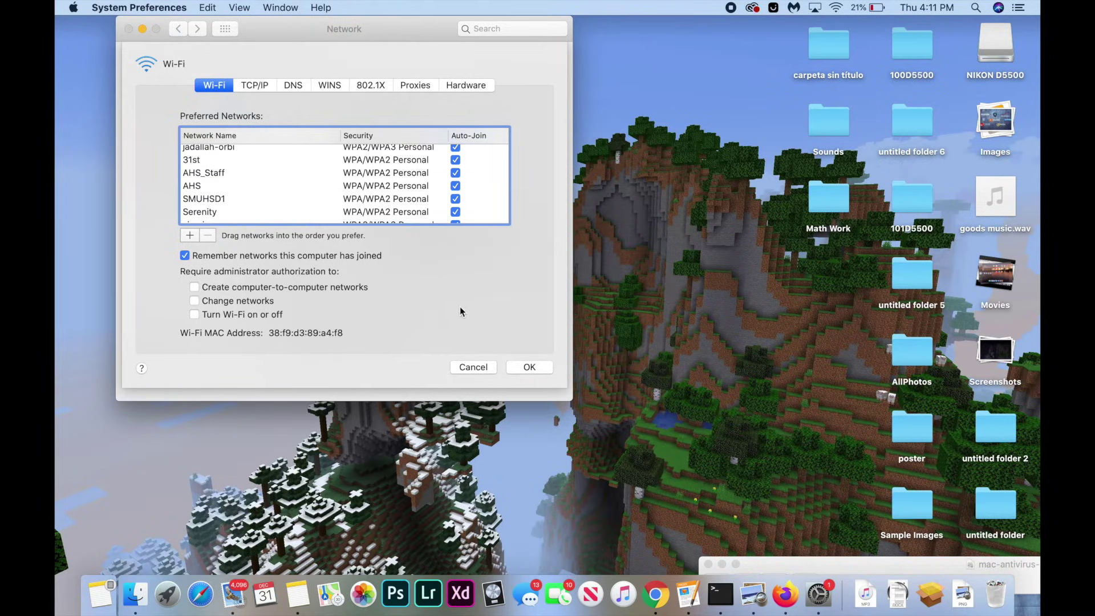
click(520, 365)
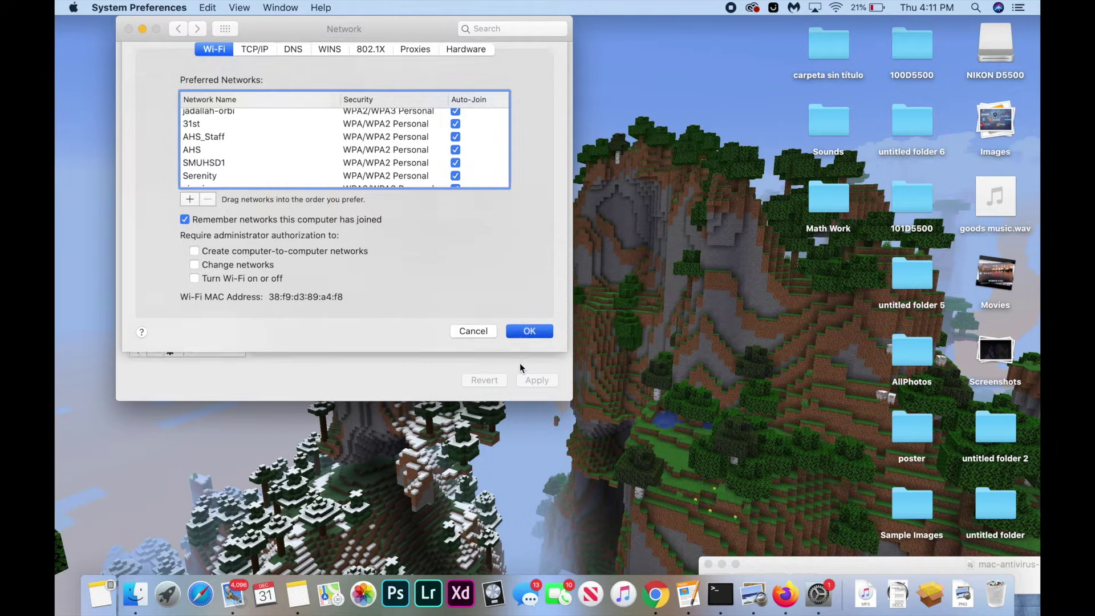
click(540, 385)
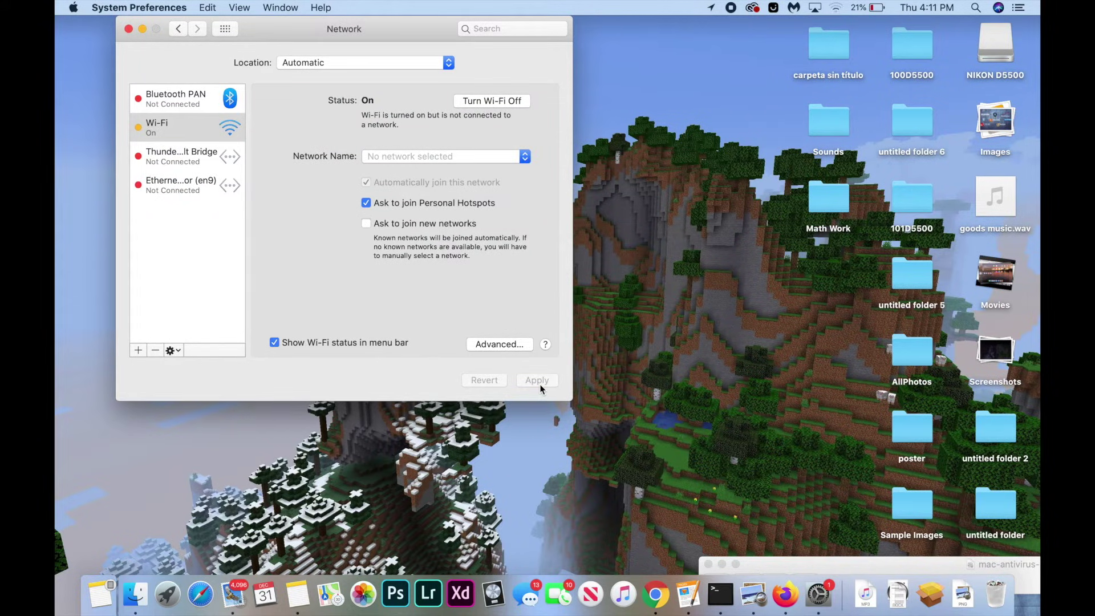
- Rejoin the Otis Wi-Fi network by entering its Wi-Fi password, keeping the network remembered
click(835, 8)
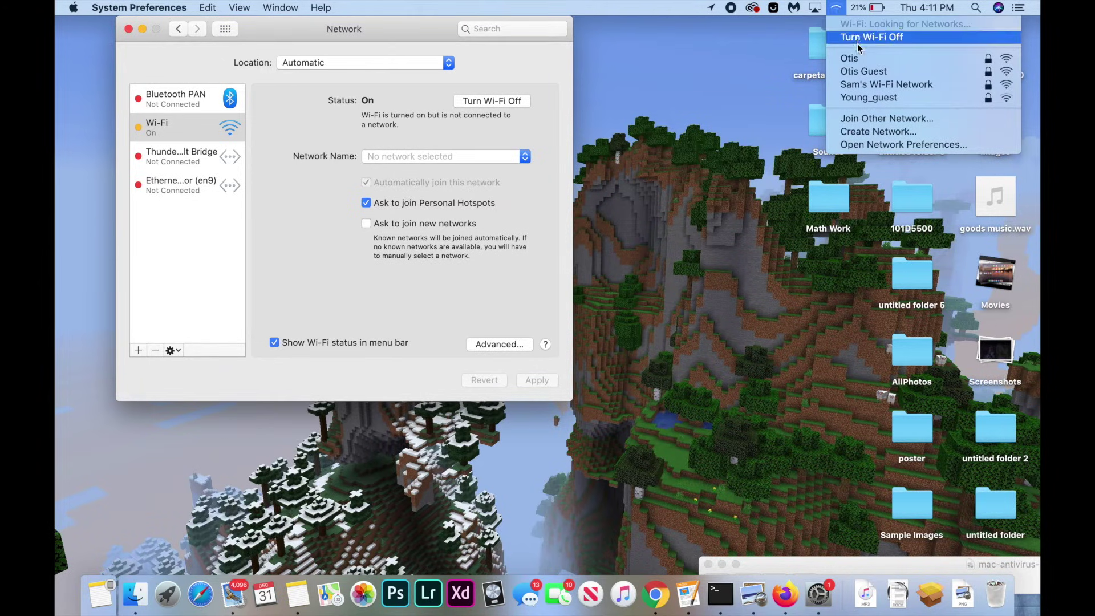
click(864, 57)
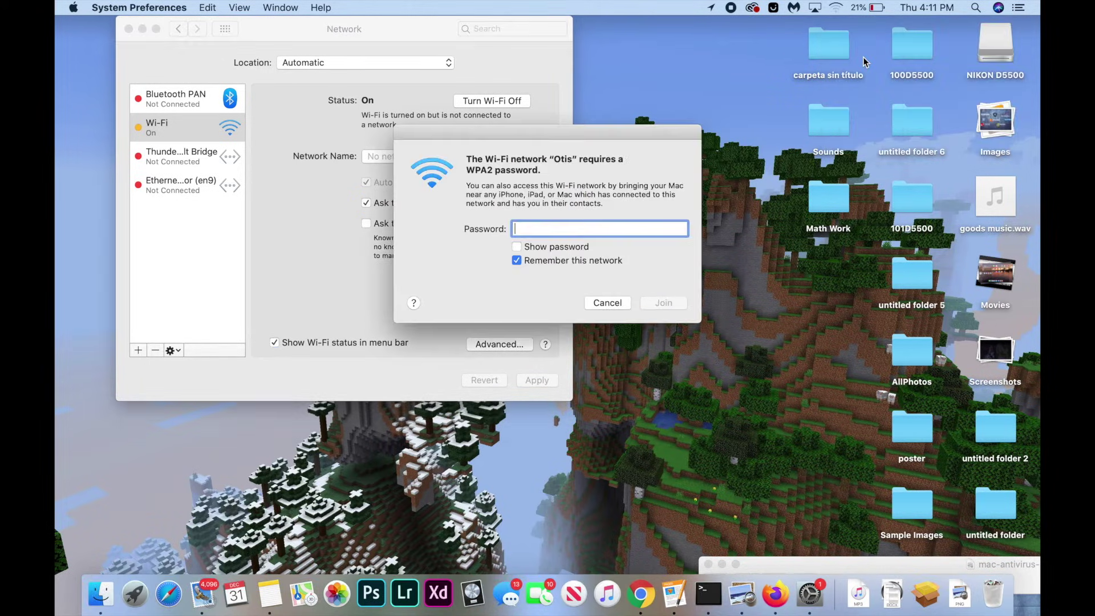
text(••••••••)
key(Return)
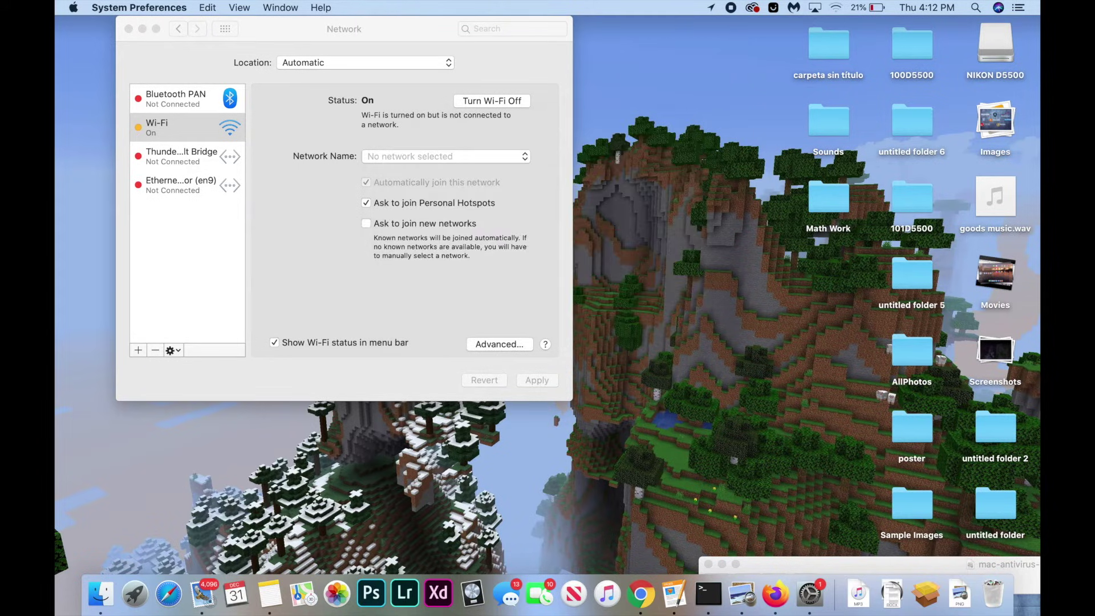
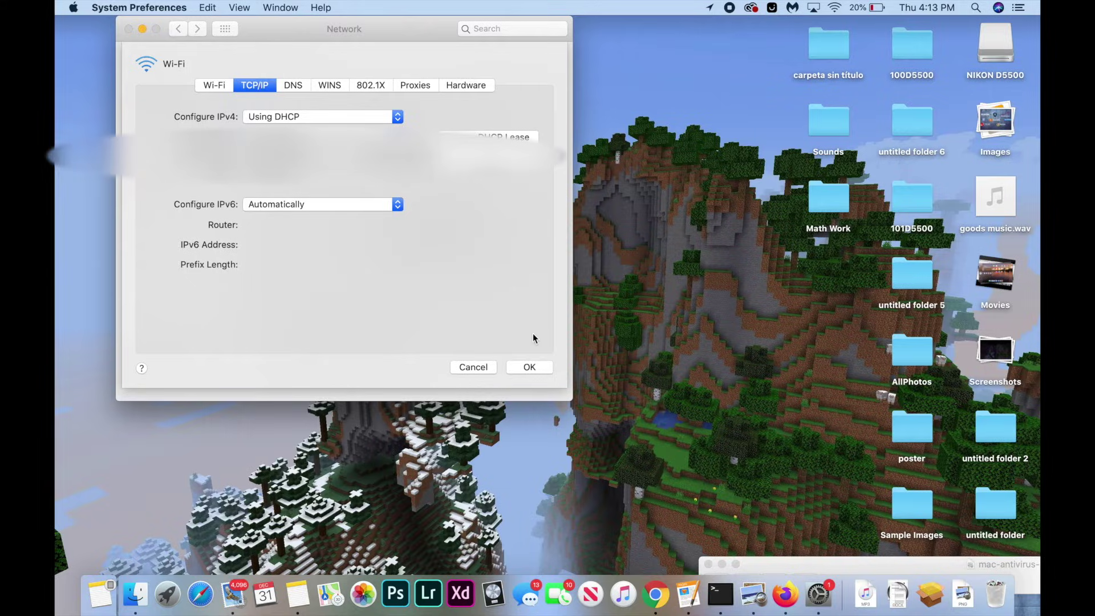
- Search Launchpad for terminal and open a Terminal window
click(173, 600)
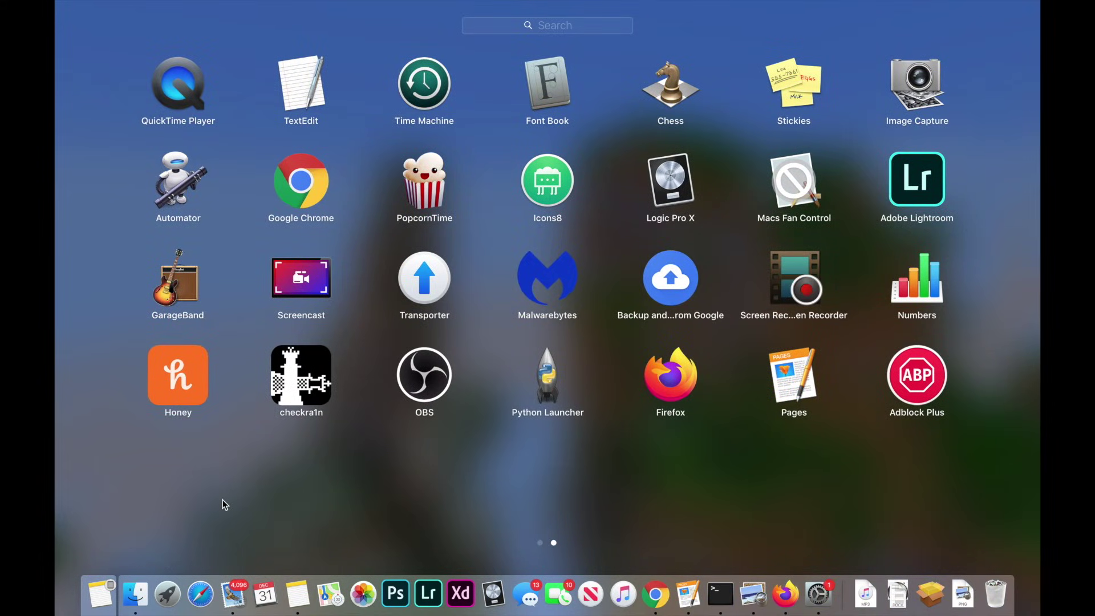
scroll(223, 506, left, 3)
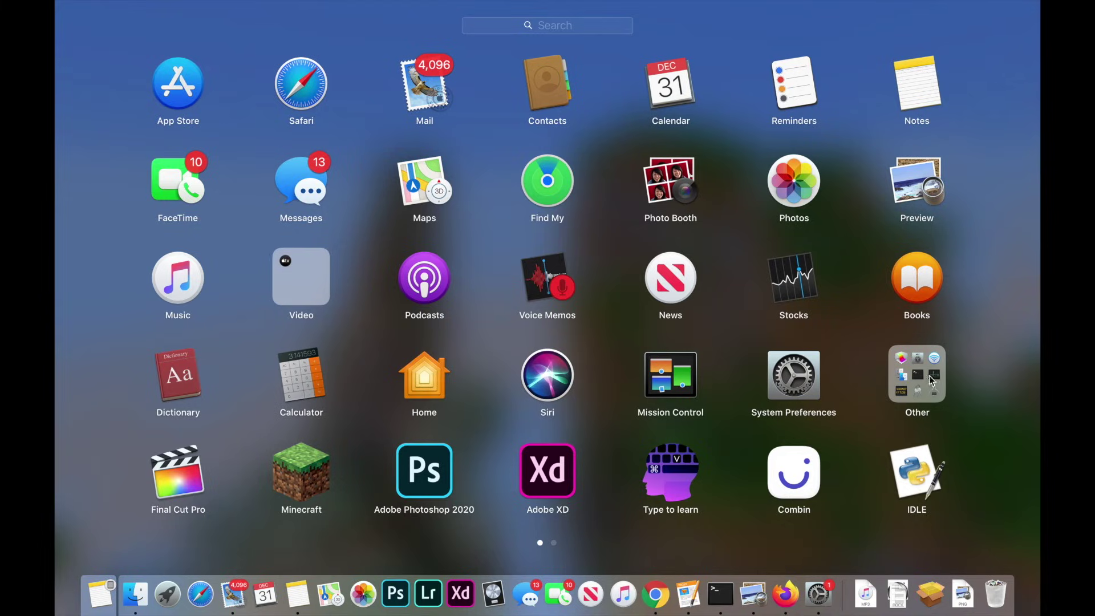
click(929, 372)
click(927, 370)
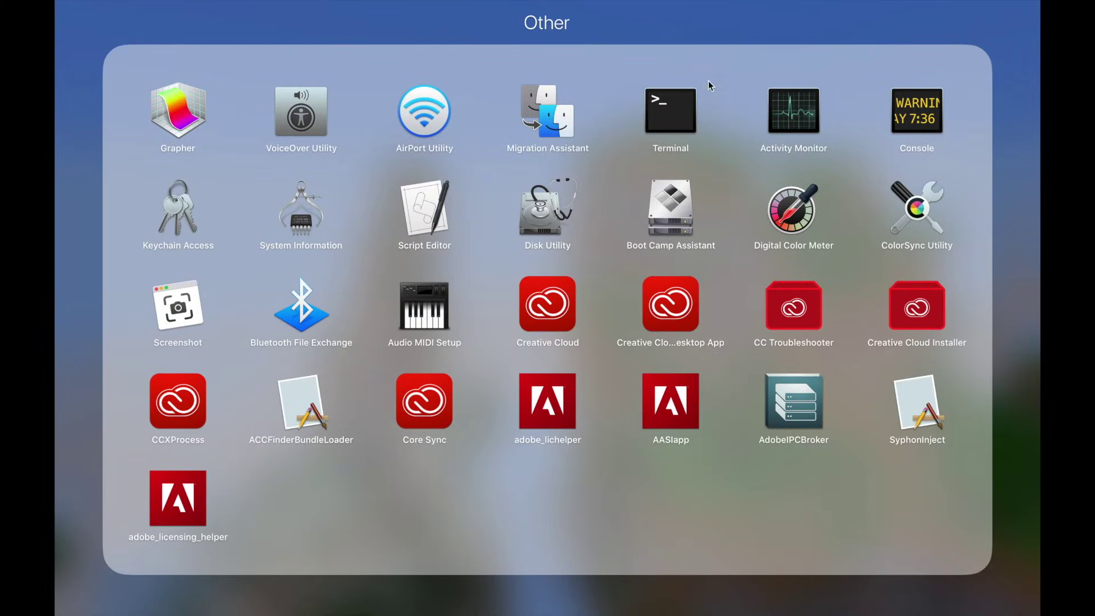
click(1021, 108)
click(584, 23)
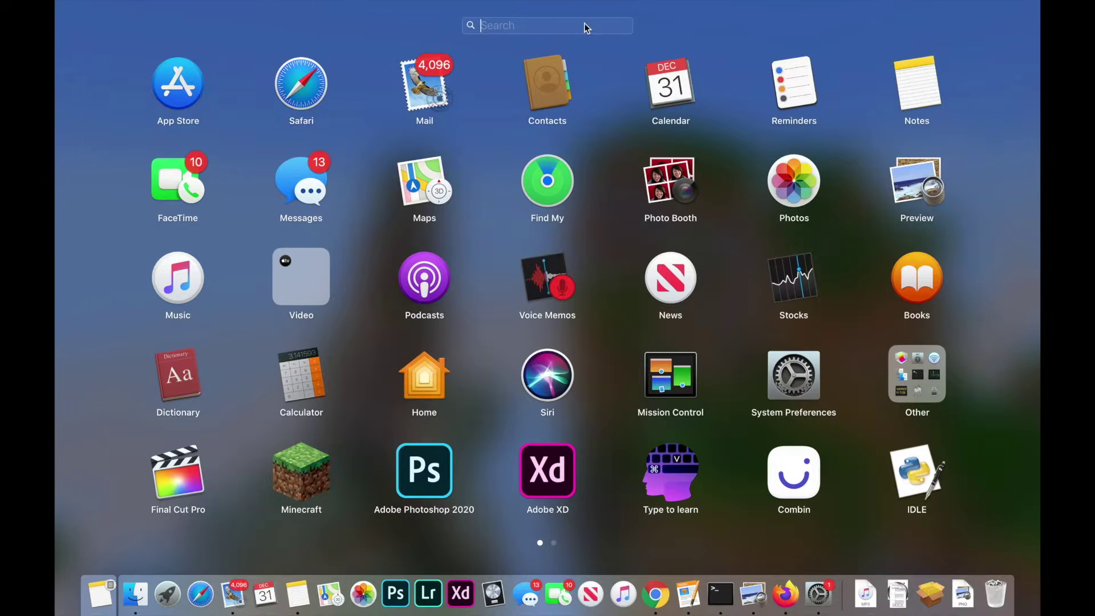
text(terminal)
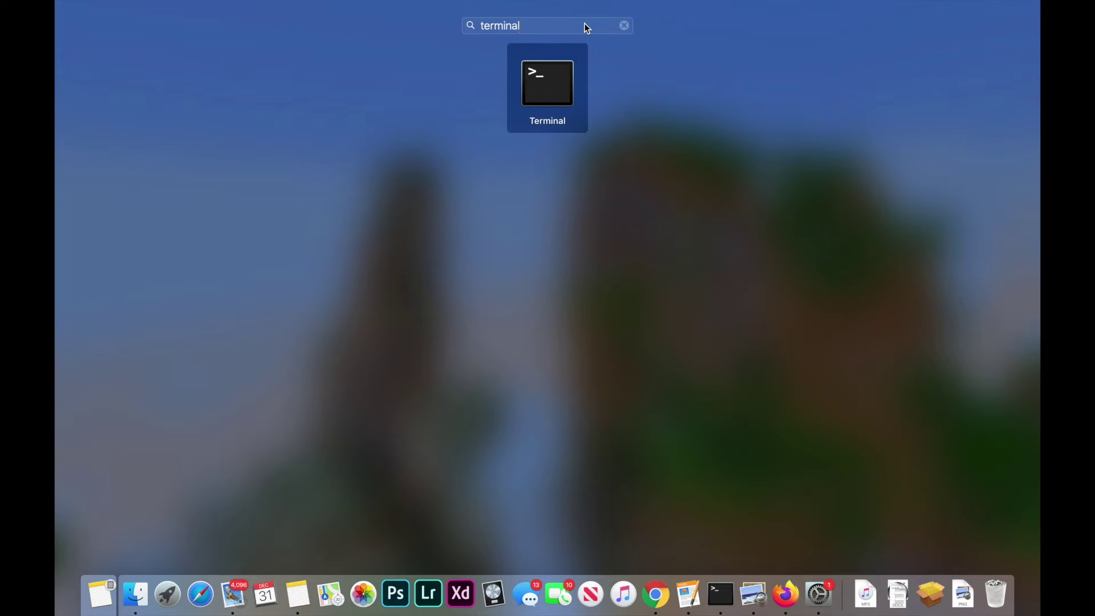
click(552, 88)
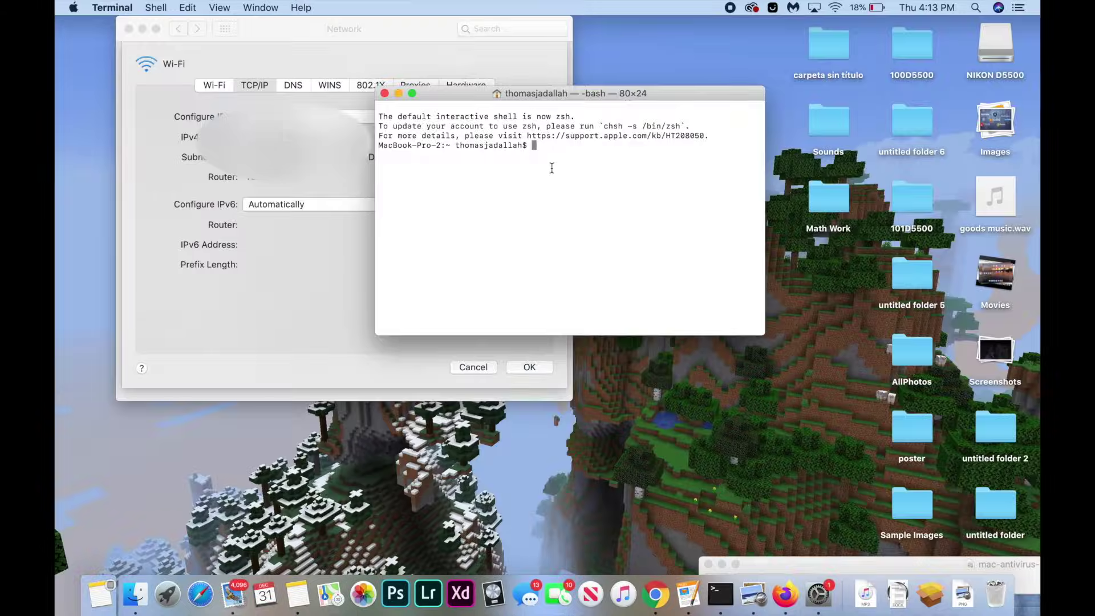
- Run networksetup -setv6off Wi-Fi in Terminal to turn off IPv6, and accept the Wi-Fi connection's advanced settings
drag(540, 94, 523, 219)
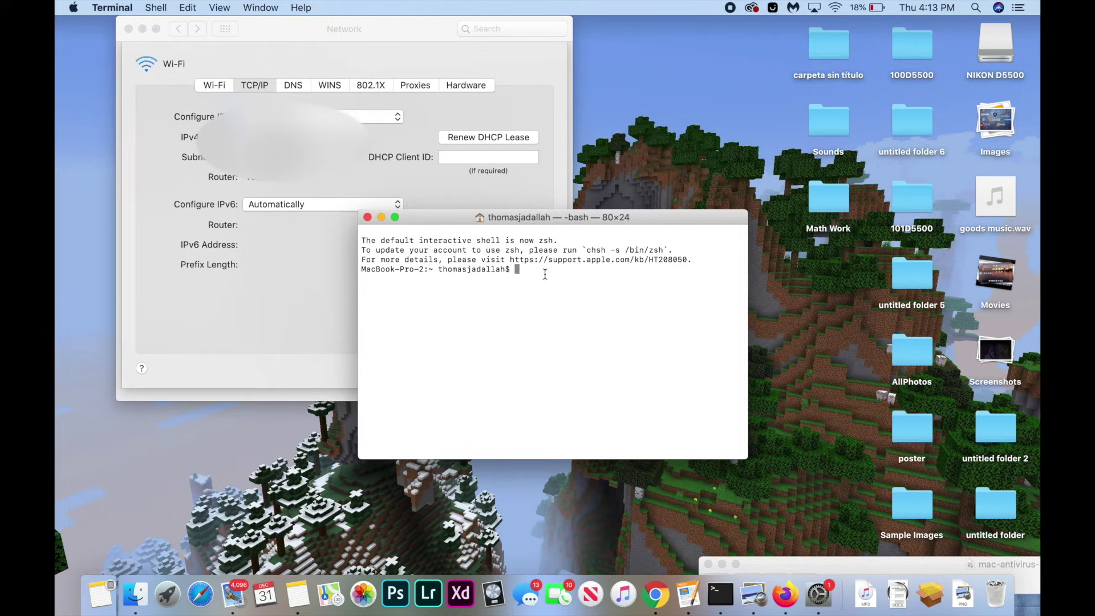
text(networksetup -setv6off Wi-Fi)
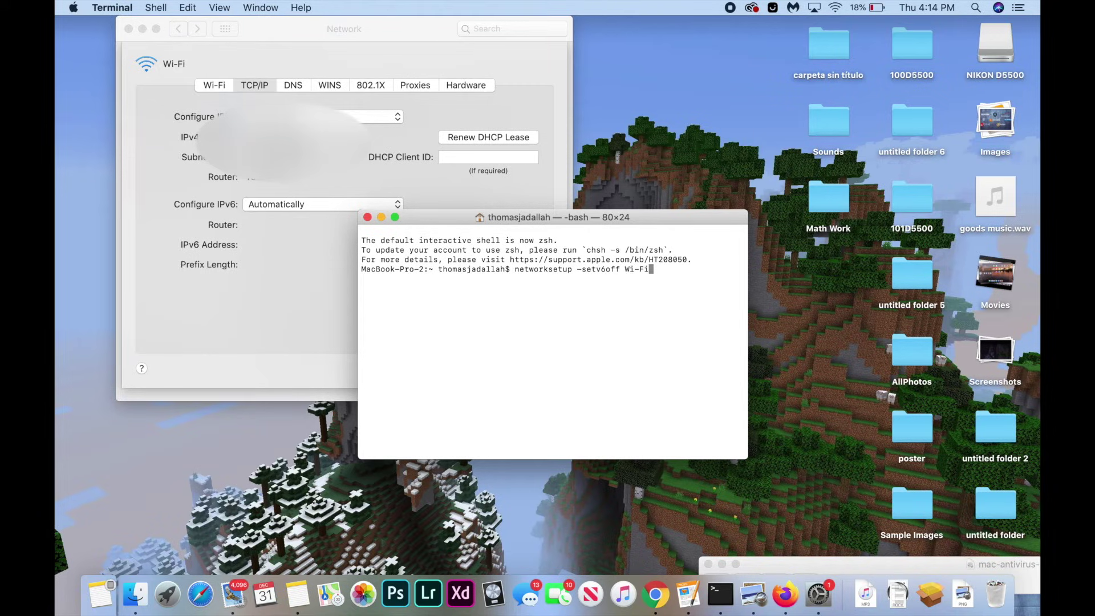
key(Return)
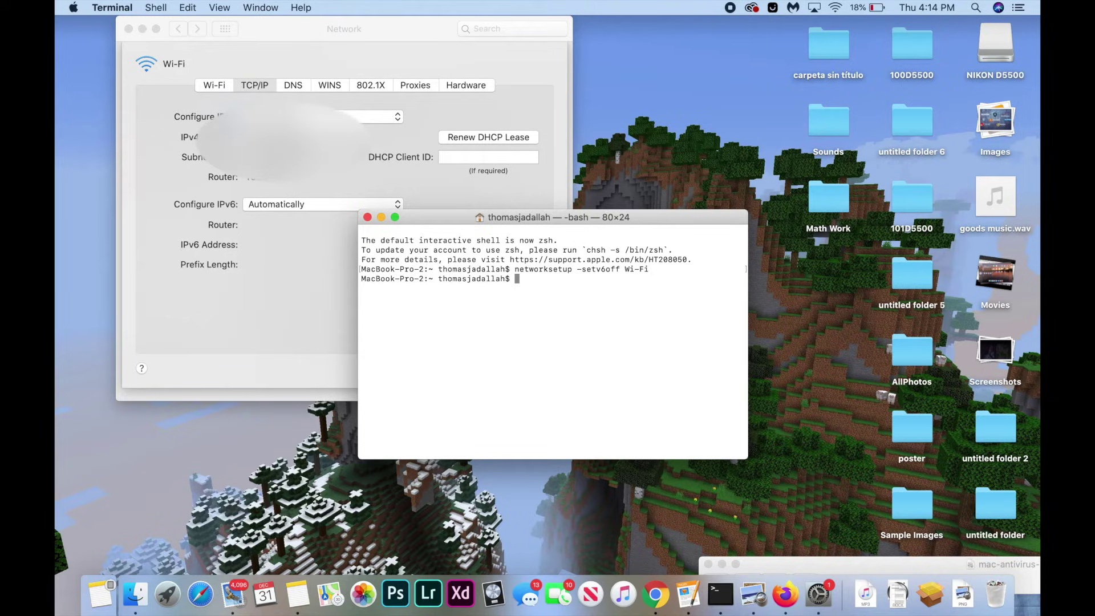
click(333, 267)
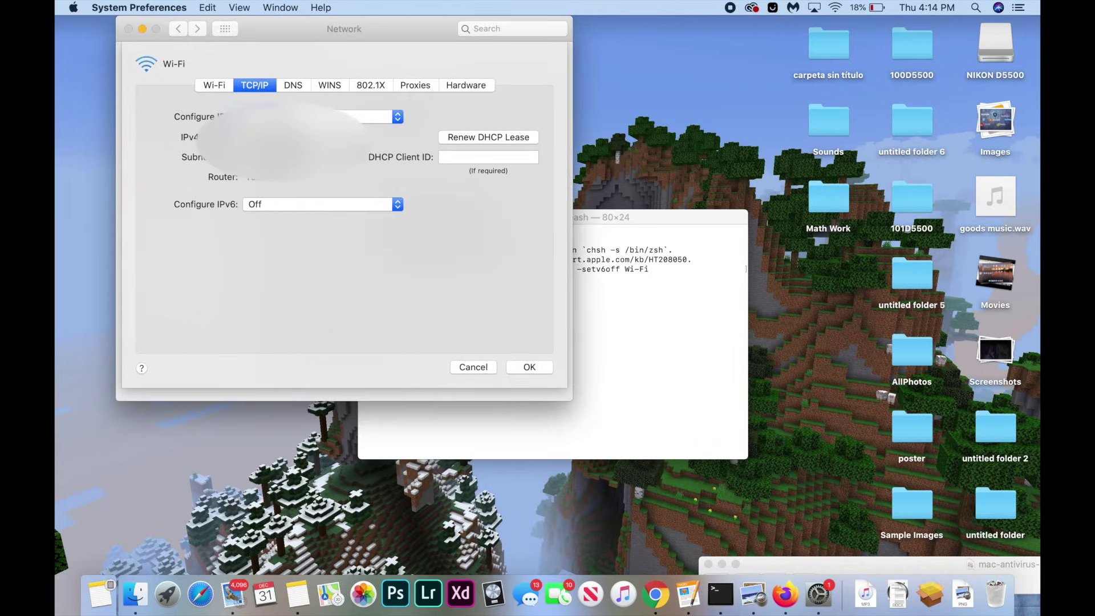
click(530, 366)
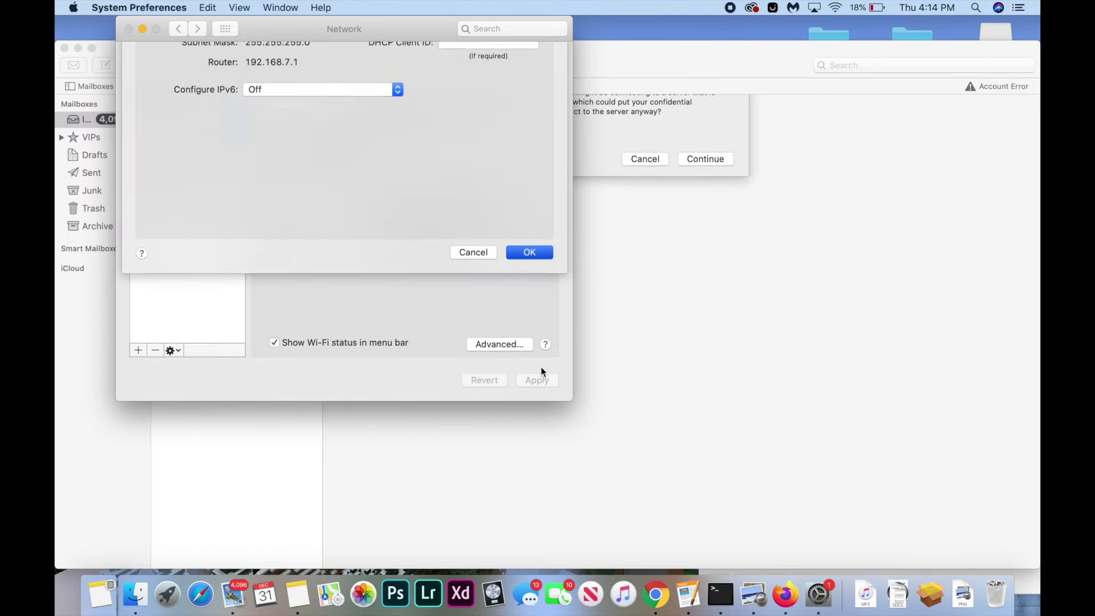
- Set Configure IPv6 to Automatically in the Wi-Fi connection's advanced settings and quit the preferences
click(500, 344)
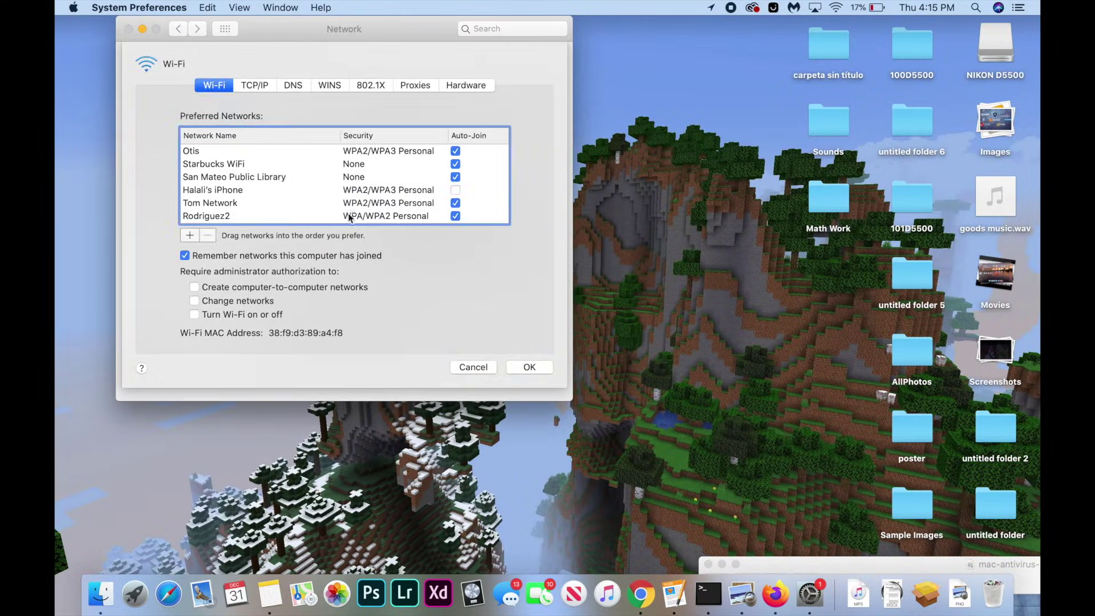
click(264, 87)
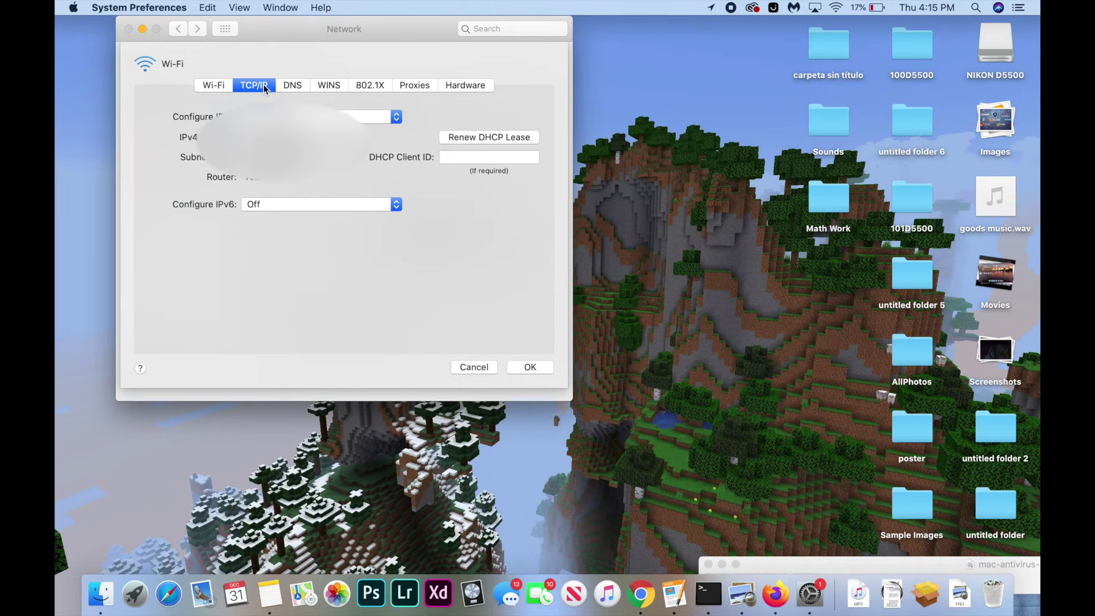
click(290, 205)
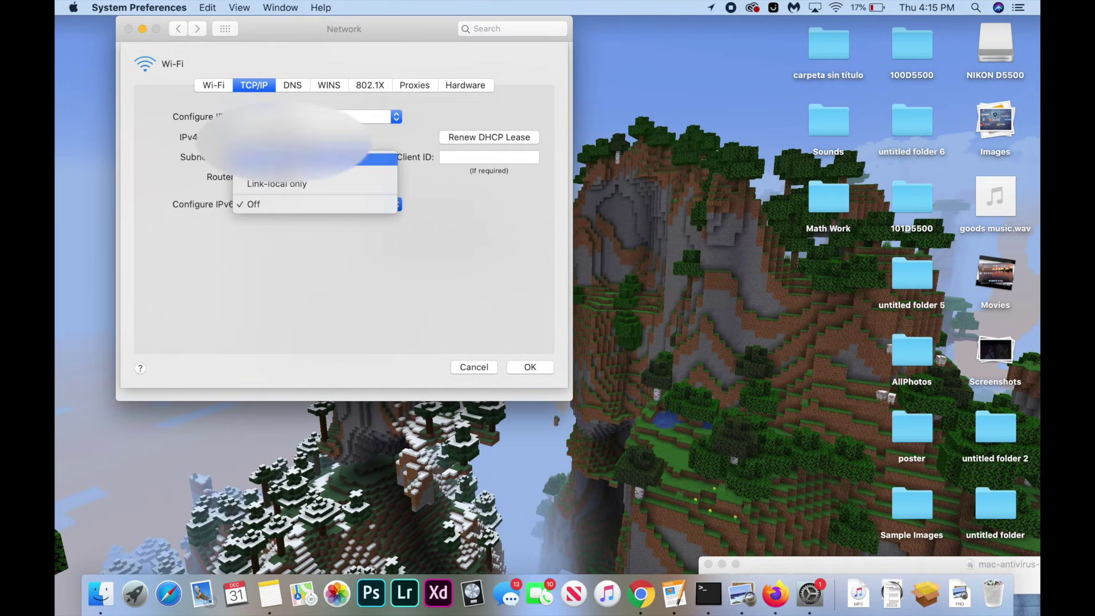
click(320, 159)
key(super+q)
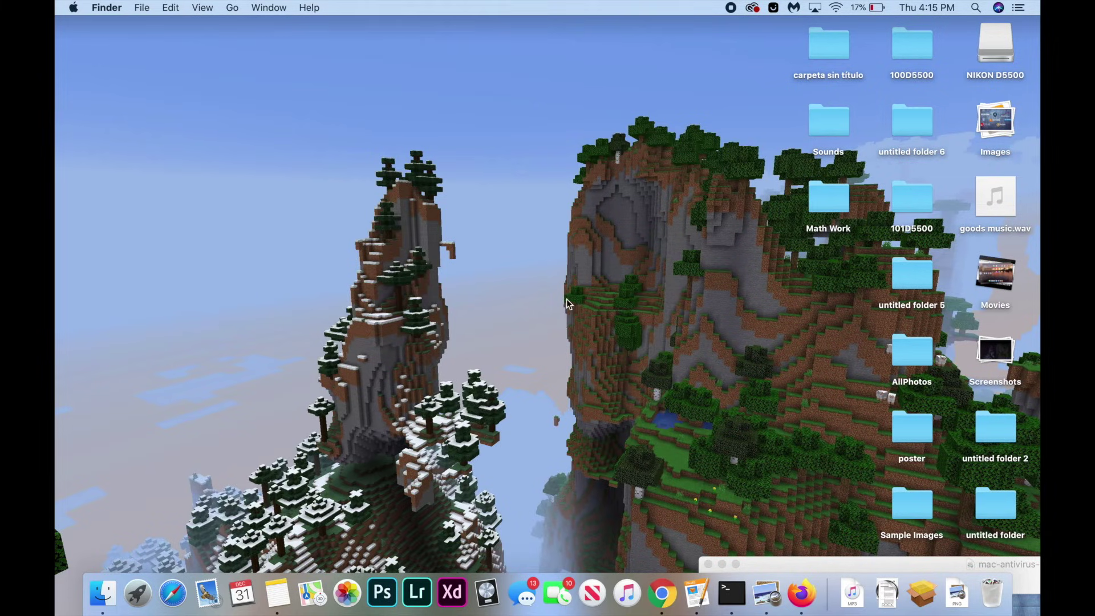
- Renew the DHCP lease in the Wi-Fi connection's TCP/IP settings, accept the settings, and quit the preferences
click(835, 7)
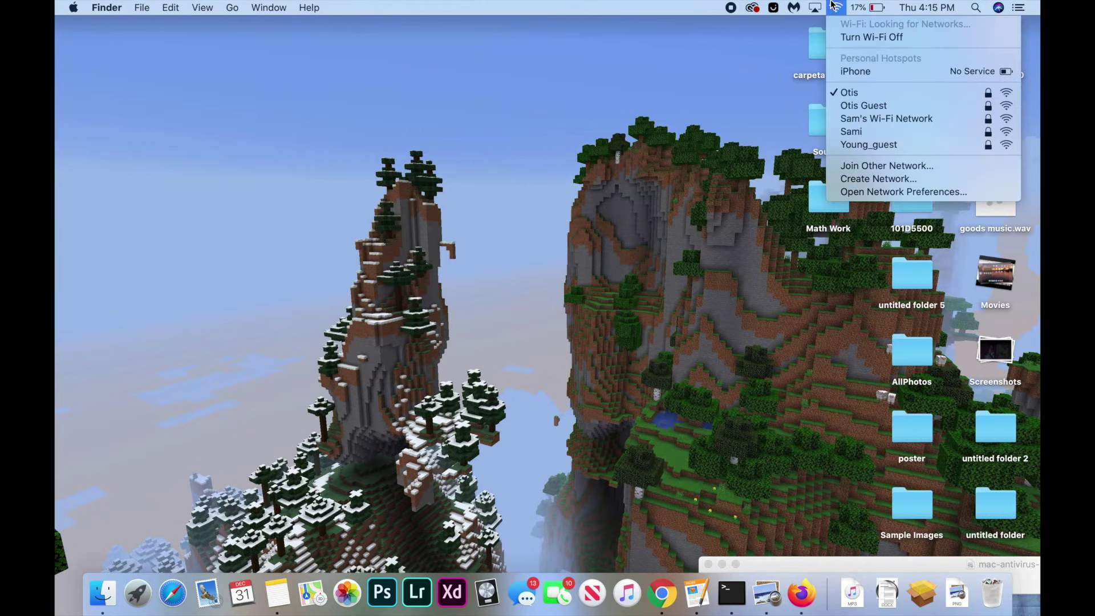
click(880, 192)
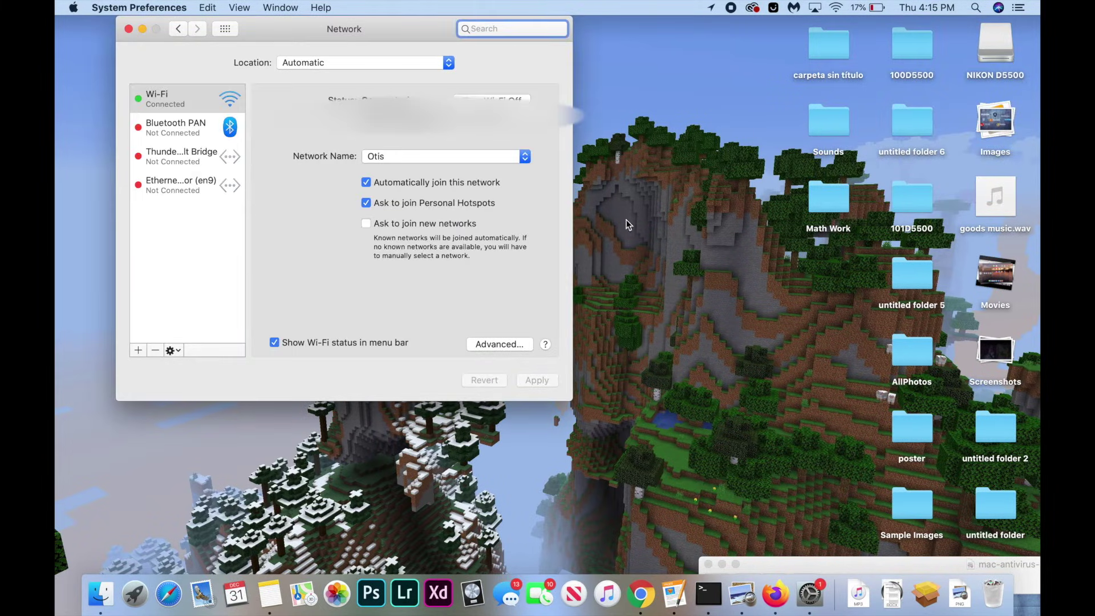
click(500, 344)
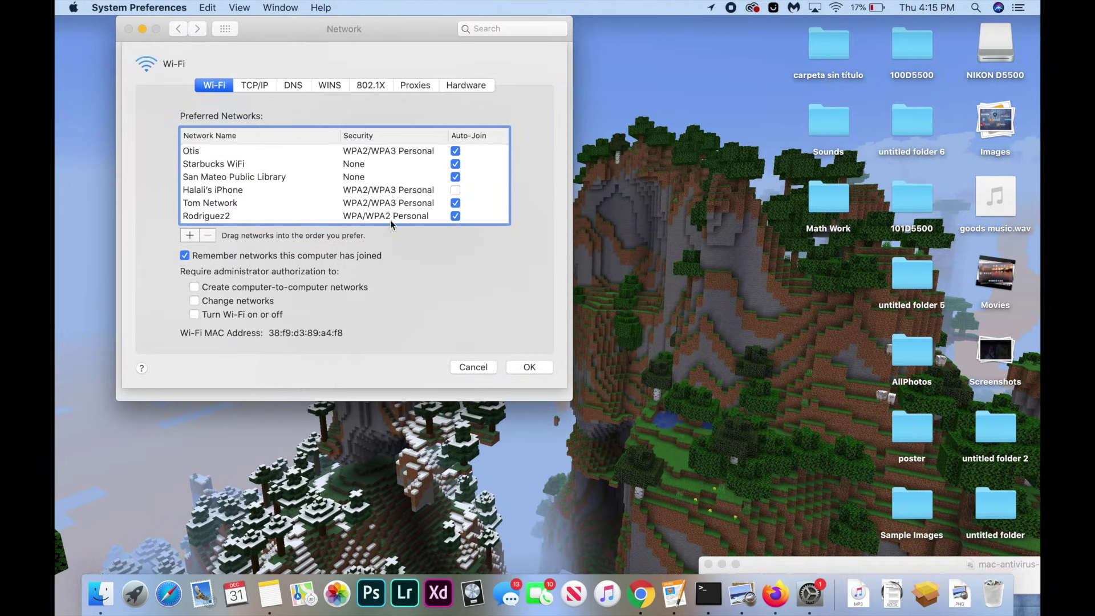
click(262, 86)
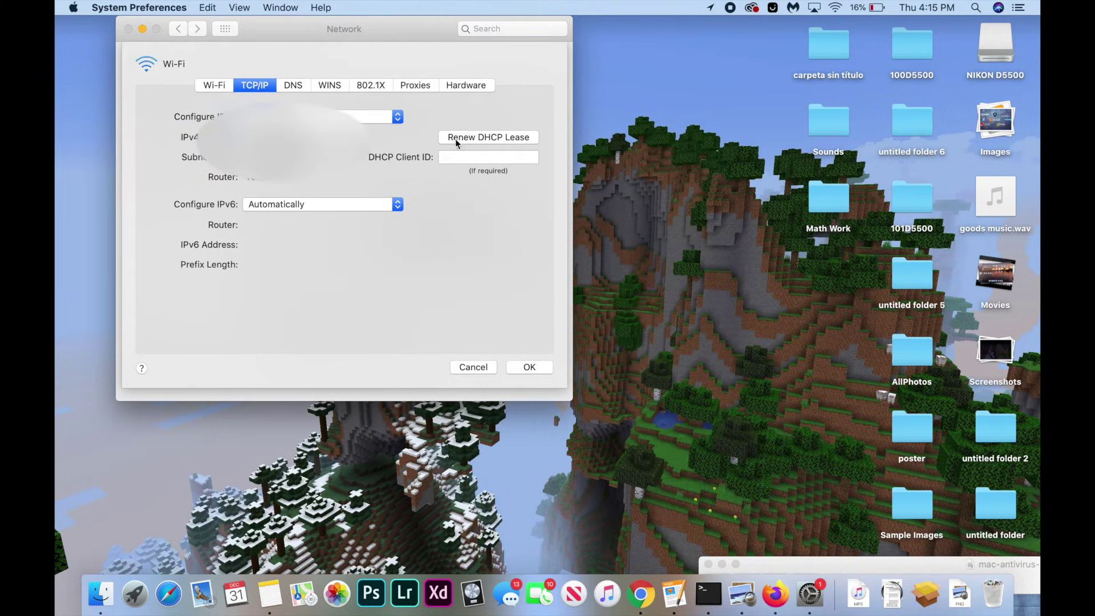
click(485, 138)
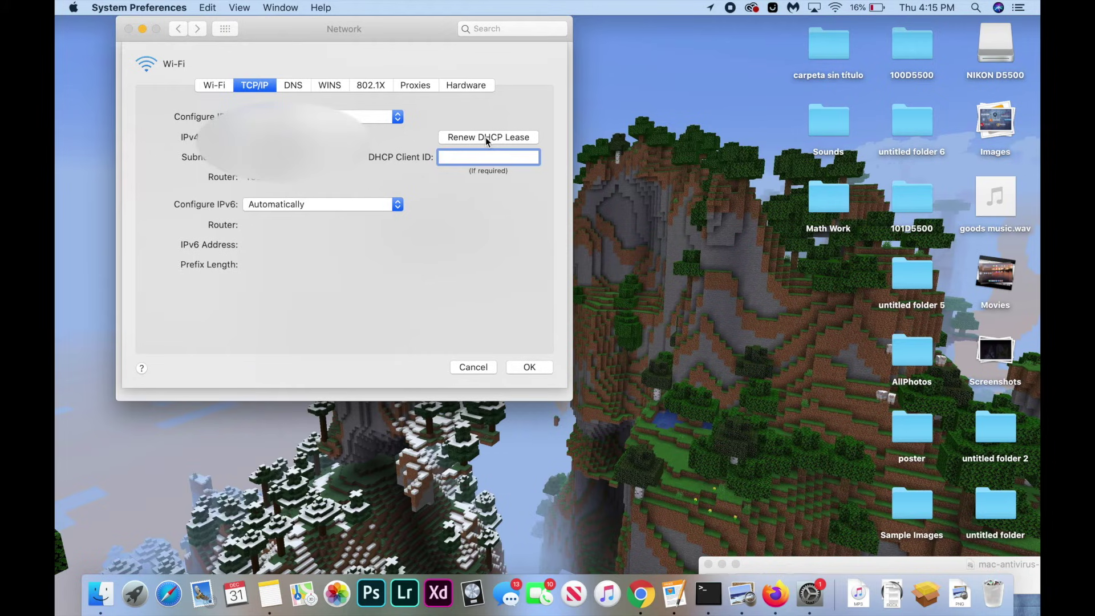
click(530, 366)
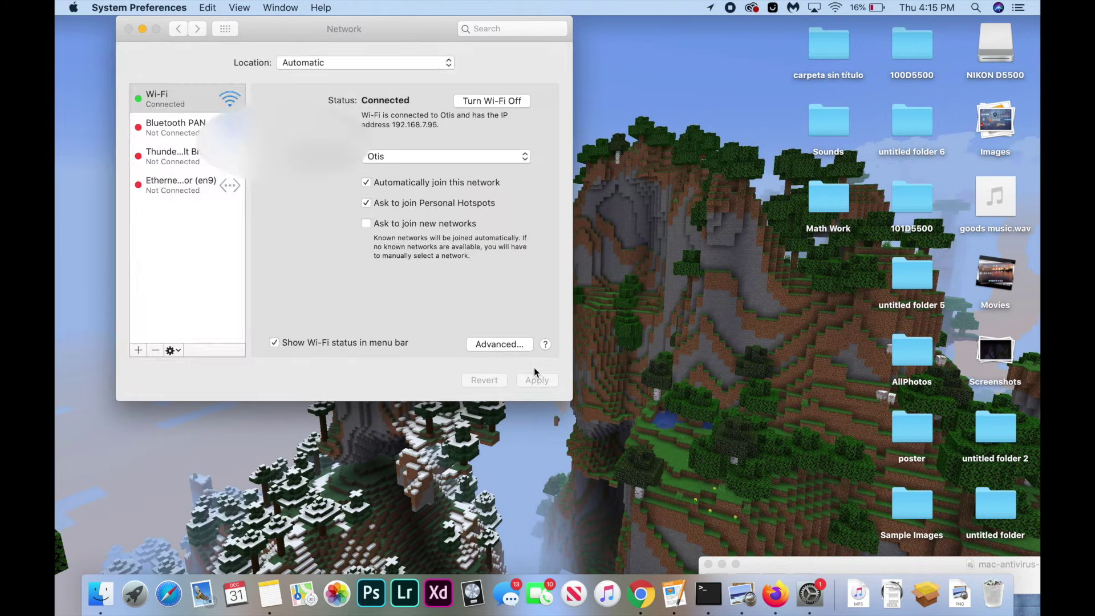
key(super+q)
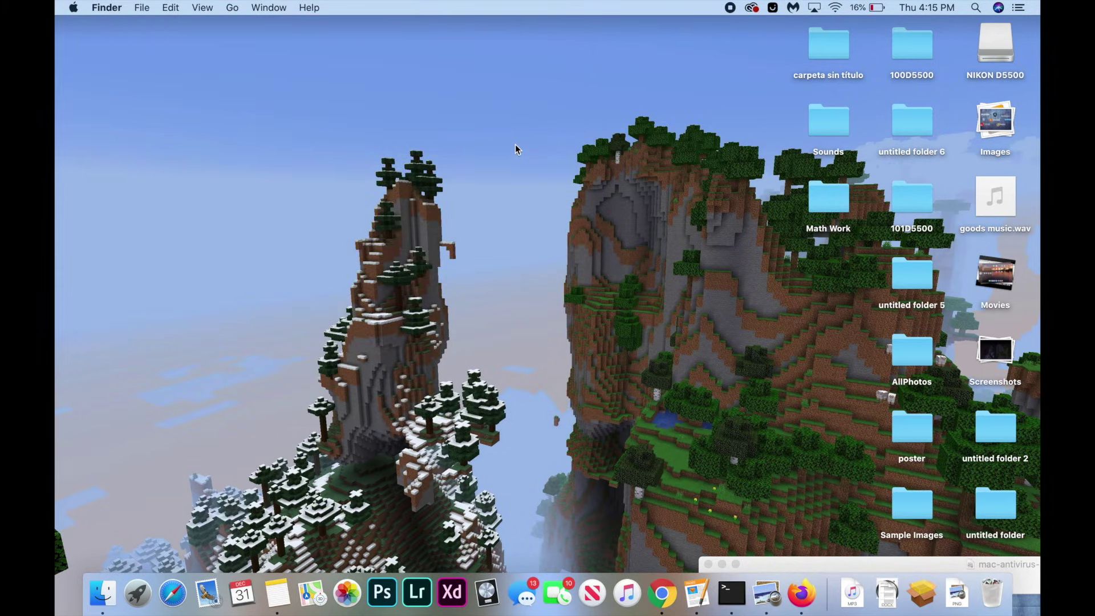
- Check the Wi-Fi connection's proxy protocols for enabled entries, including SOCKS Proxy, and accept the settings
click(835, 7)
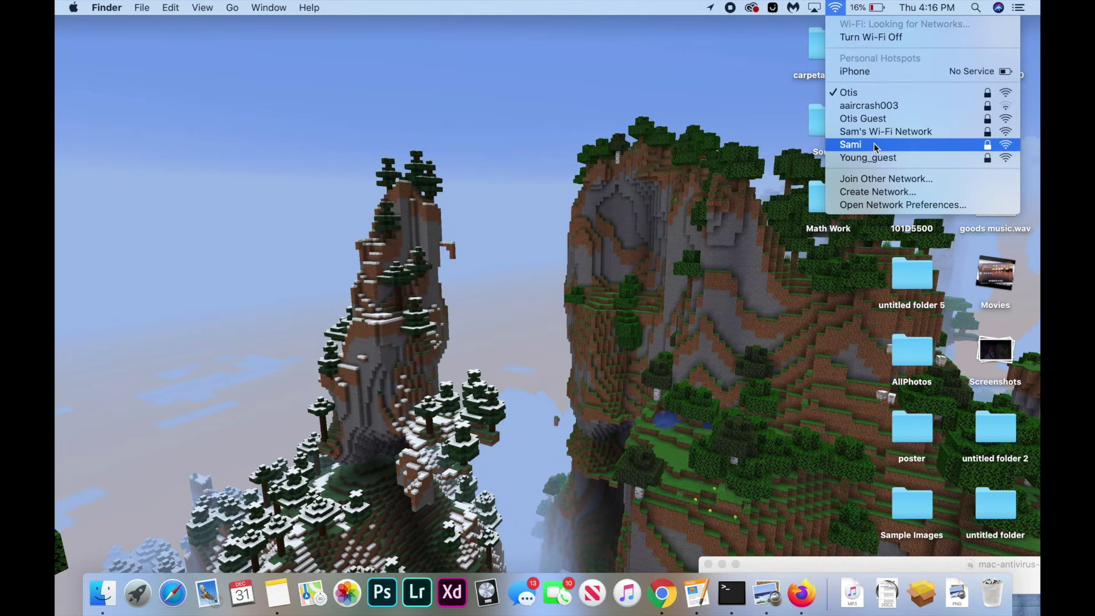
click(884, 205)
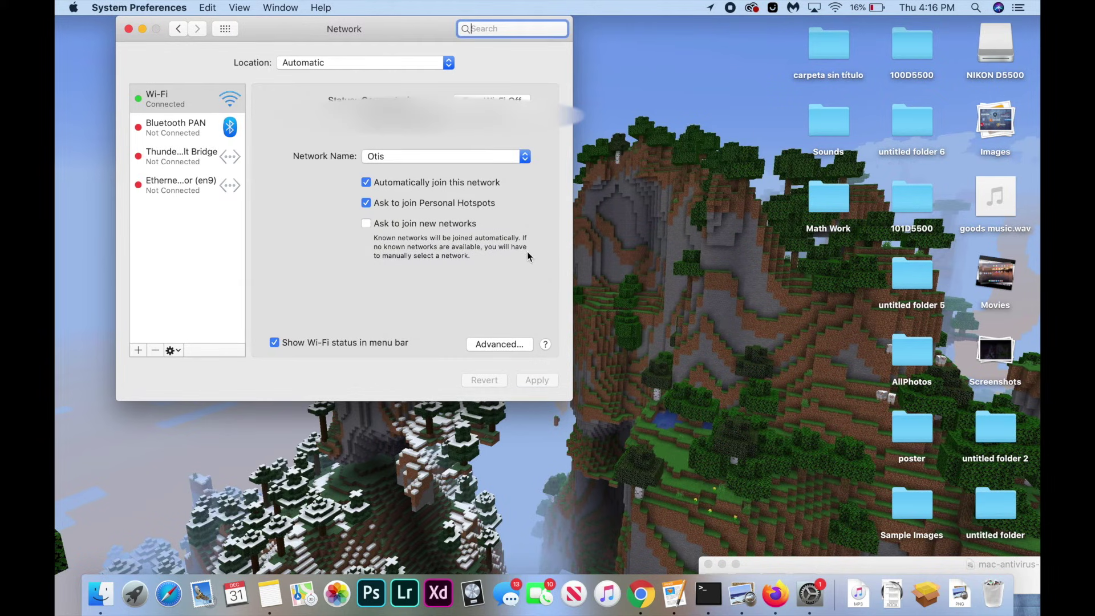
click(517, 345)
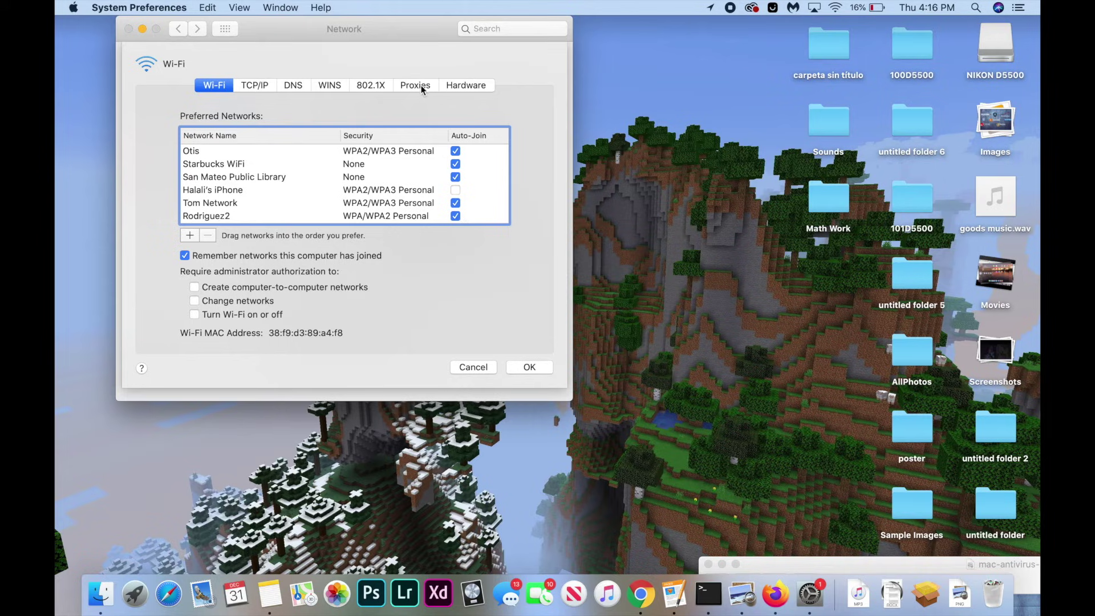
click(418, 87)
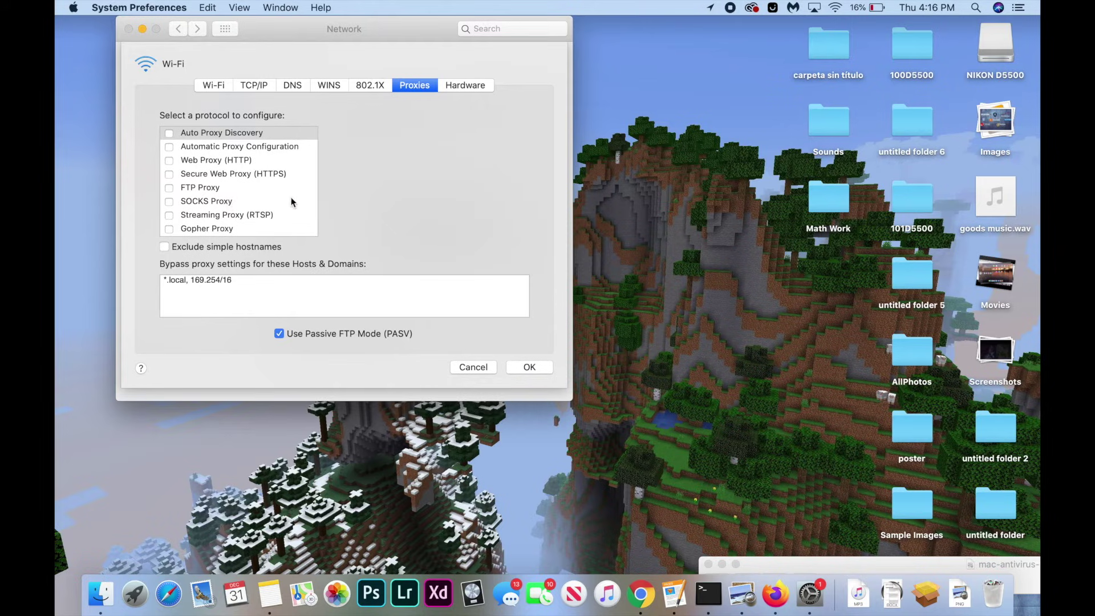
click(202, 202)
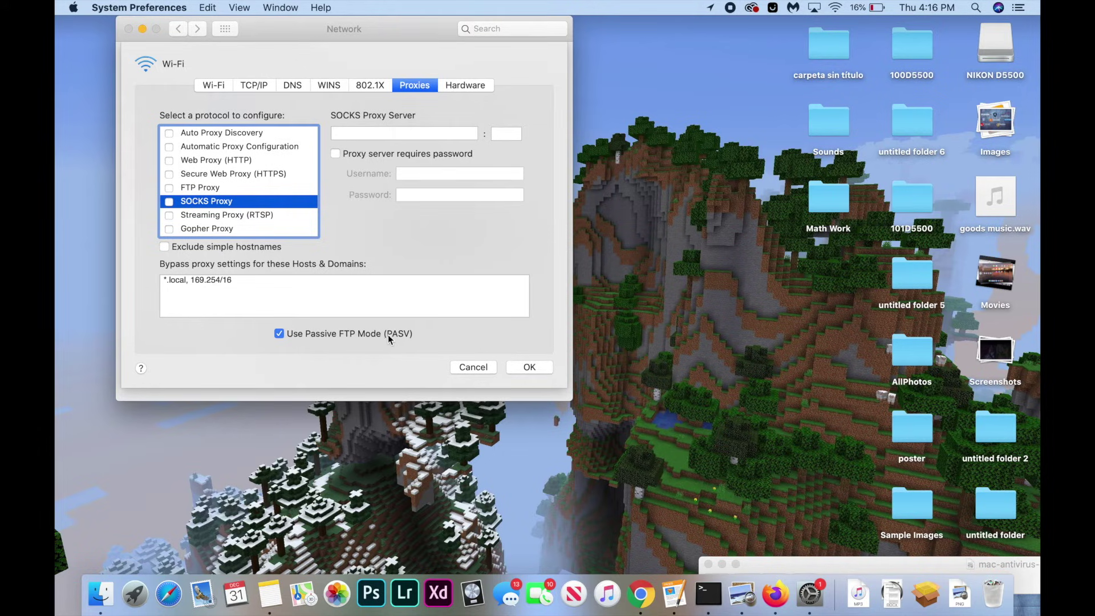
click(527, 368)
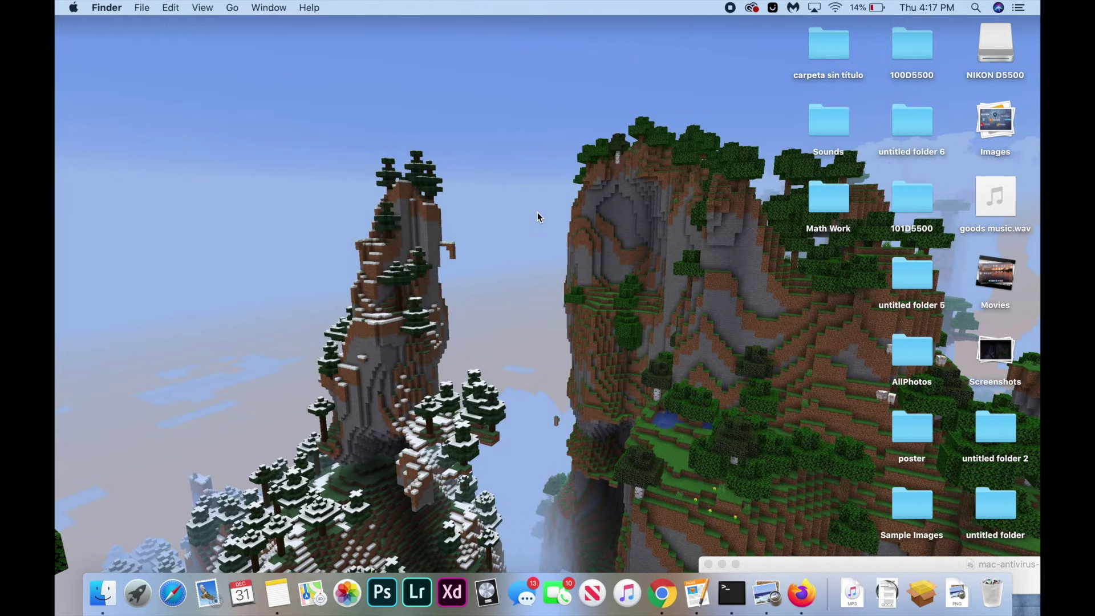
- Go to /etc/hosts in Finder to locate the hosts file
click(228, 7)
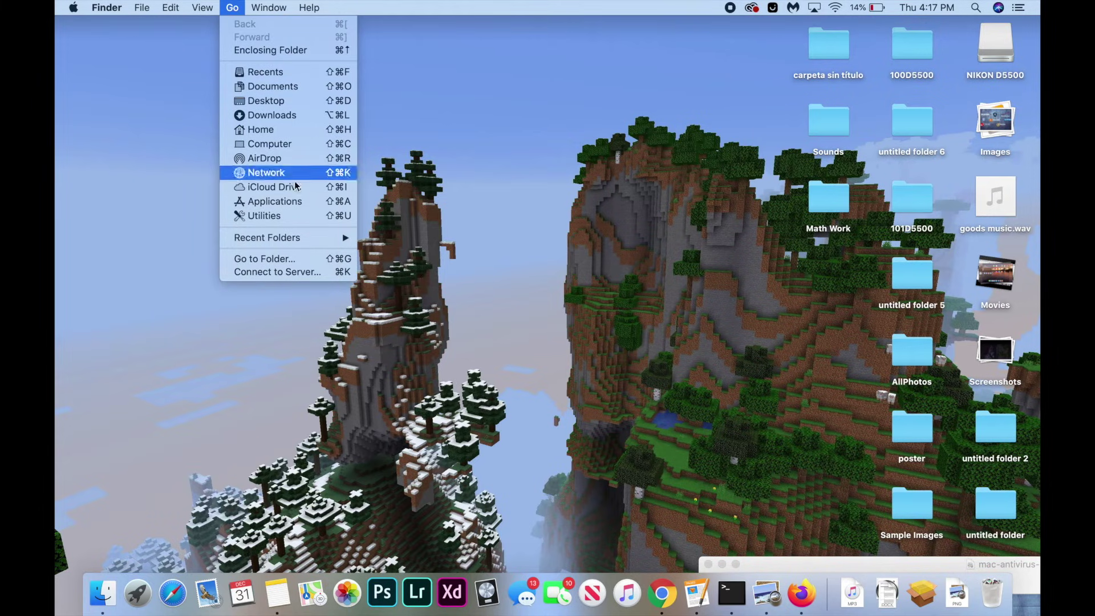
click(308, 260)
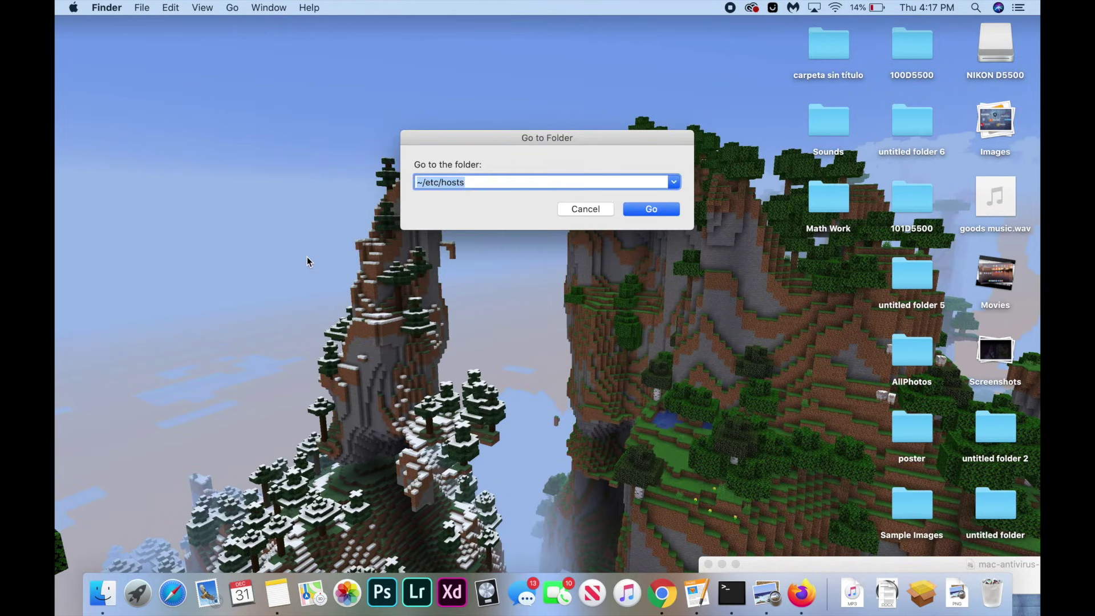
text(/etc/hosts)
click(657, 211)
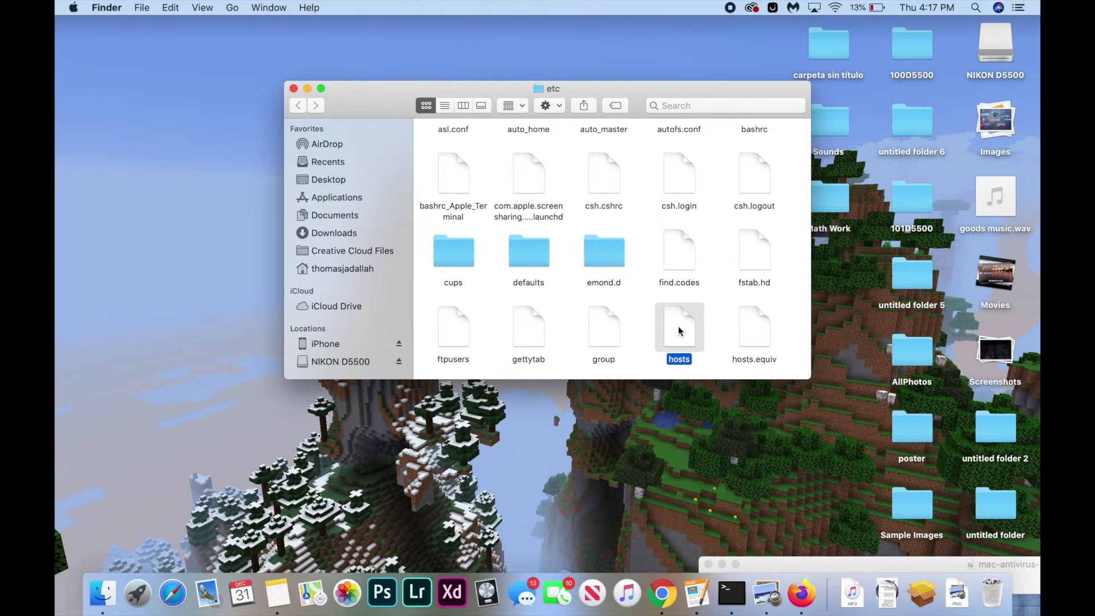
- Open the hosts file in TextEdit to review its entries, and quit TextEdit
click(689, 337)
right_click(689, 336)
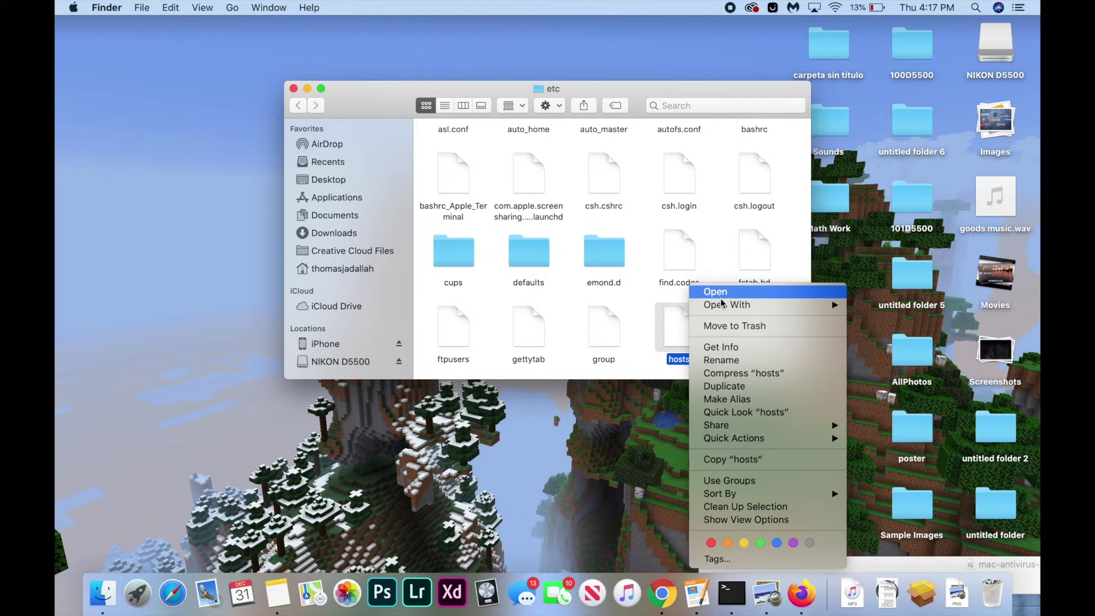
mouse_move(723, 304)
click(884, 300)
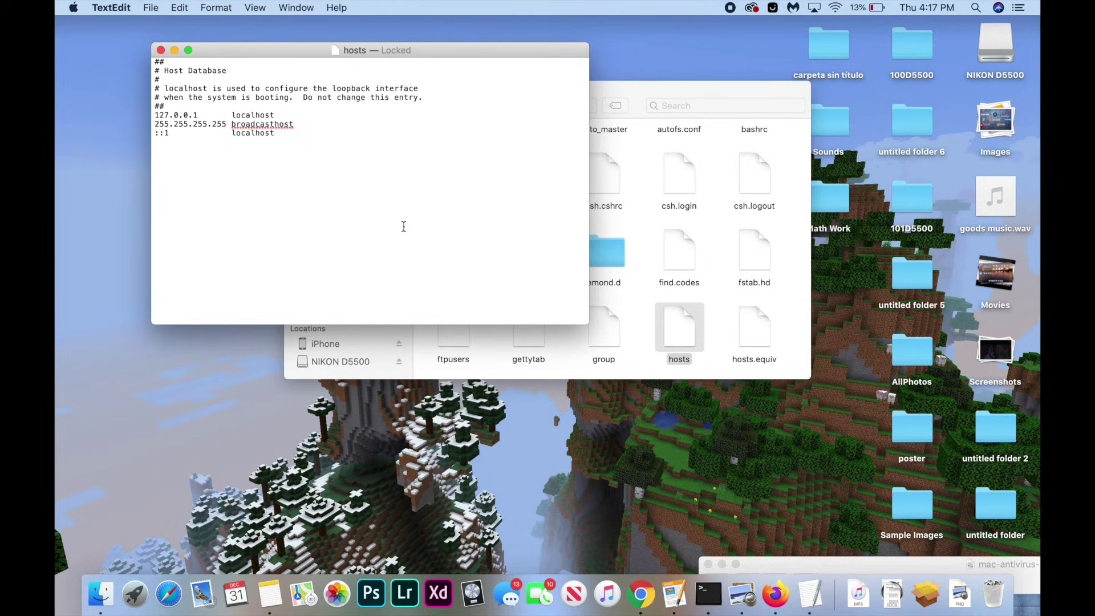
key(super+q)
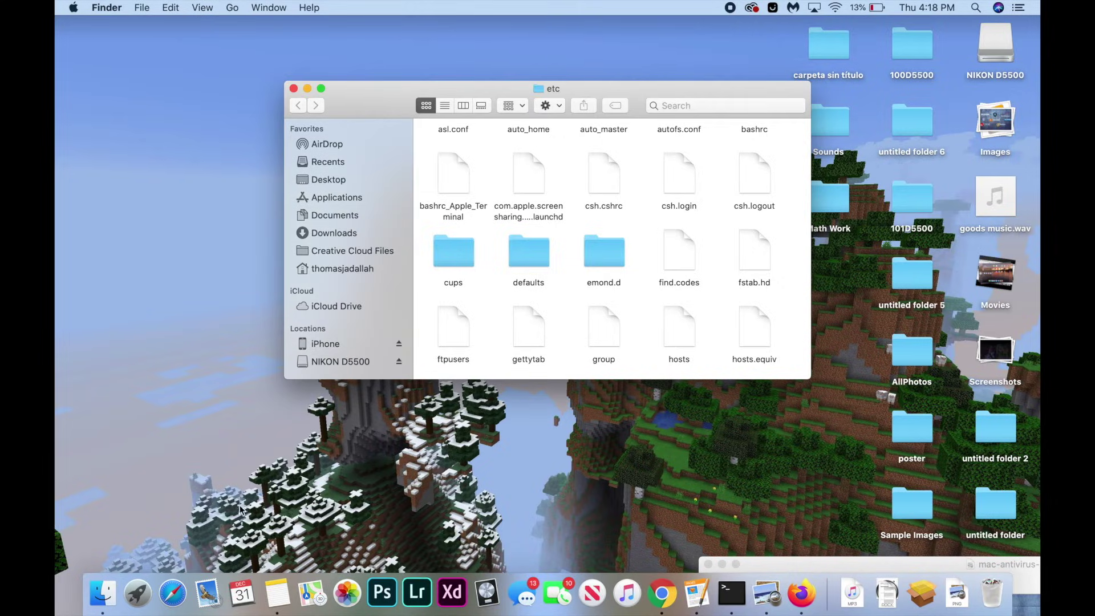
- Search the installed applications for "terminal", launch Terminal, and move its window slightly higher on the desktop
click(141, 597)
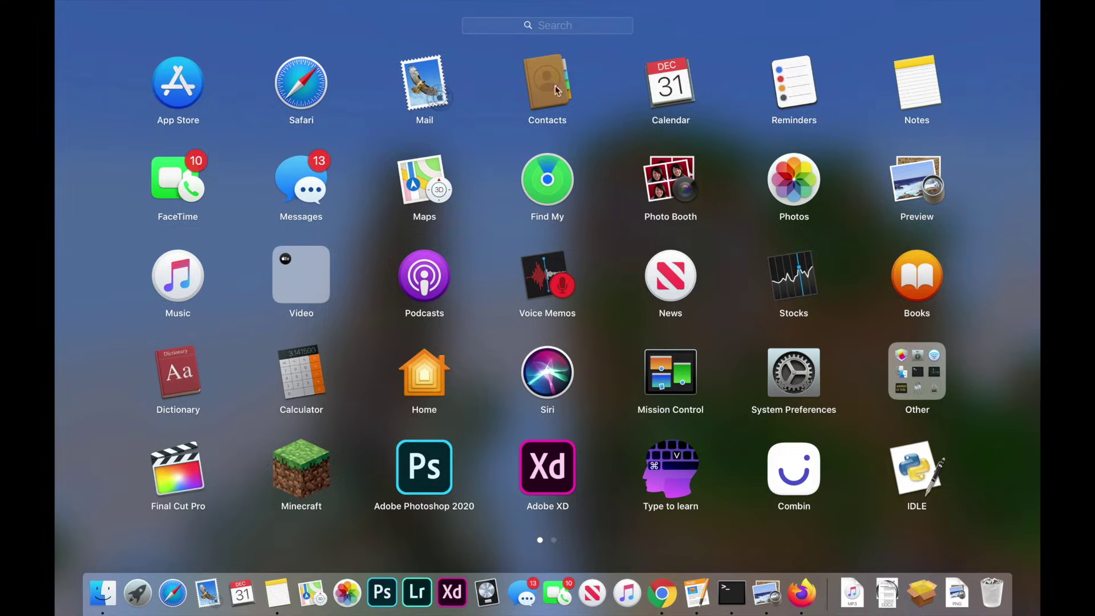
click(518, 32)
text(terminal)
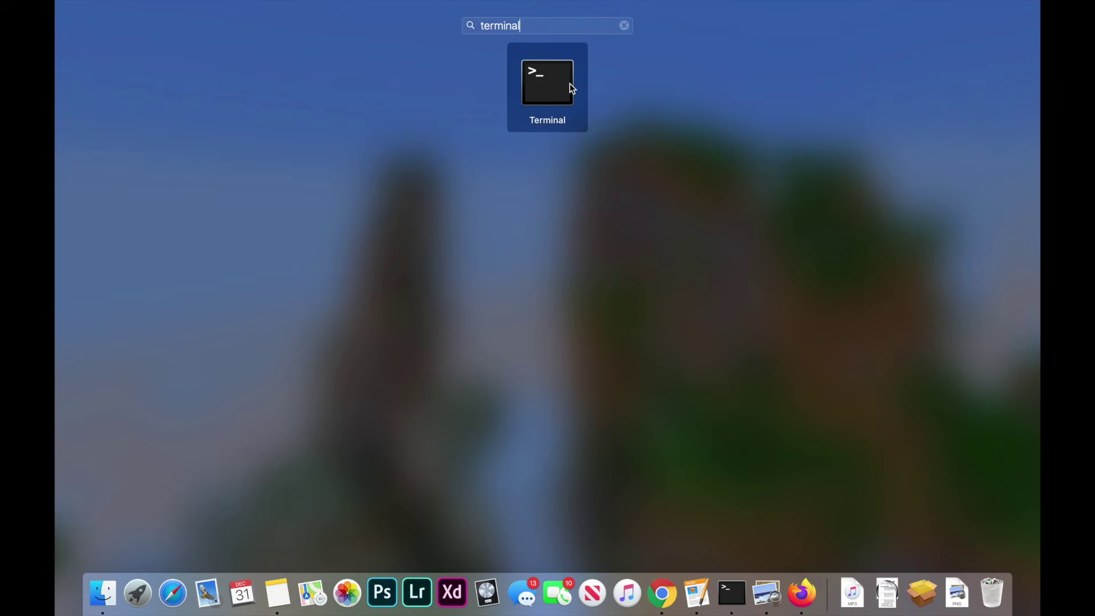
click(570, 83)
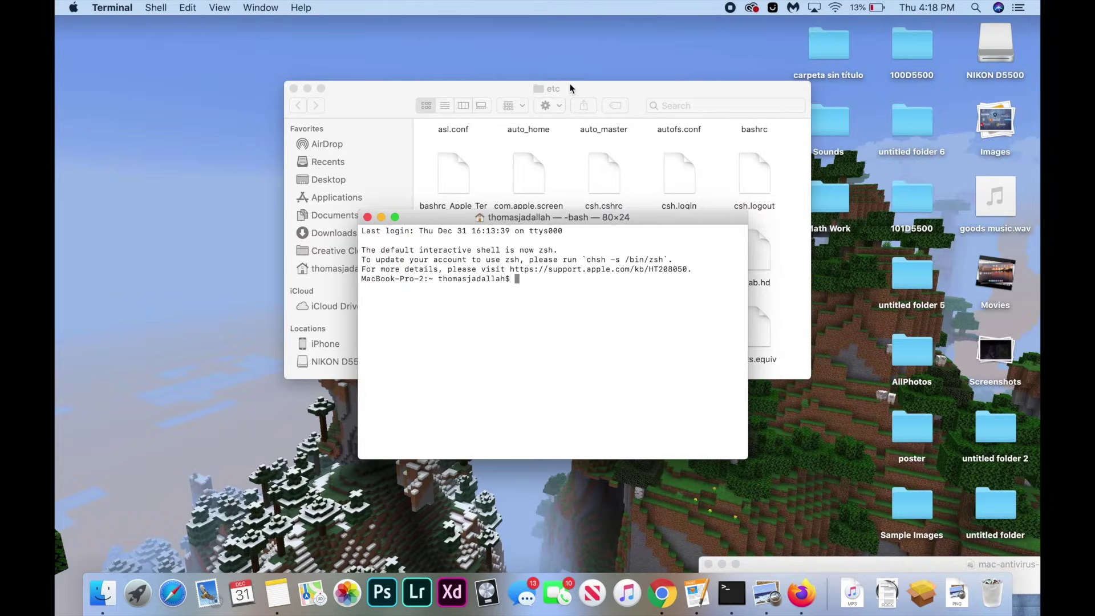
drag(547, 218, 545, 173)
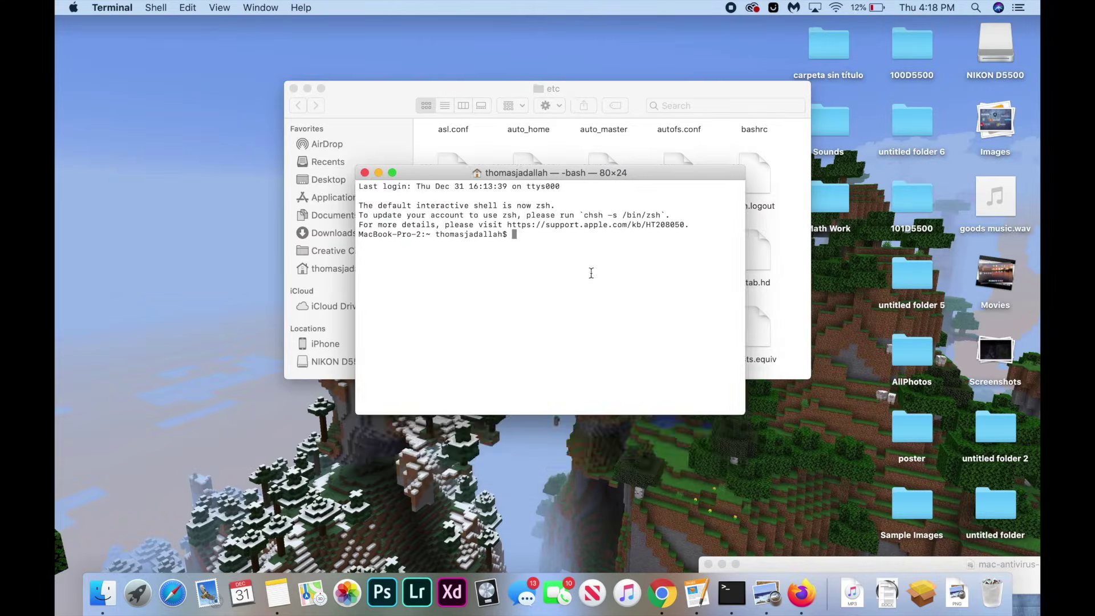
- Run sudo nano /etc/hosts and enter the administrator password to open the hosts file for editing
text(sudo nano /etc/hosts)
key(Return)
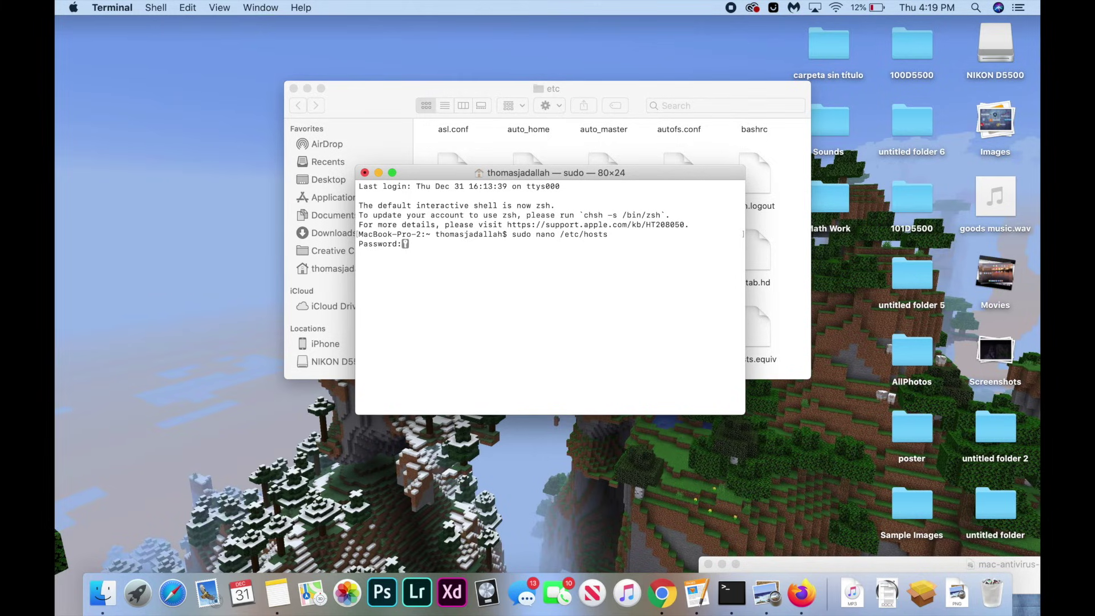
key(Return)
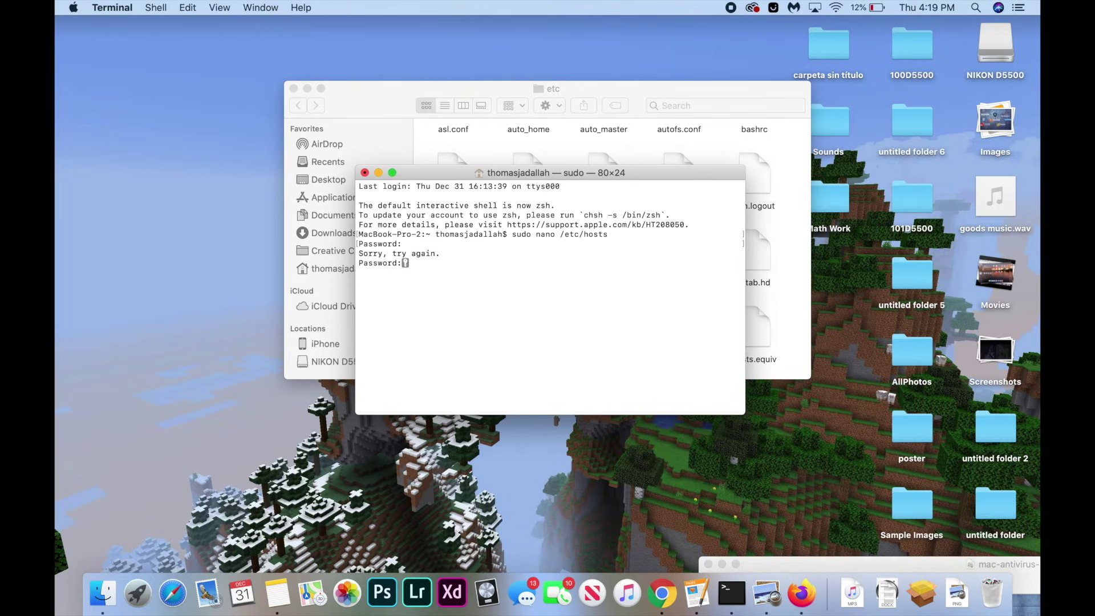
key(Return)
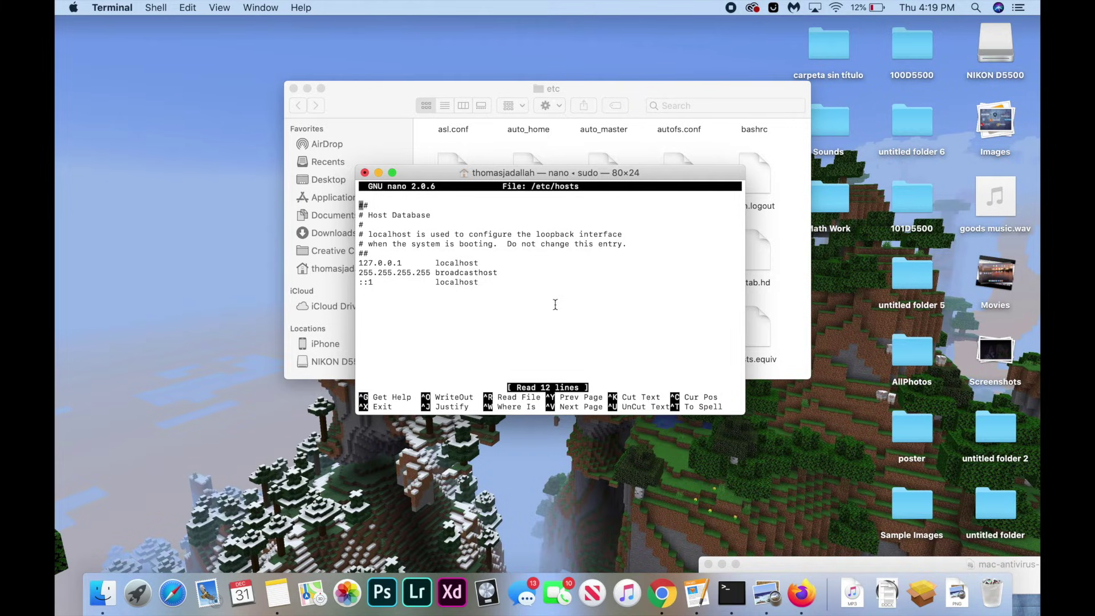
- Delete two digits of the broadcasthost address in the hosts file and re-enter 25 so it reads 255.255.255.255
key(Down)
key(Down)
key(Down)
key(Down)
key(Right)
key(Right)
key(BackSpace)
key(BackSpace)
text(25)
key(Right)
key(Right)
key(Right)
key(Right)
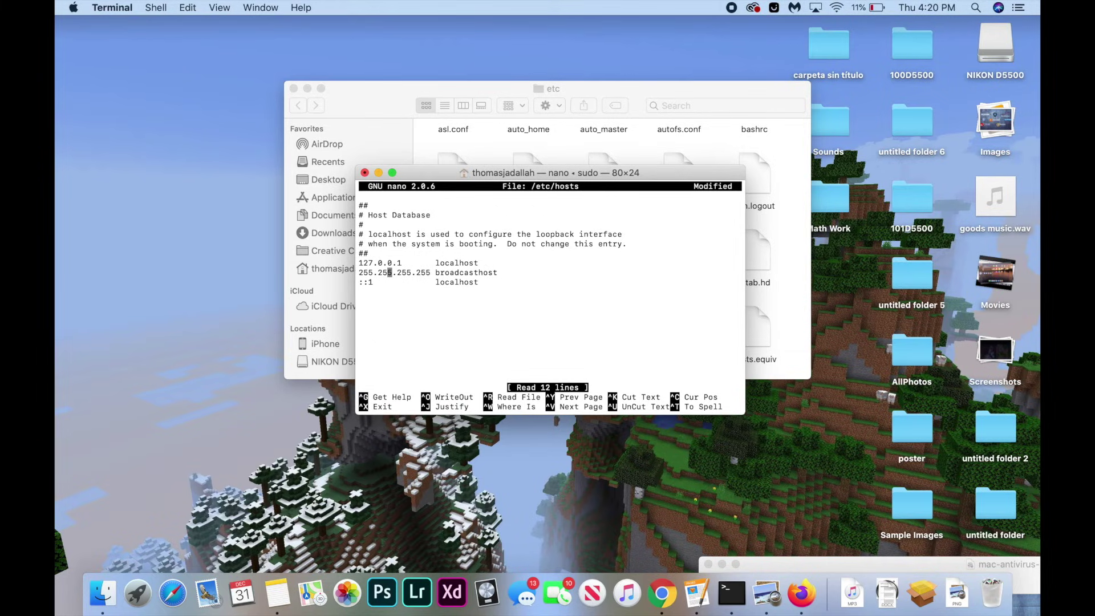
- Write the changes to /etc/hosts, exit nano, and close the Terminal window
key(ctrl+o)
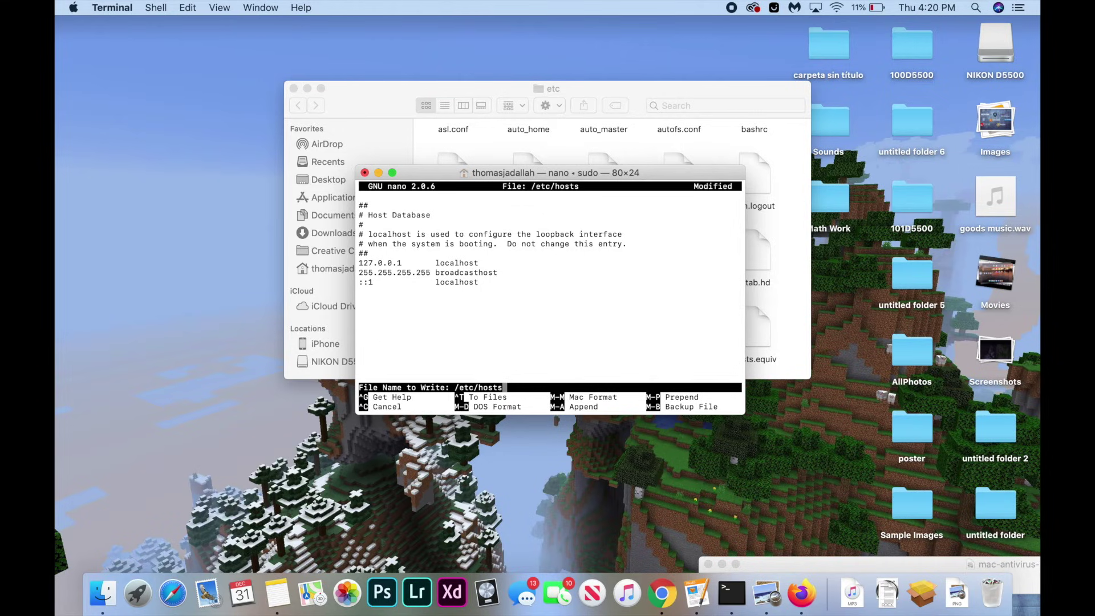
key(Return)
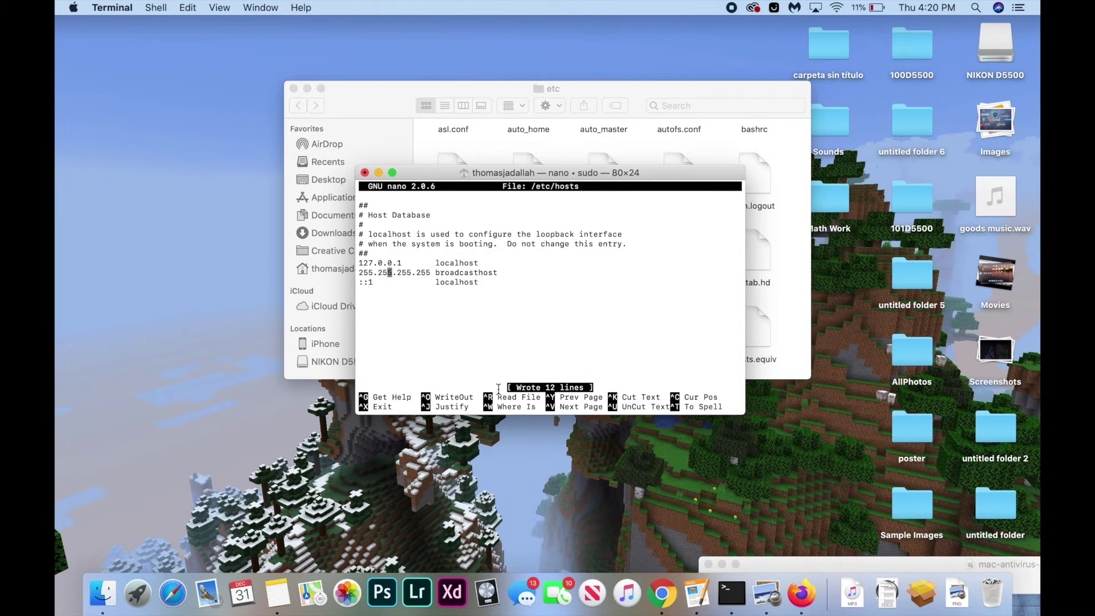
drag(499, 387, 625, 388)
click(630, 387)
key(ctrl+x)
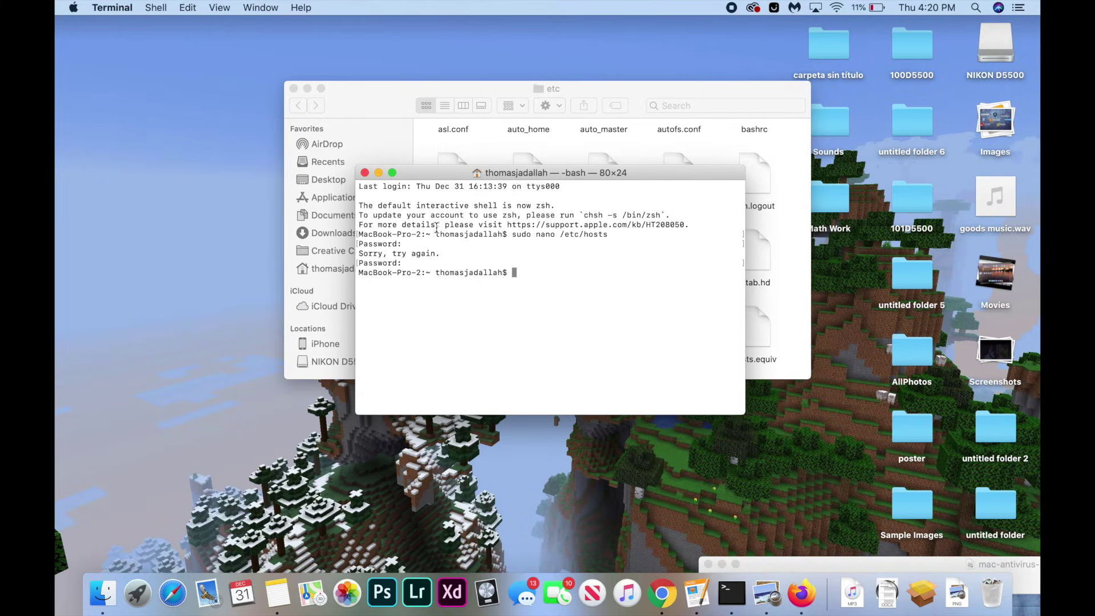
click(365, 173)
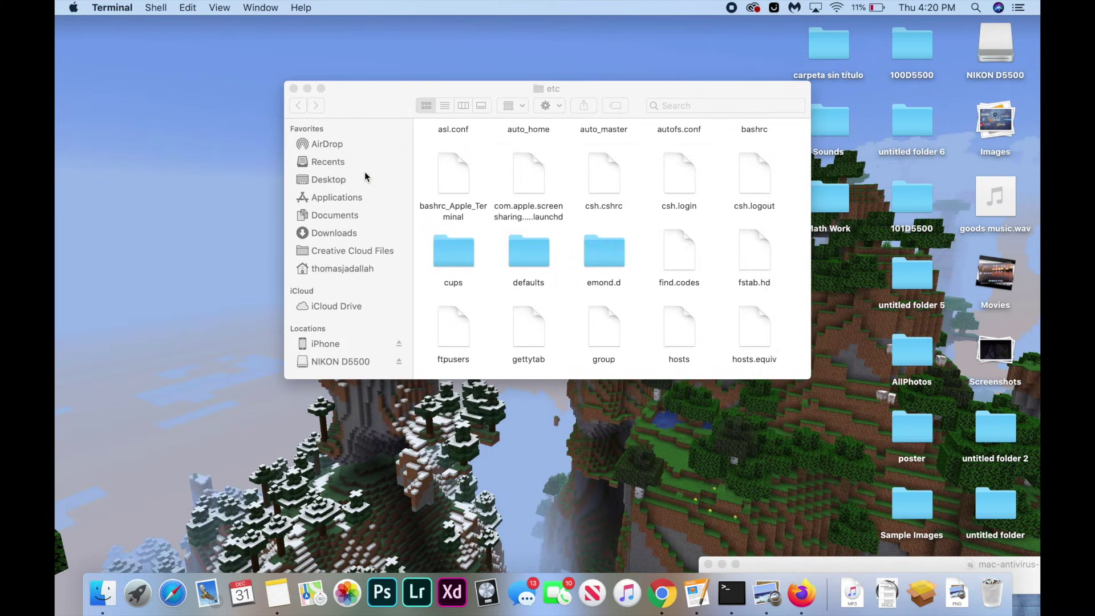
- Preview the hosts file in the etc folder and open it to review the saved entries
click(672, 322)
key(space)
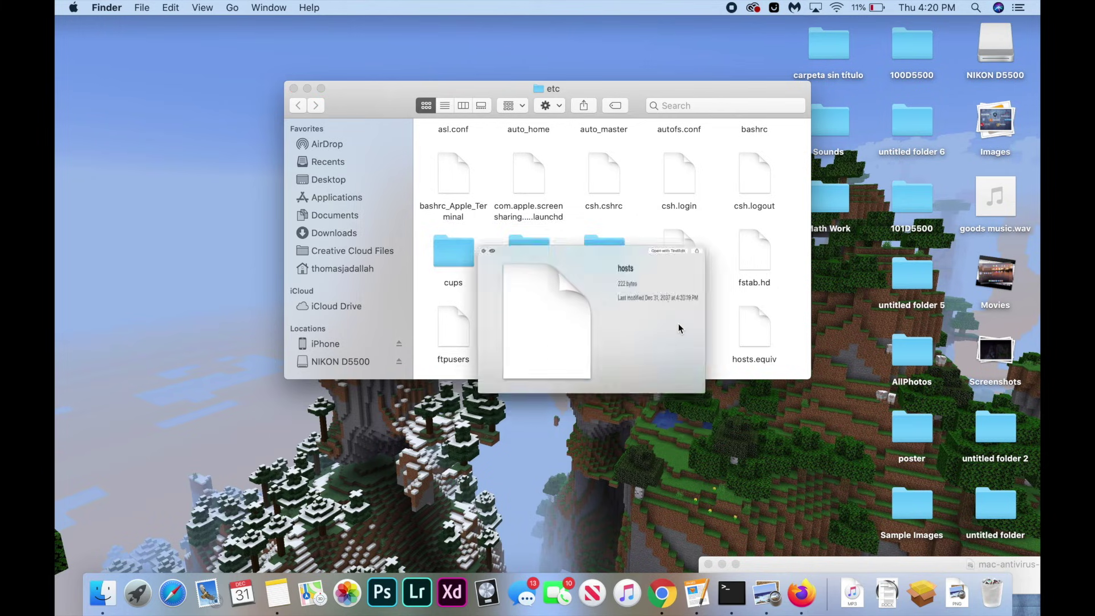
double_click(688, 326)
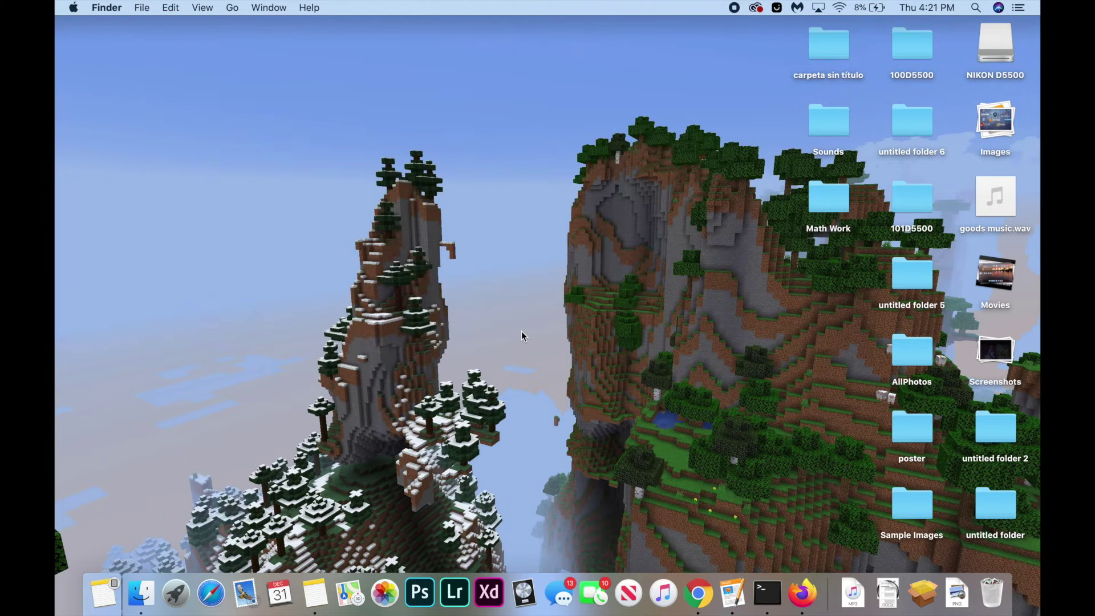
- Check for macOS software updates through About This Mac, and close both windows
click(74, 8)
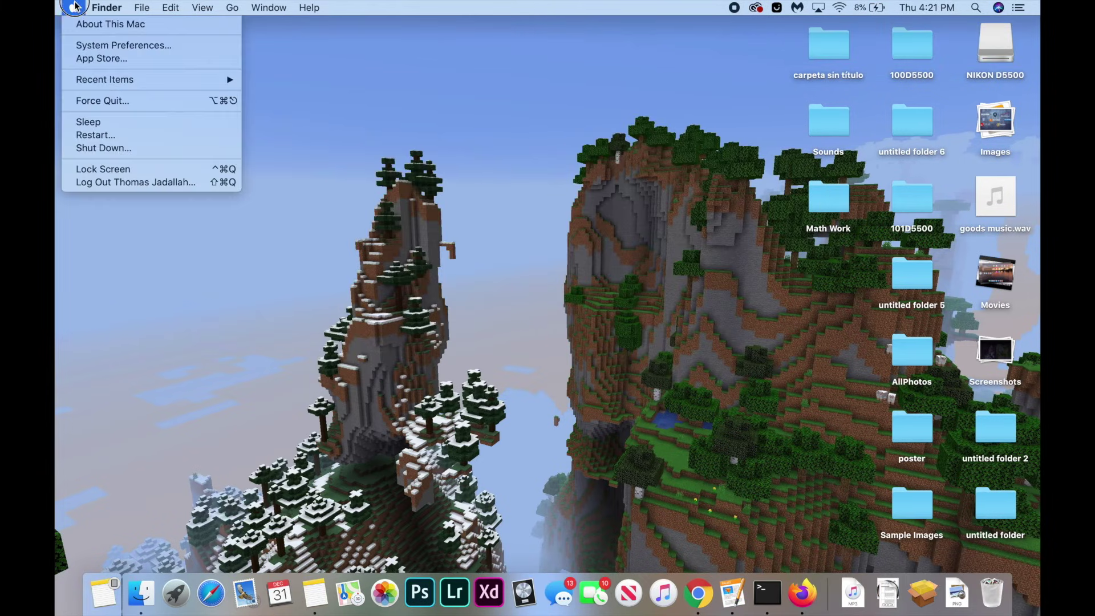
click(125, 28)
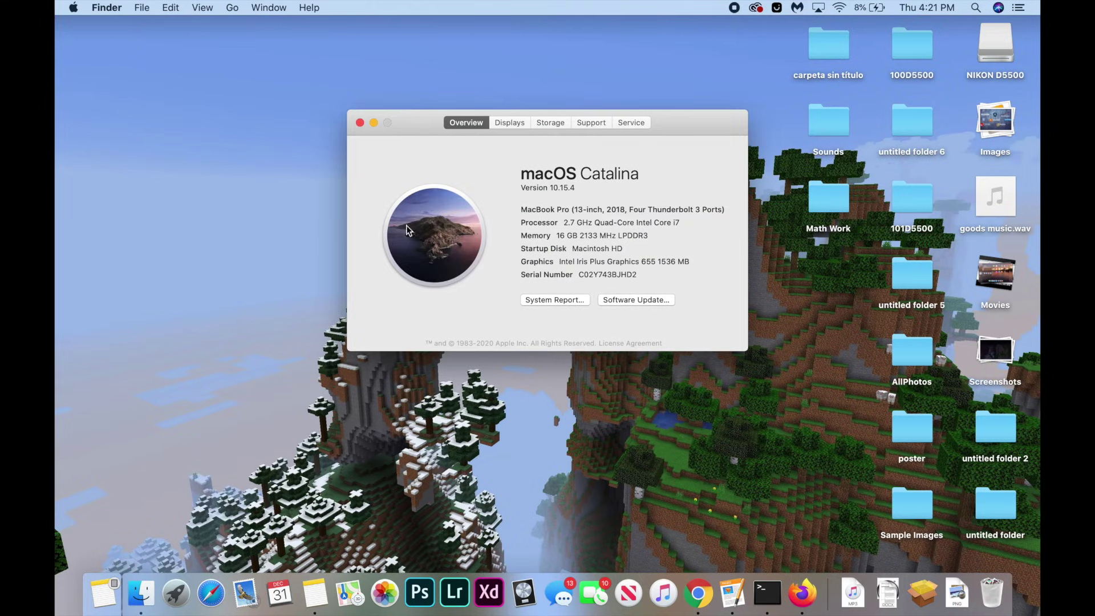
click(649, 299)
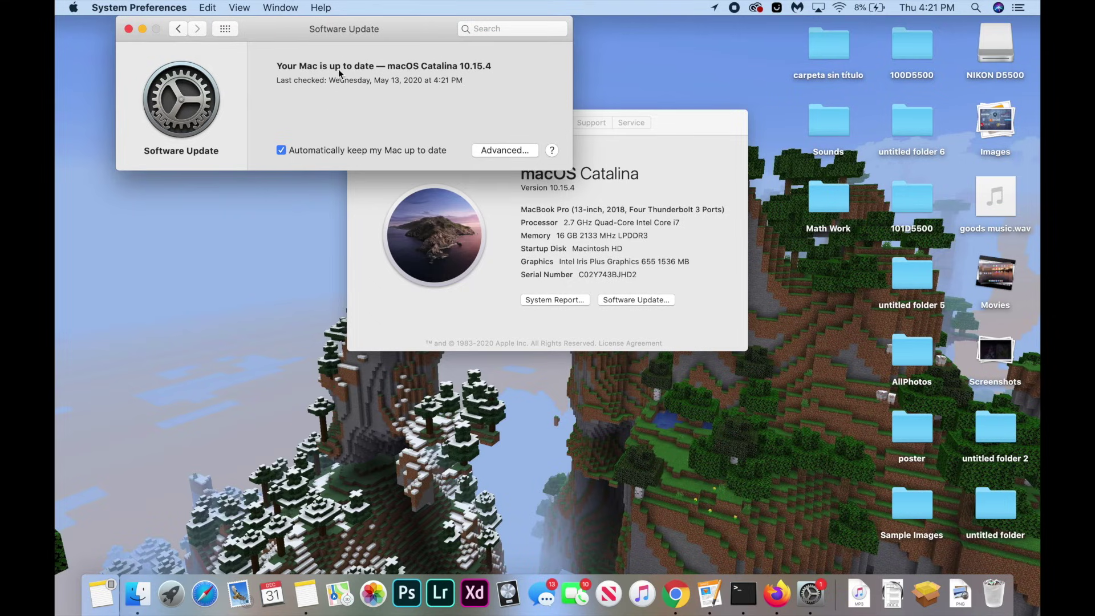
click(129, 29)
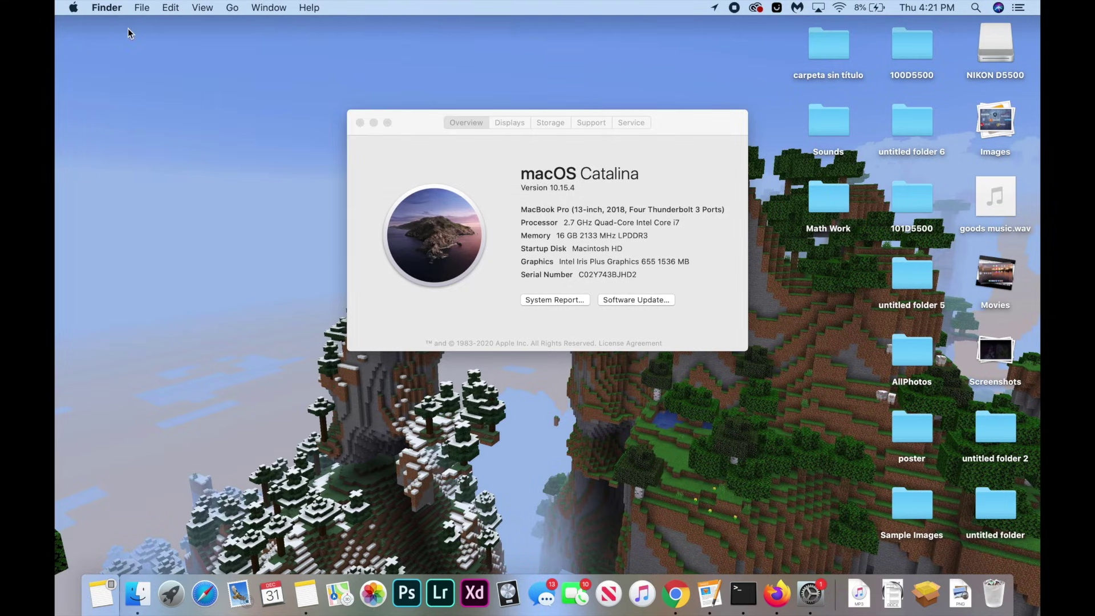
click(357, 122)
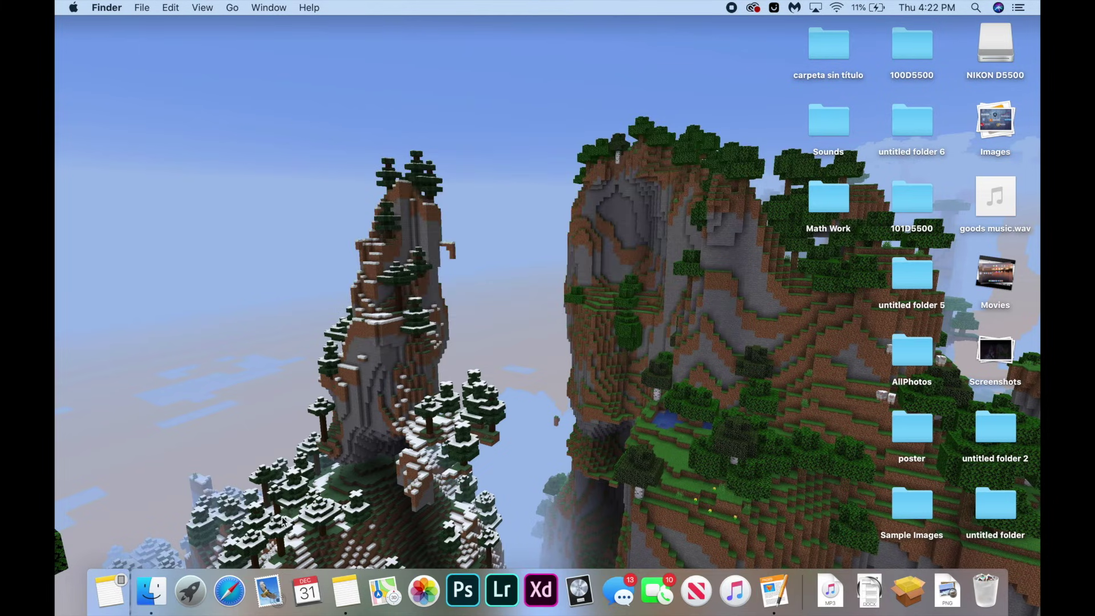
- Launch Safari and show the installed extensions in its preferences
click(234, 589)
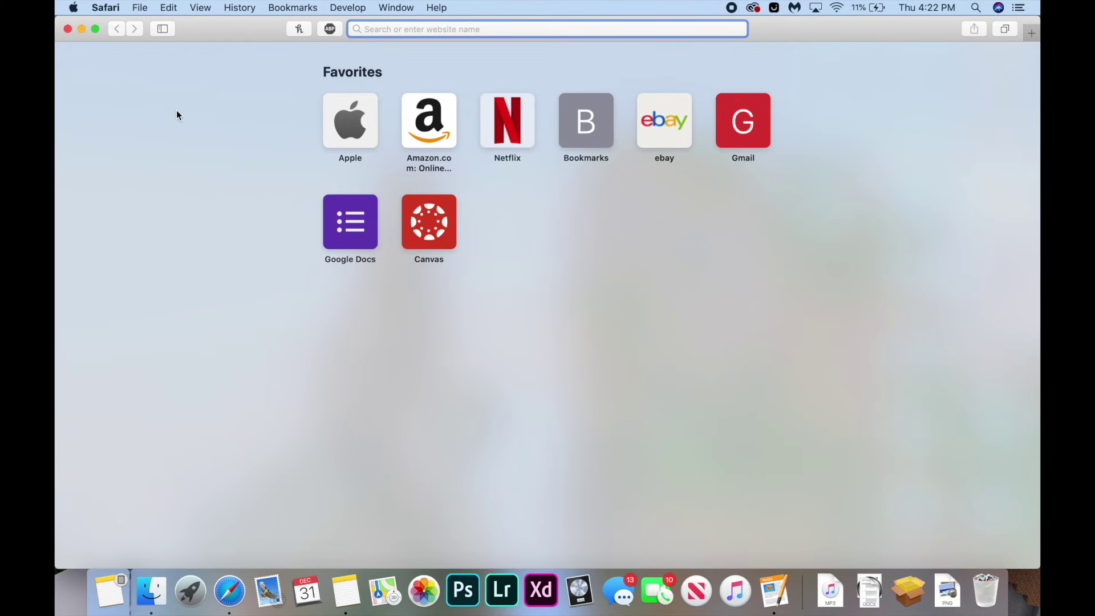
click(104, 8)
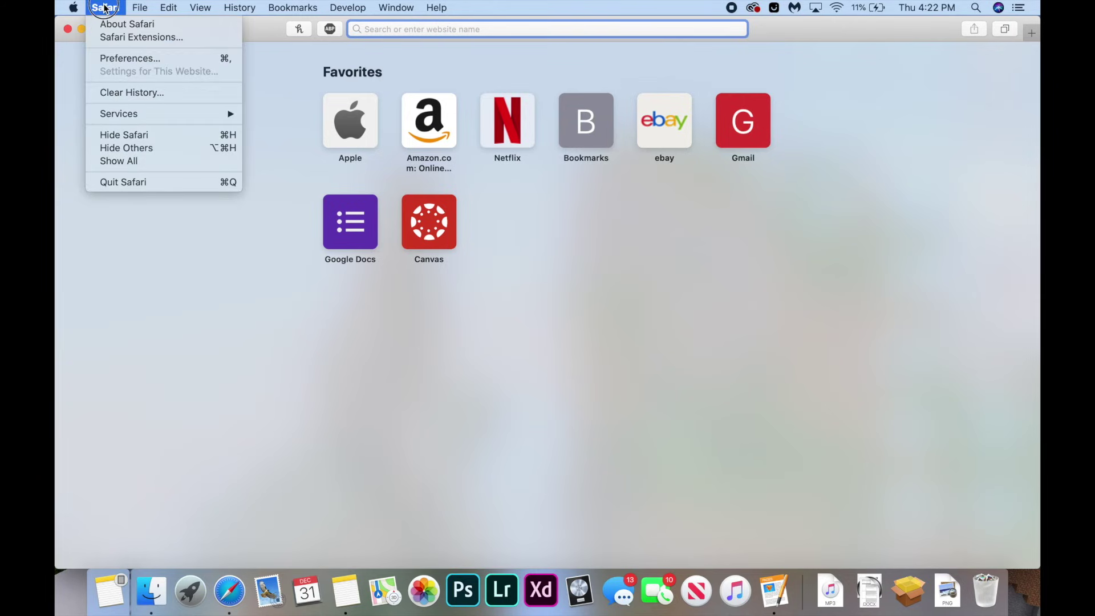
click(131, 59)
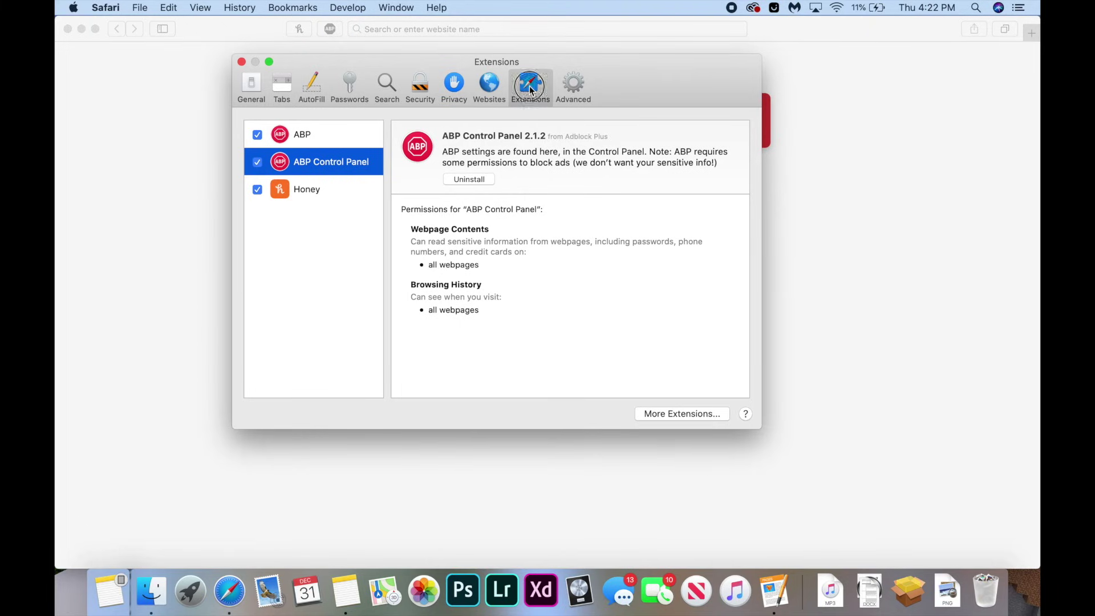
- Turn the ABP Control Panel and Honey extensions off and back on, one after the other
click(257, 163)
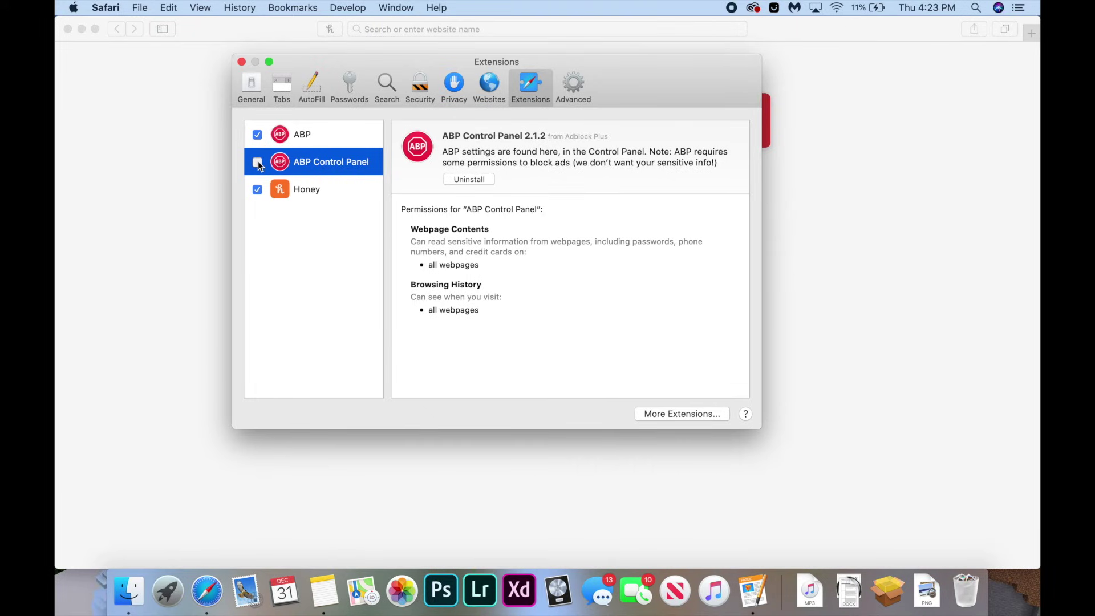
click(257, 162)
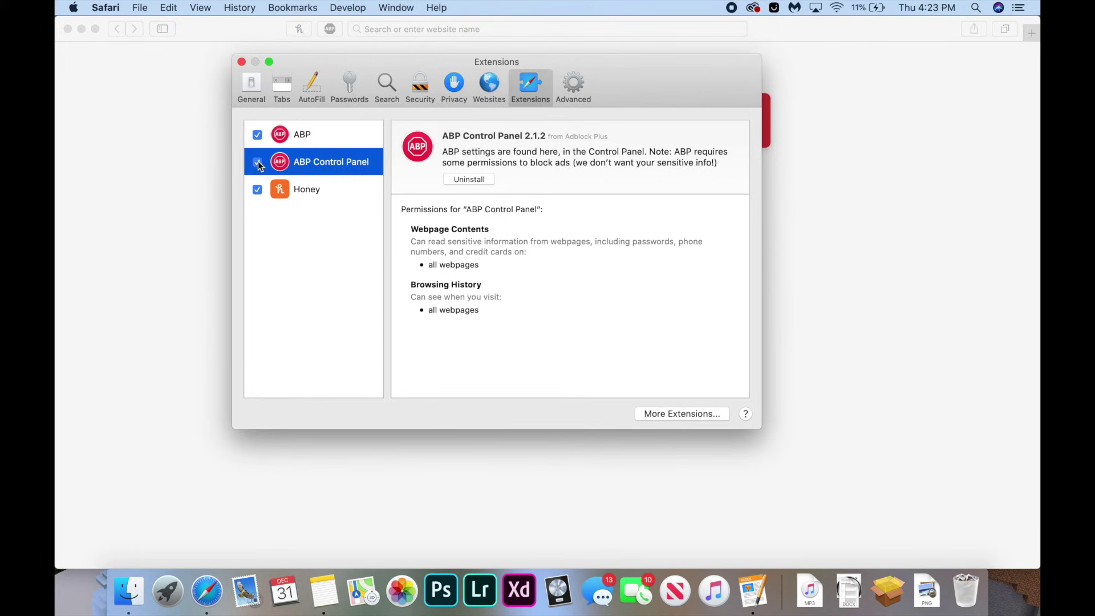
click(257, 190)
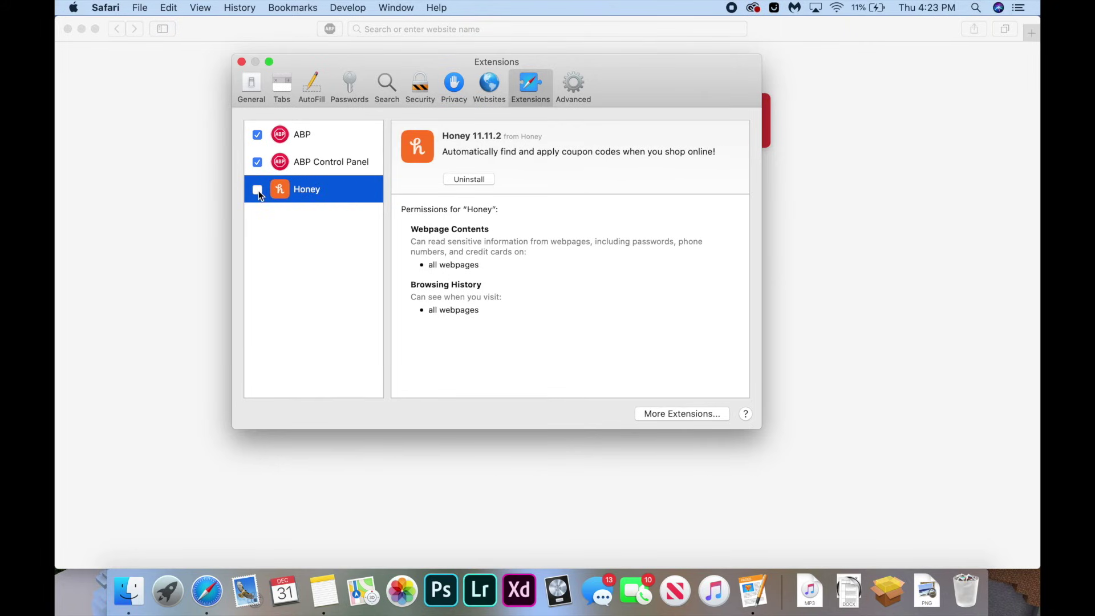
click(258, 190)
click(258, 189)
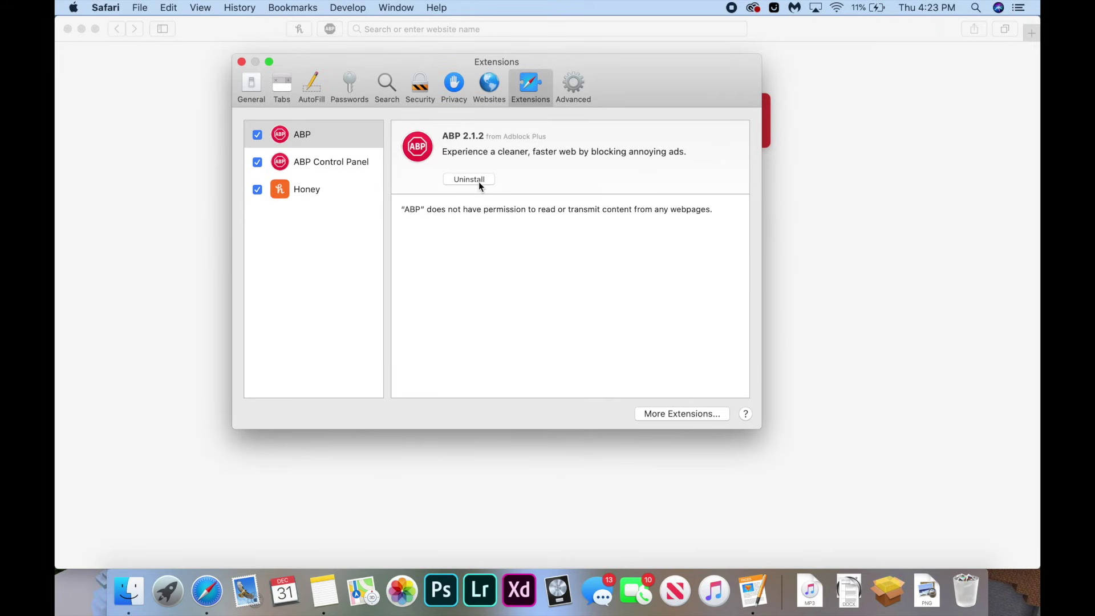
- Start uninstalling the ABP extension, reveal its Adblock Plus application in Finder, and return to the Safari preferences
click(478, 180)
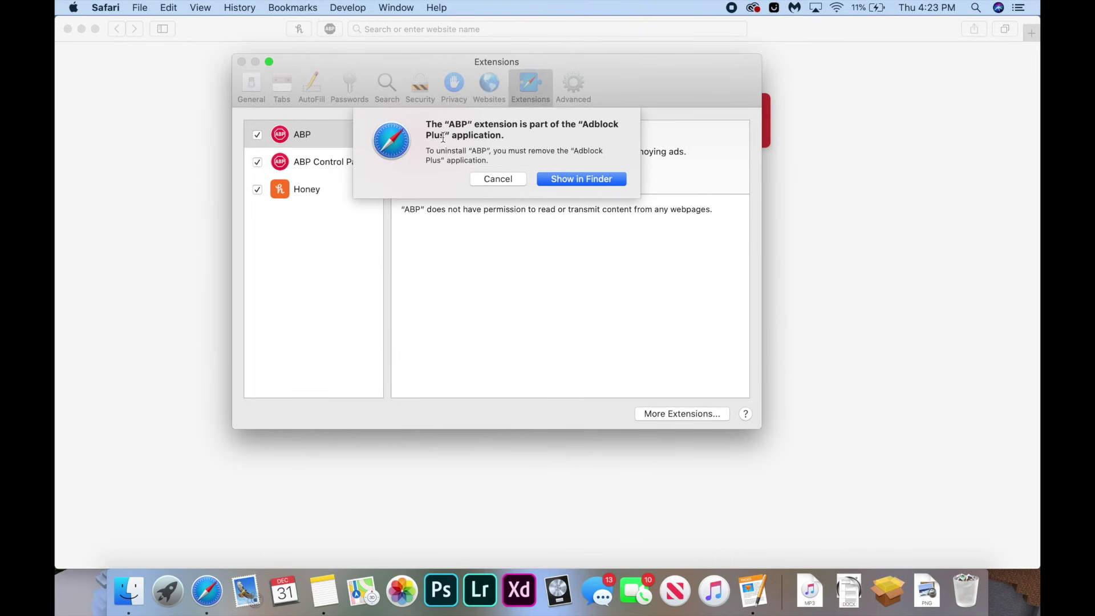
drag(425, 123, 535, 141)
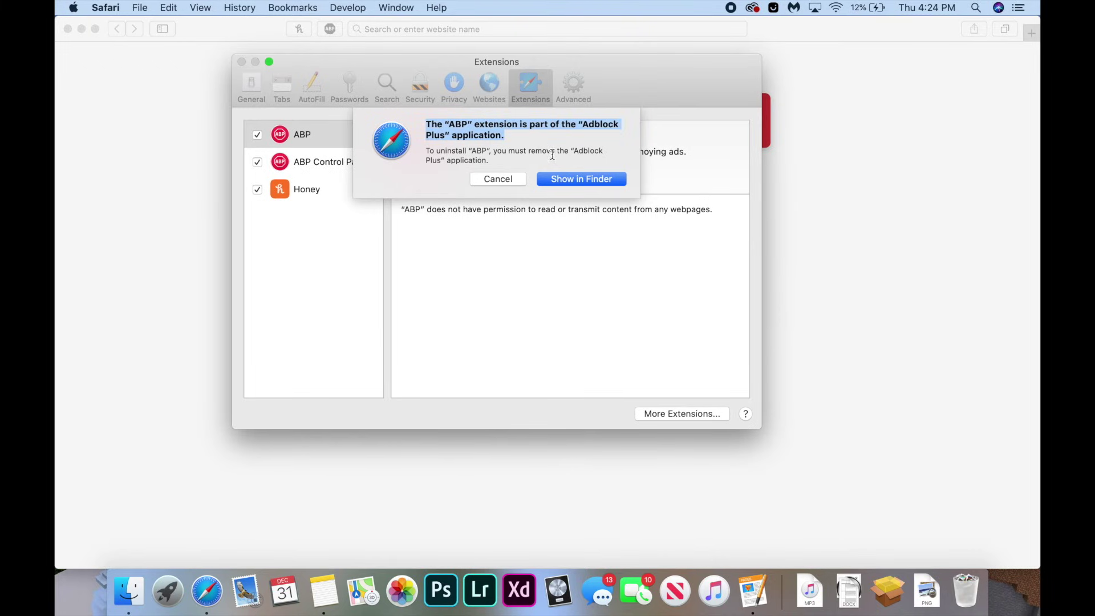
click(565, 174)
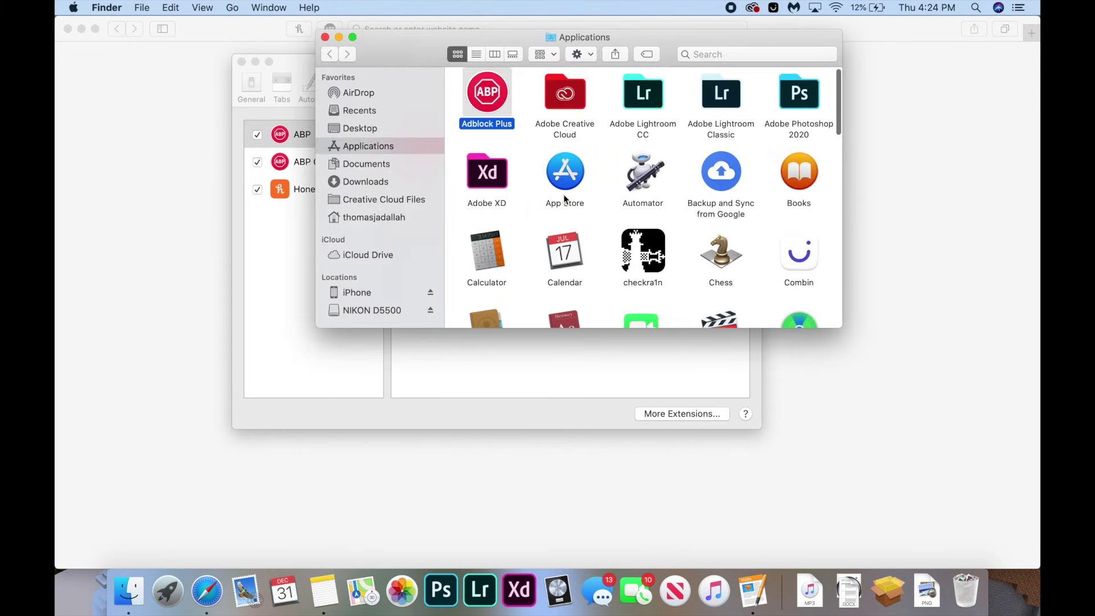
click(300, 255)
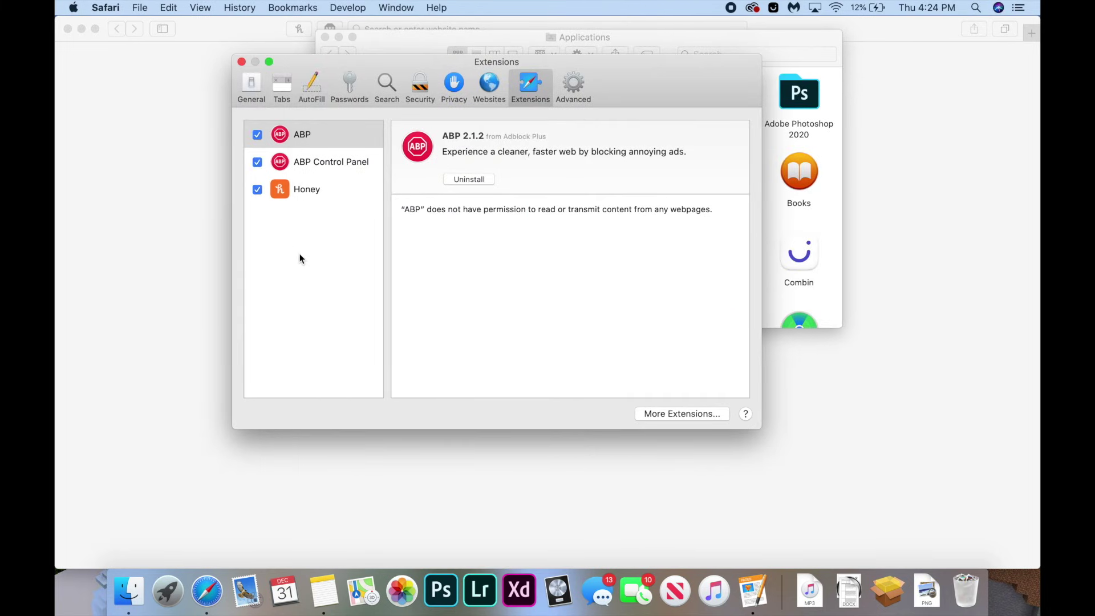
- Close the Safari browser and preferences windows and quit Safari
click(68, 29)
click(241, 62)
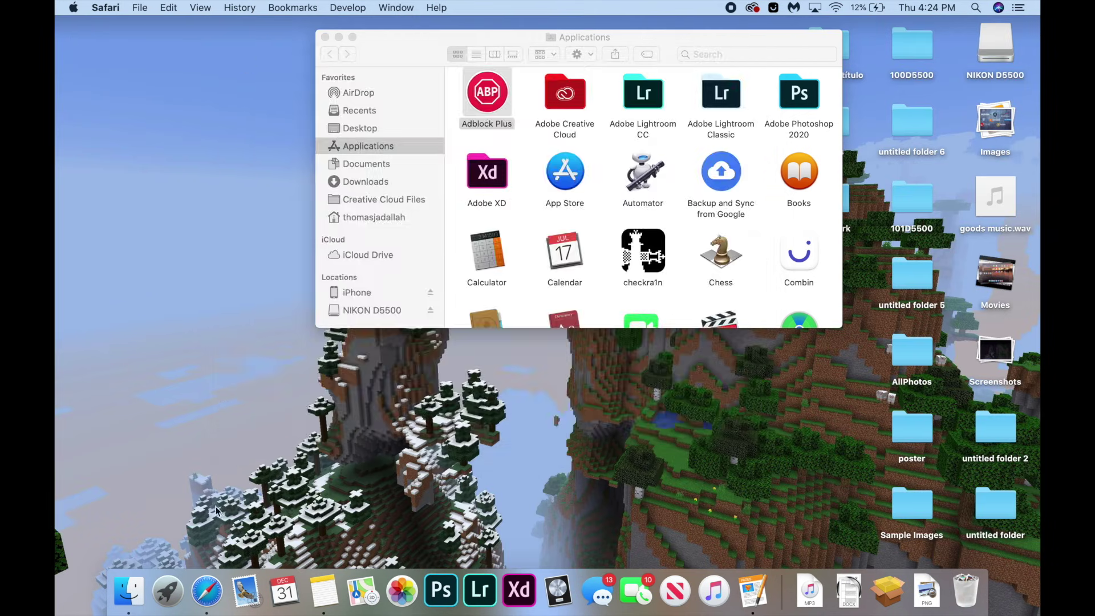
right_click(206, 600)
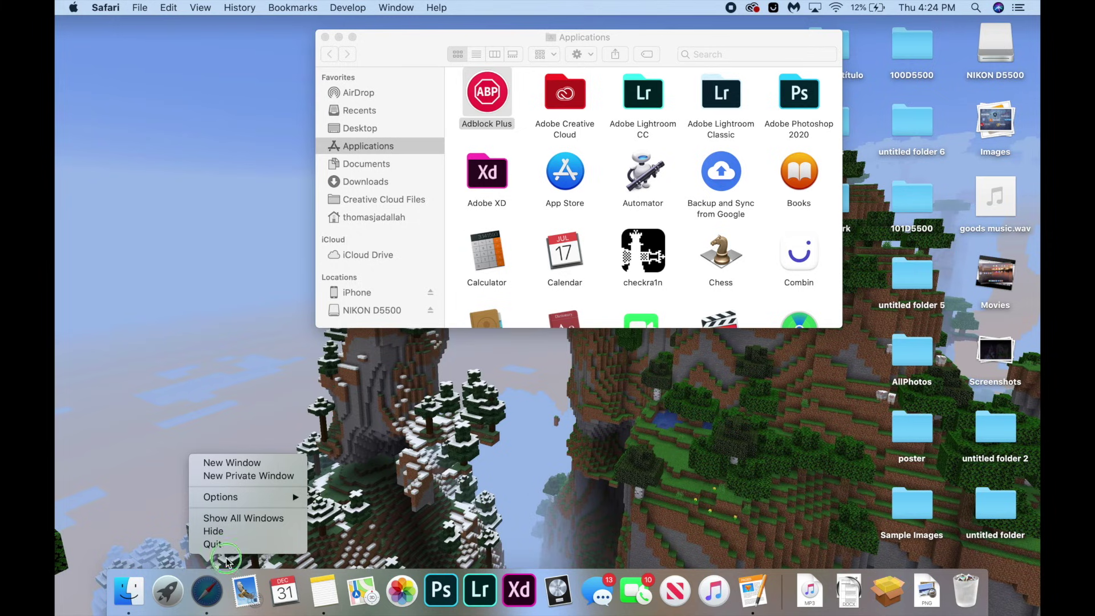
click(212, 544)
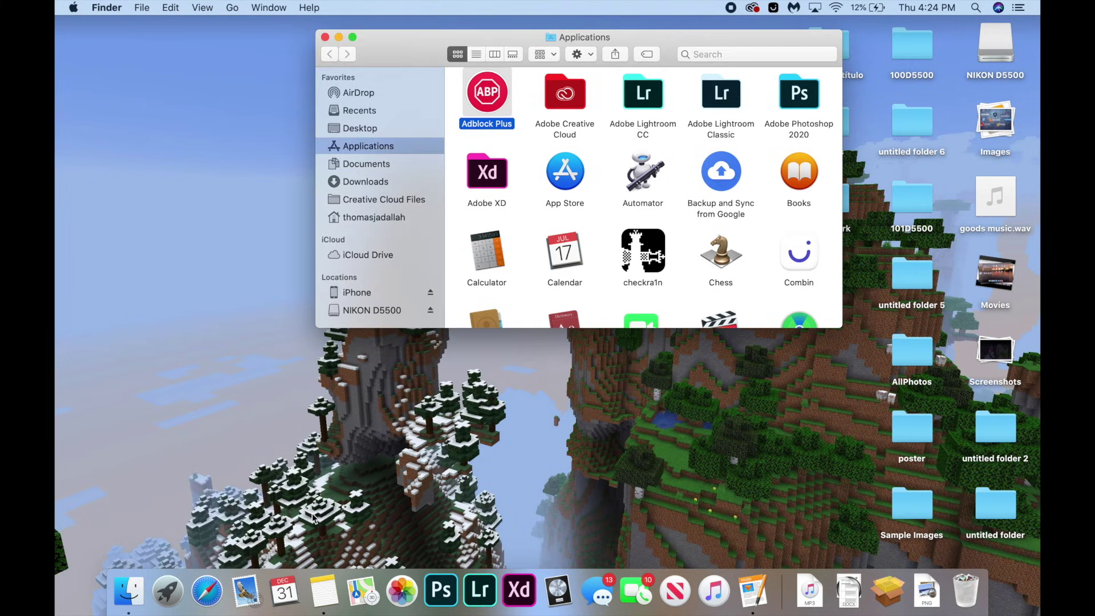
- Move the Adblock Plus application from the Applications folder to the Trash
click(494, 104)
right_click(493, 103)
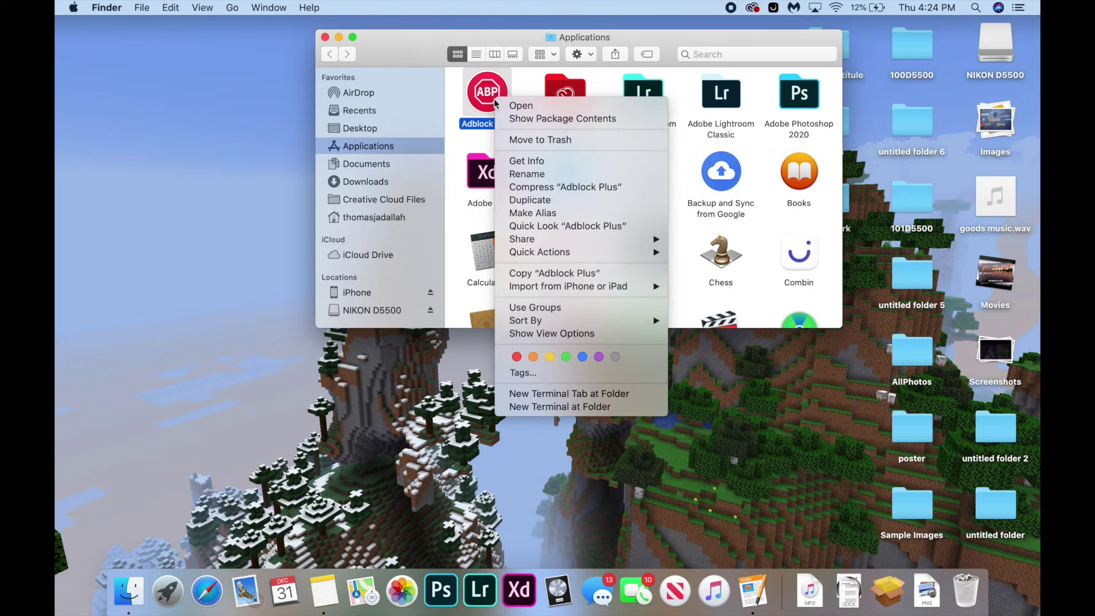
click(585, 142)
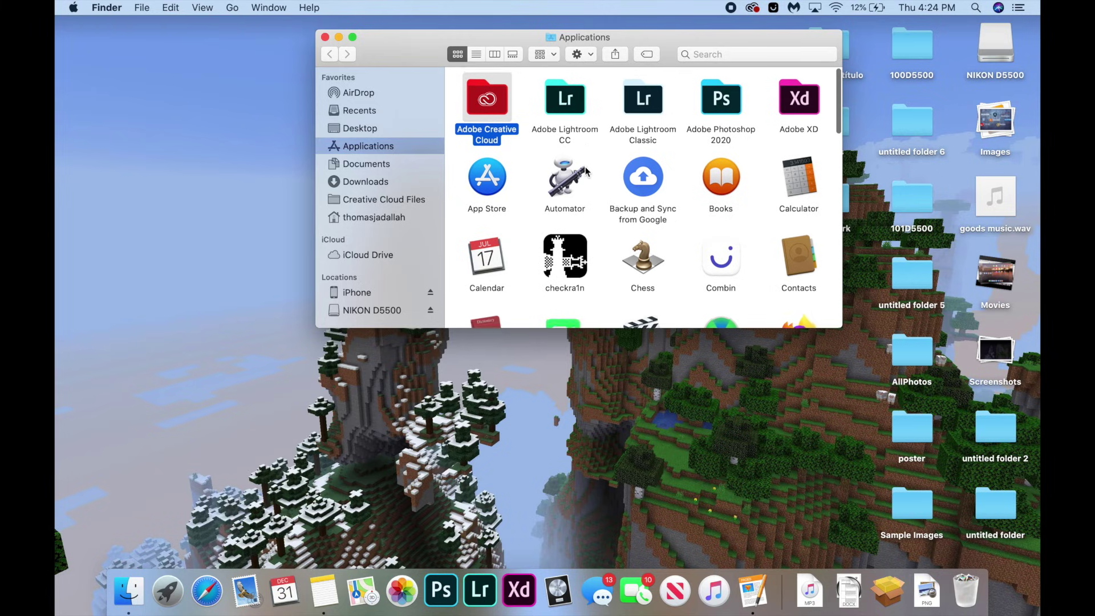
- Close the Applications folder window and switch to Safari with a new browser window open
key(super+w)
key(super+Tab)
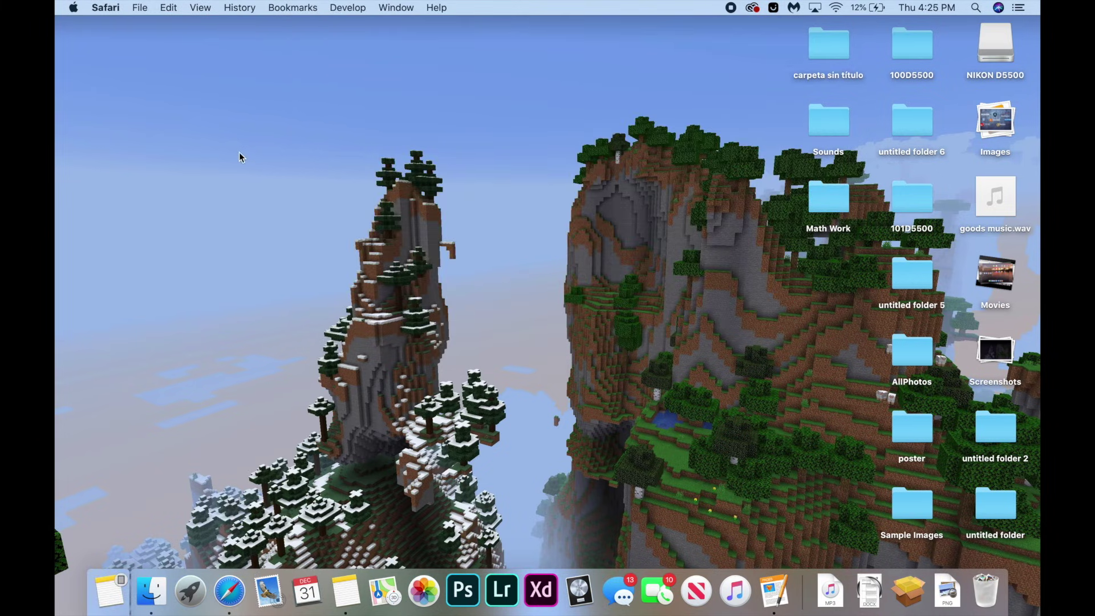
click(223, 580)
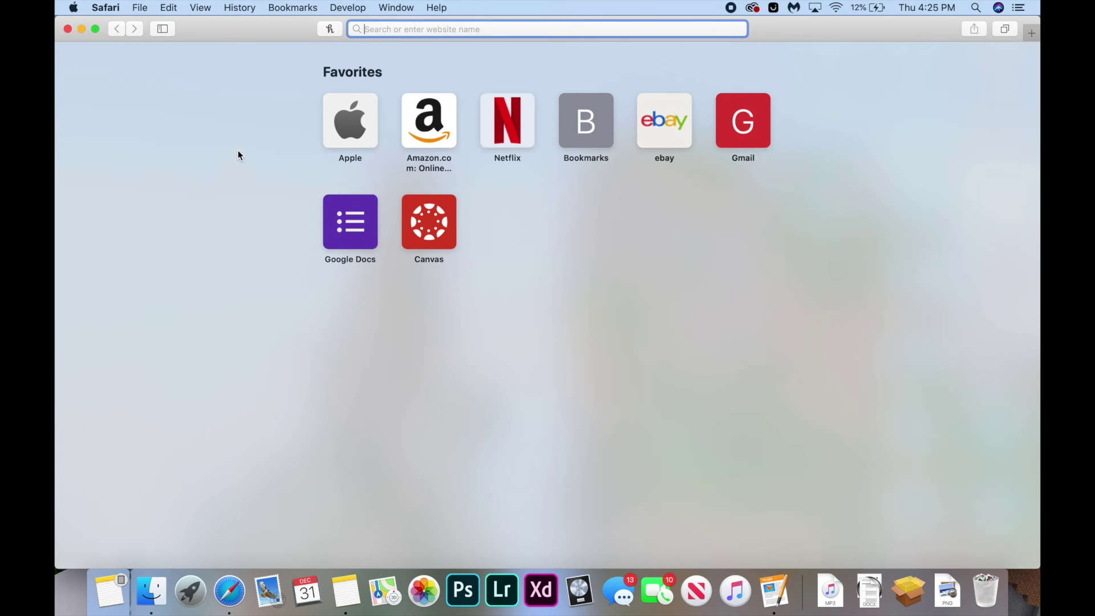
- Clear the Safari browsing history with its related cookies and website data, and close the browser window
click(239, 8)
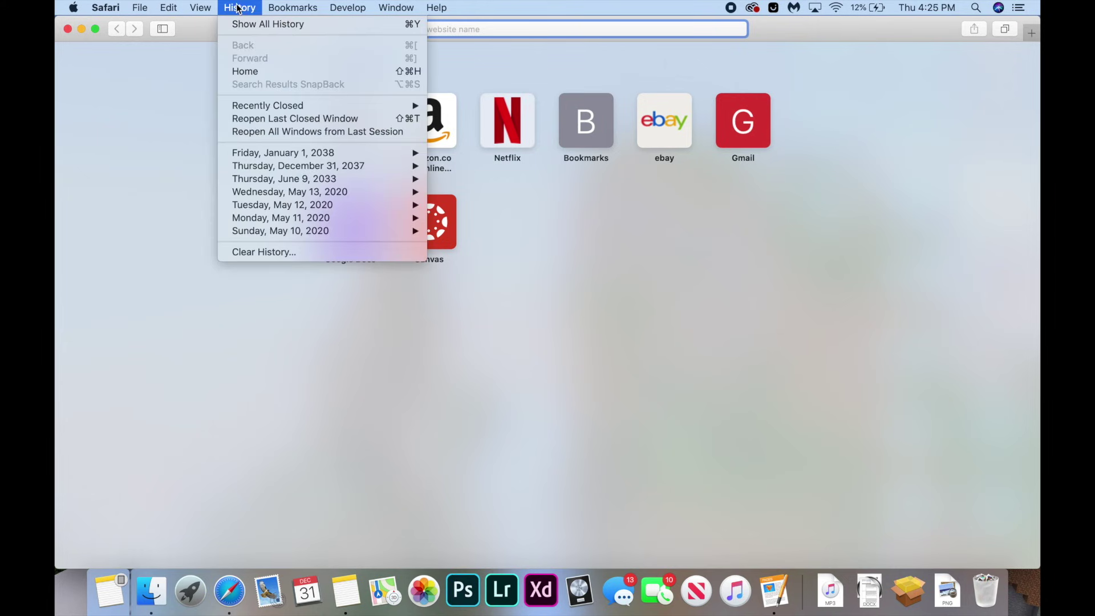
click(242, 253)
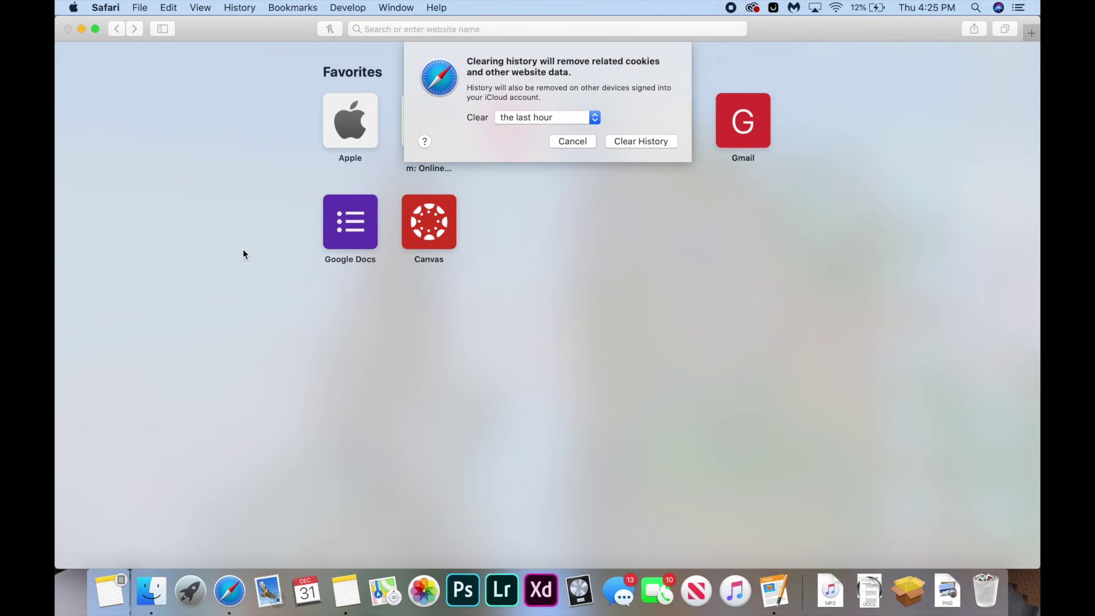
click(531, 118)
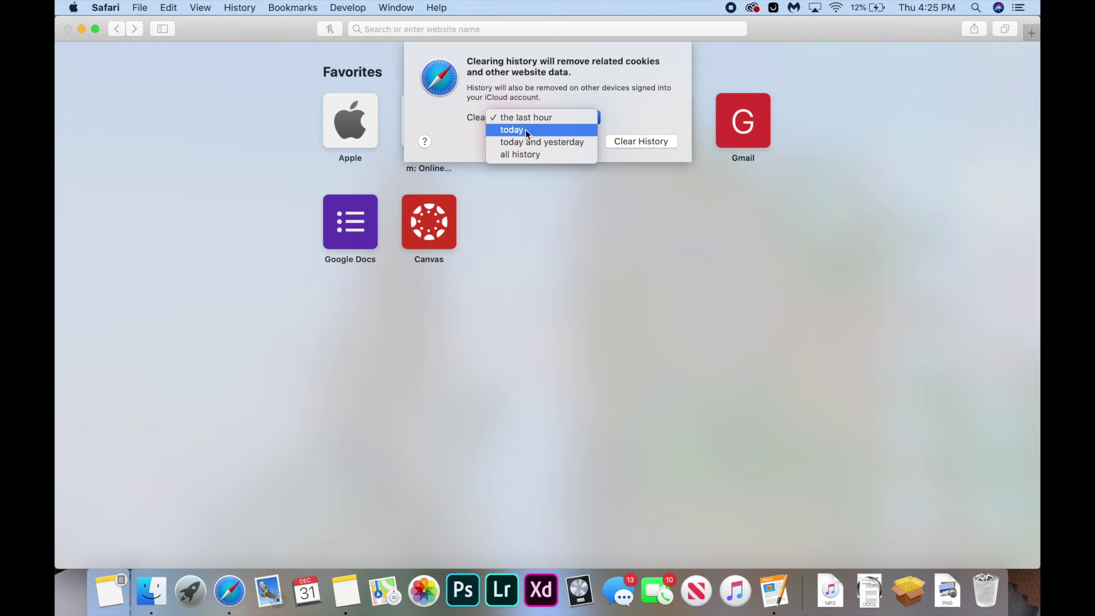
click(478, 136)
click(610, 146)
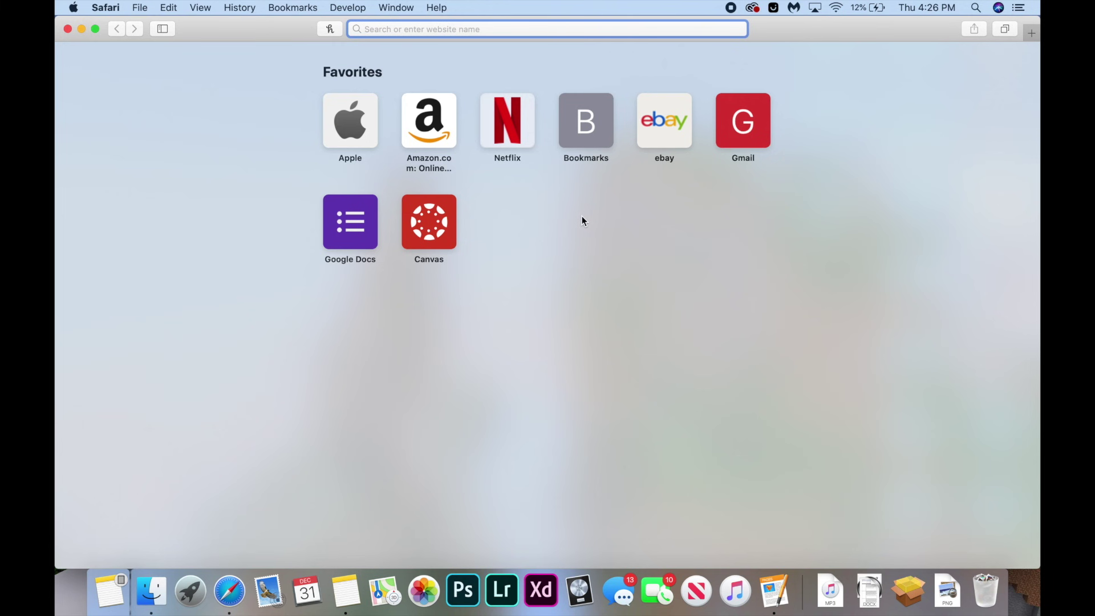
key(super+w)
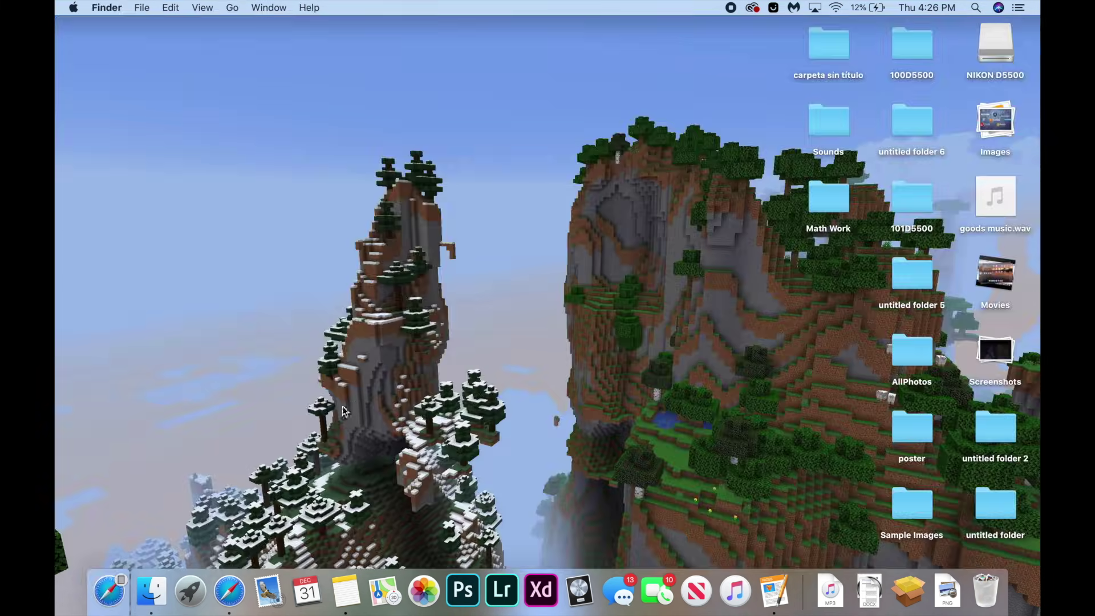
- Reopen Safari and enable showing the Develop menu in the menu bar in its Advanced preferences
click(238, 607)
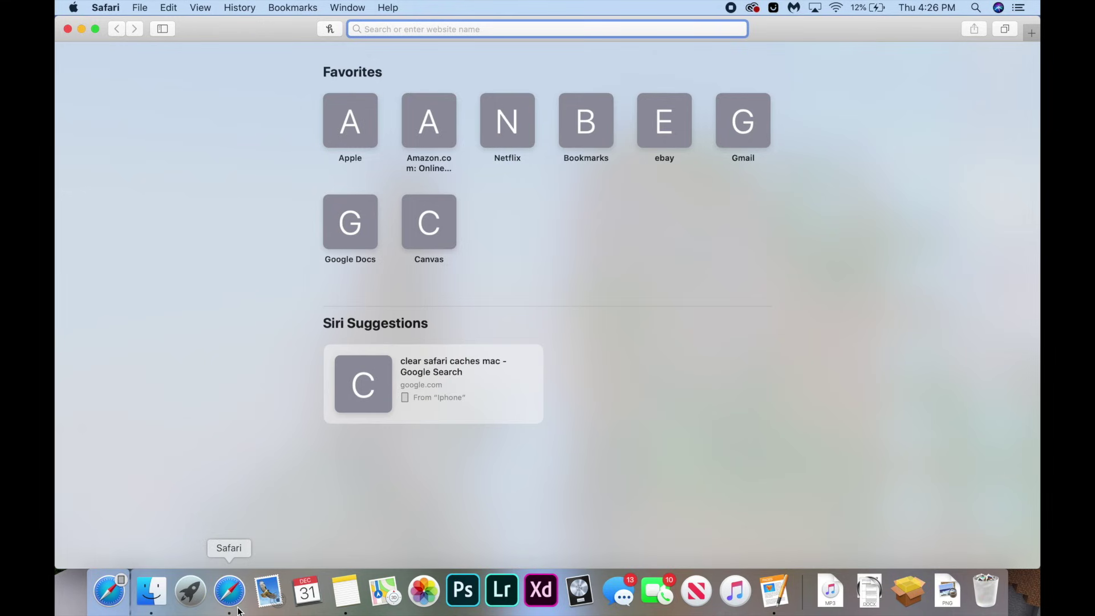
click(110, 6)
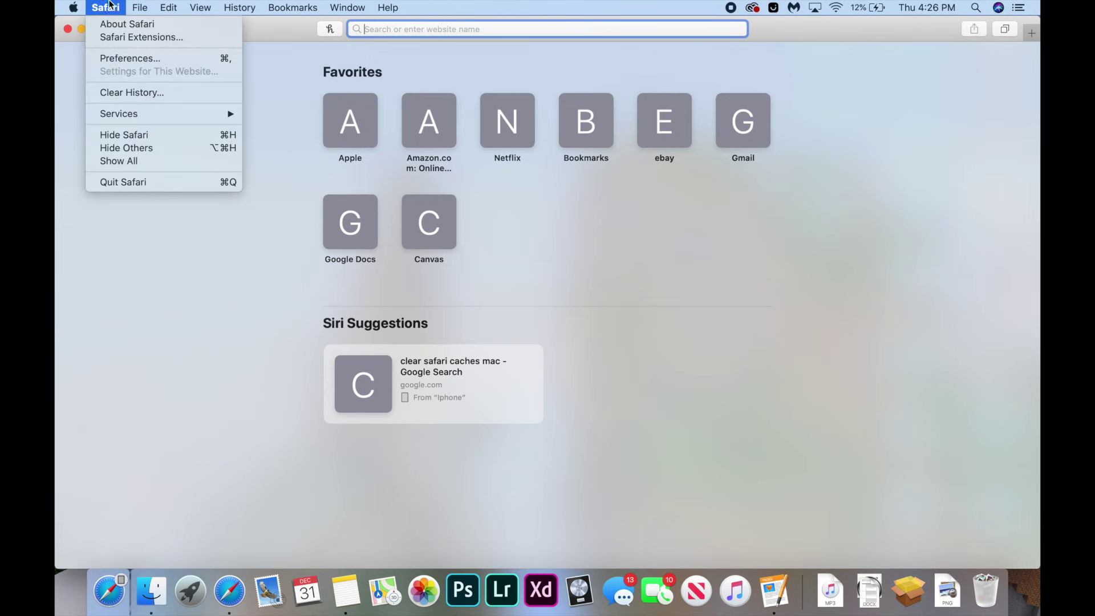
click(122, 58)
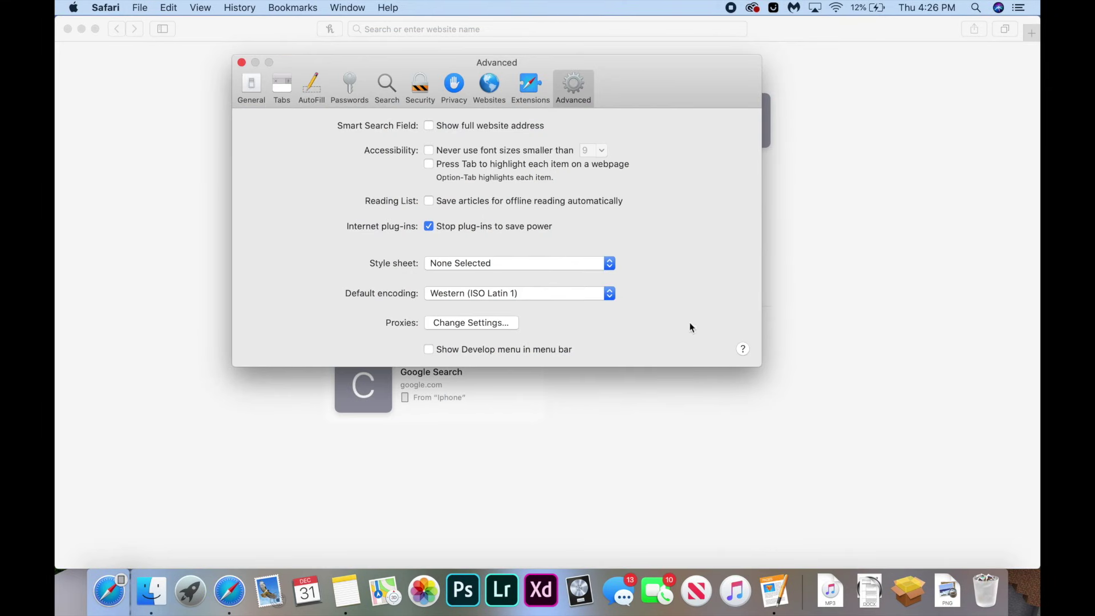
click(428, 349)
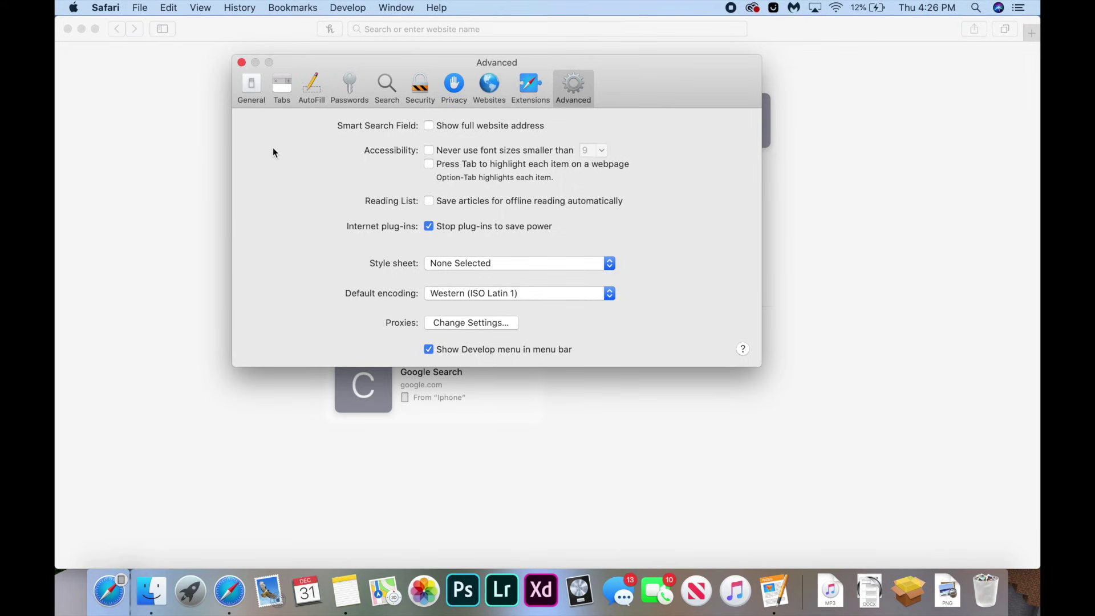
- Close the Safari preferences and empty the browser's caches
click(241, 62)
click(358, 5)
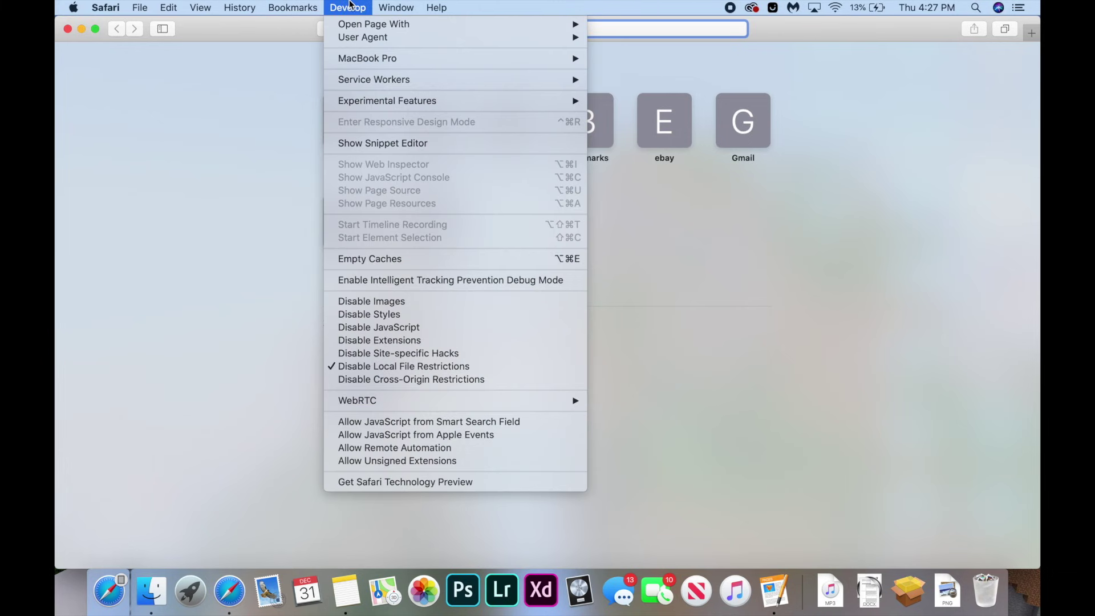
click(407, 262)
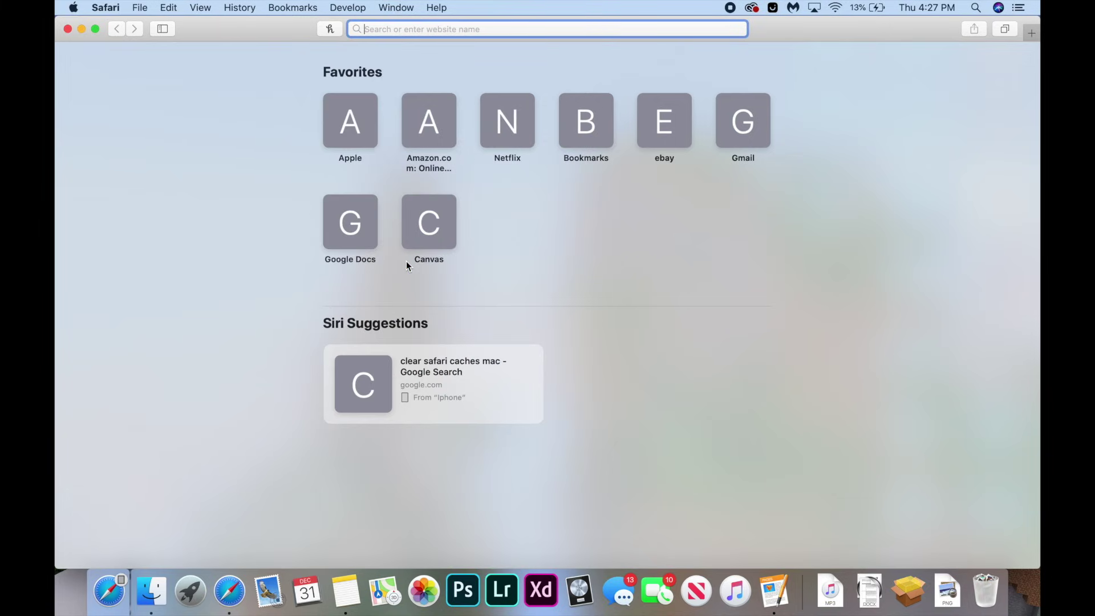